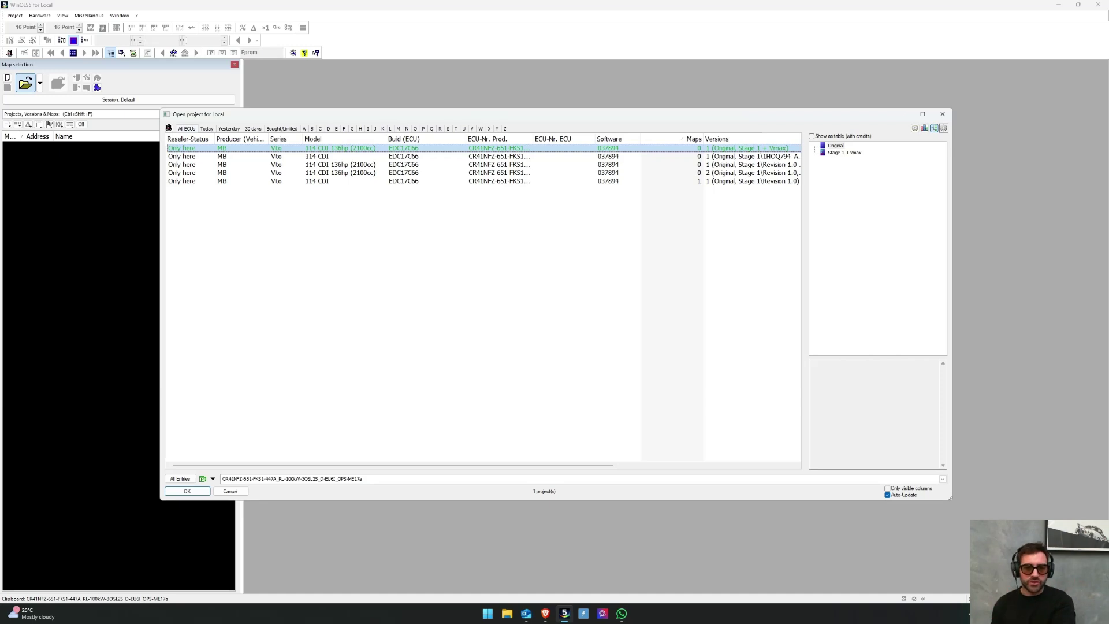
Check the project properties of the Vito 114 CDI 136hp (2100cc) project with the Stage 1 + Vmax version.
key("Down")
key("Up")
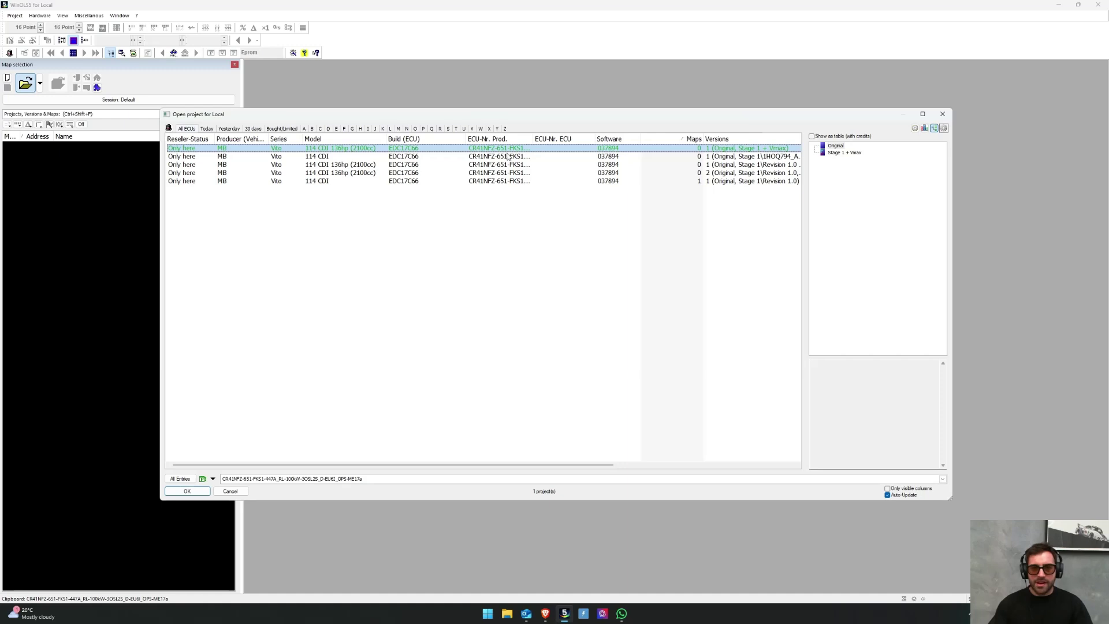
right_click(518, 148)
left_click(535, 156)
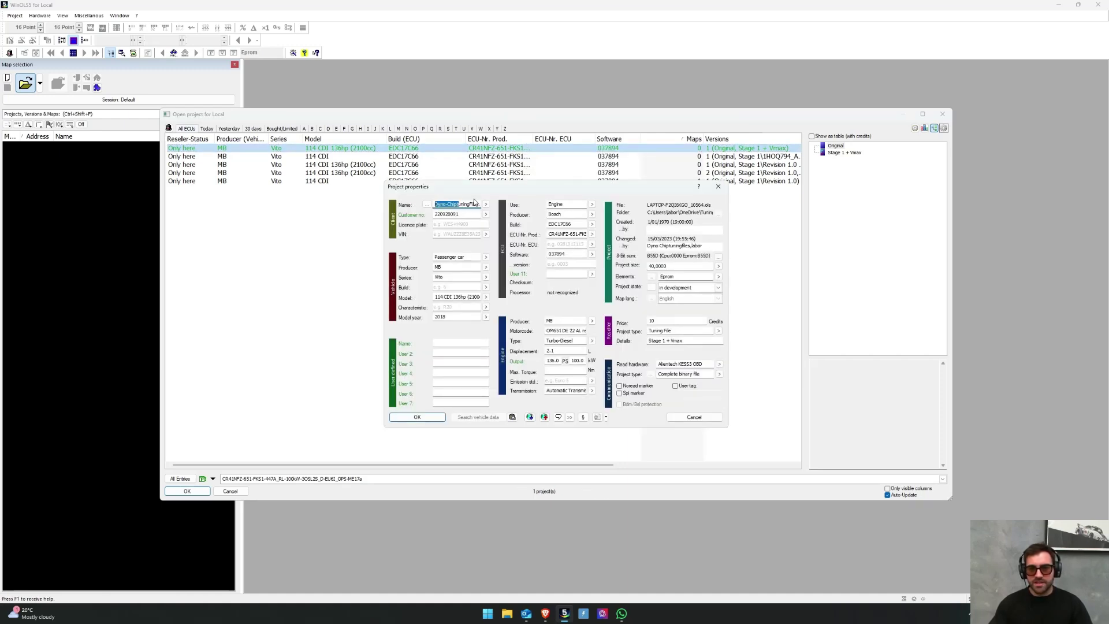
key("Escape")
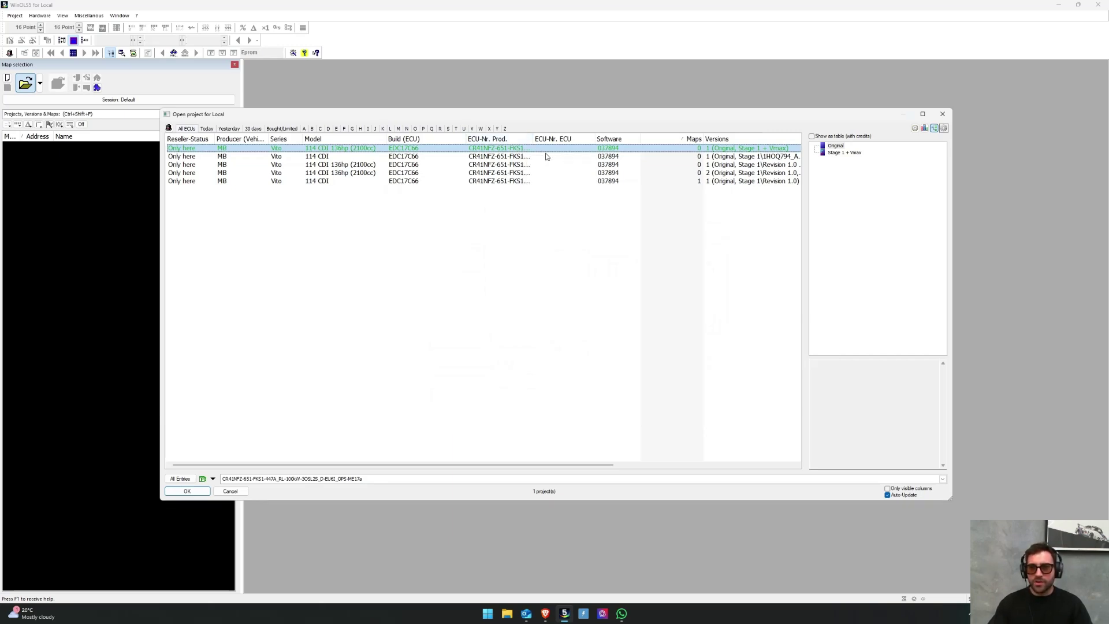
Compare the first two Vito entries' versions and open the 114 CDI 136hp project with Stage 1 + Vmax.
left_click(545, 157)
left_click(545, 157)
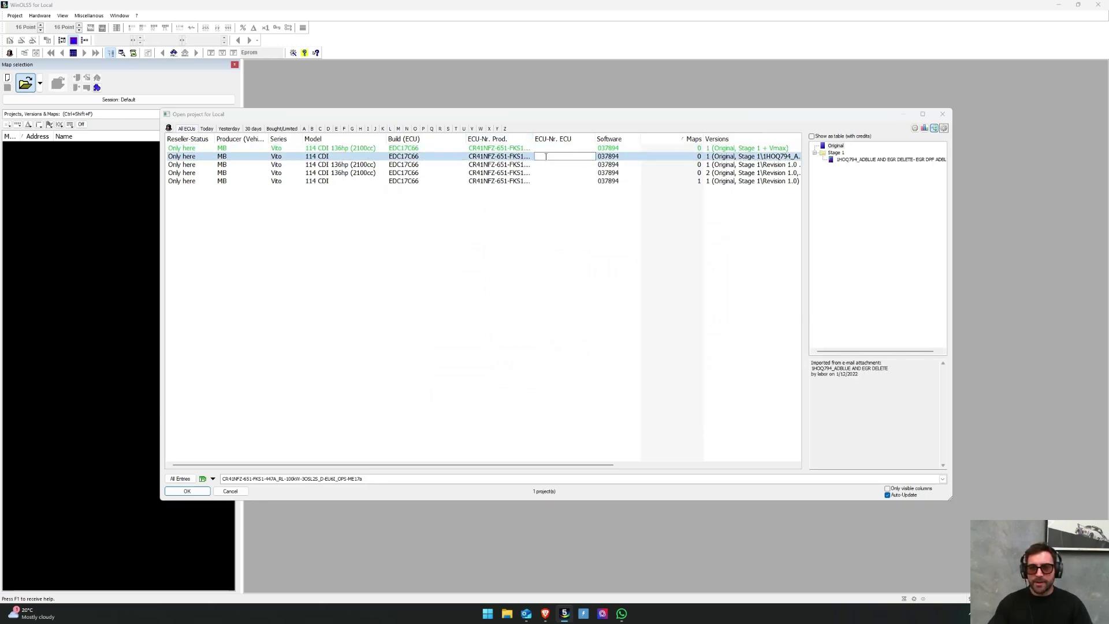
left_click(505, 156)
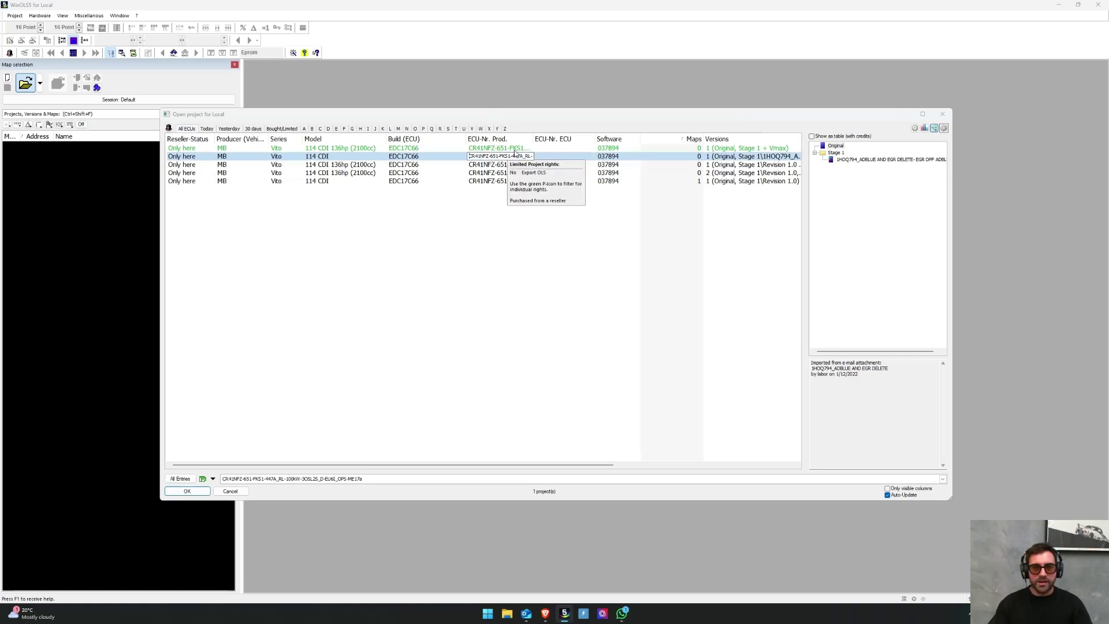
left_click(516, 148)
left_click(517, 157)
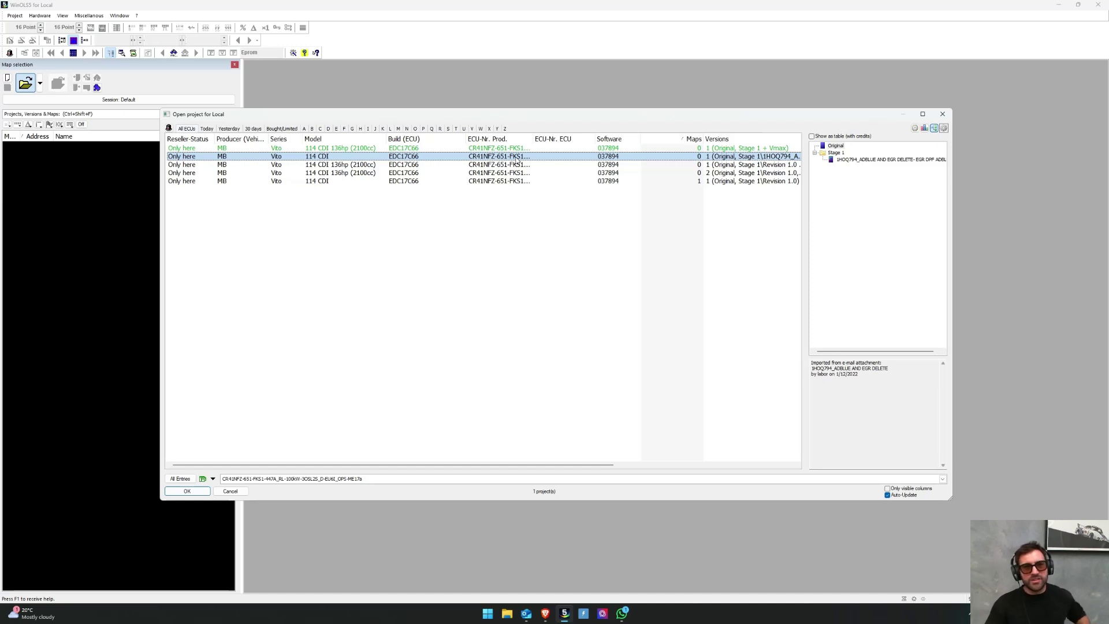
left_click(500, 152)
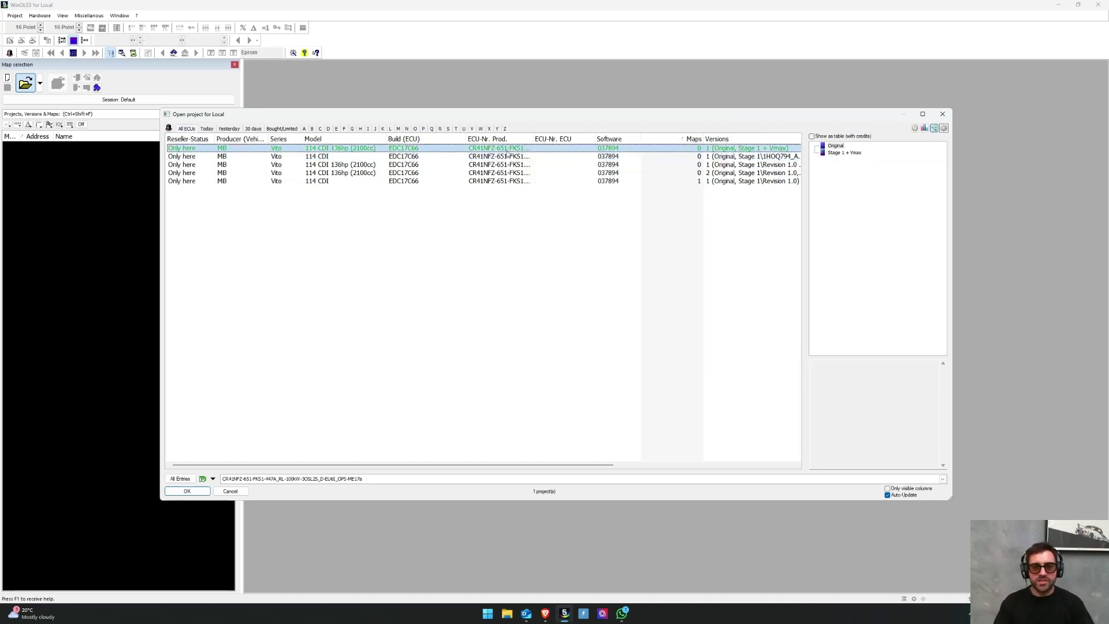
double_click(507, 151)
key("Return")
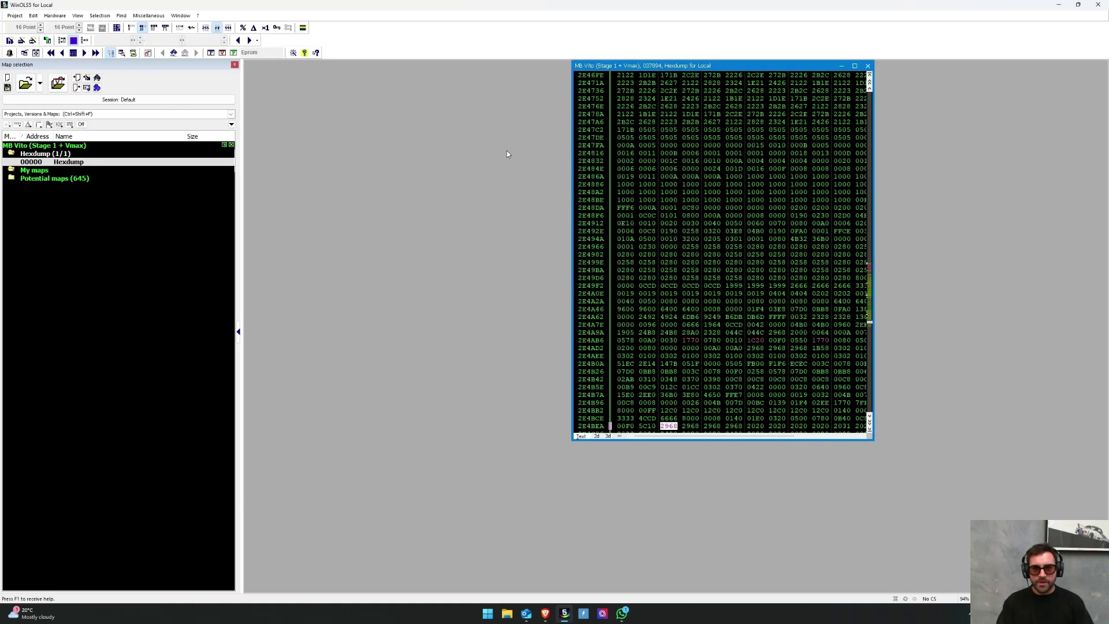
Move the Stage 1 + Vmax hexdump window over next to the map selection, leaving room beside it.
left_click_drag(633, 67, 339, 86)
left_click(418, 118)
left_click_drag(704, 139, 705, 139)
left_click(524, 156)
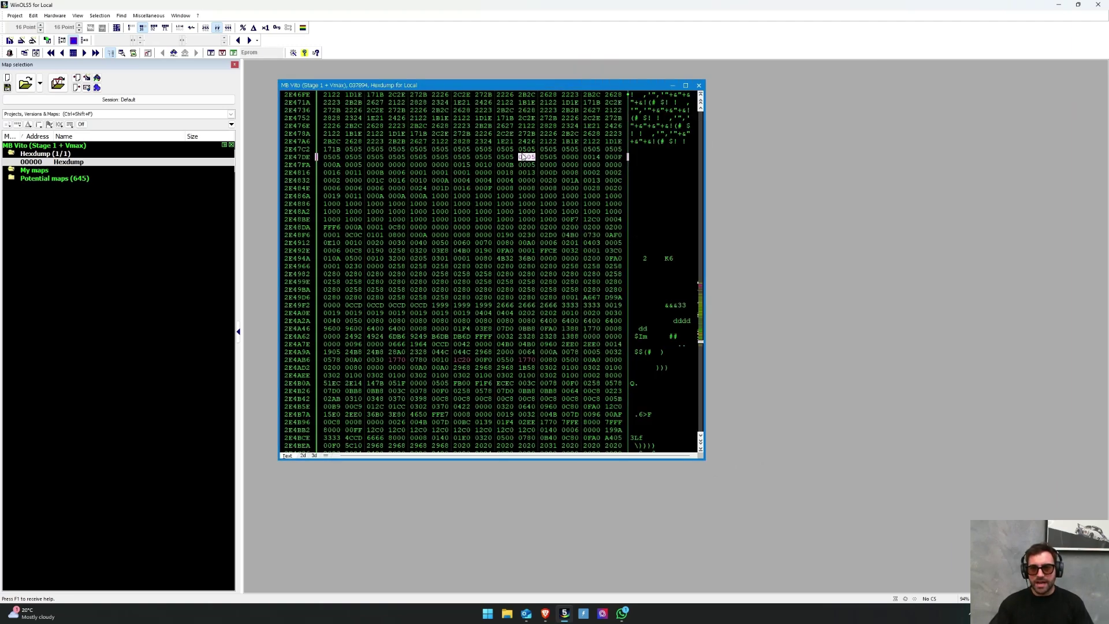
Reduce the hexdump to 11 columns per row and change its side preview from text to bars.
key("w")
key("w")
key("w")
right_click(635, 155)
left_click(655, 178)
right_click(465, 174)
left_click(439, 163)
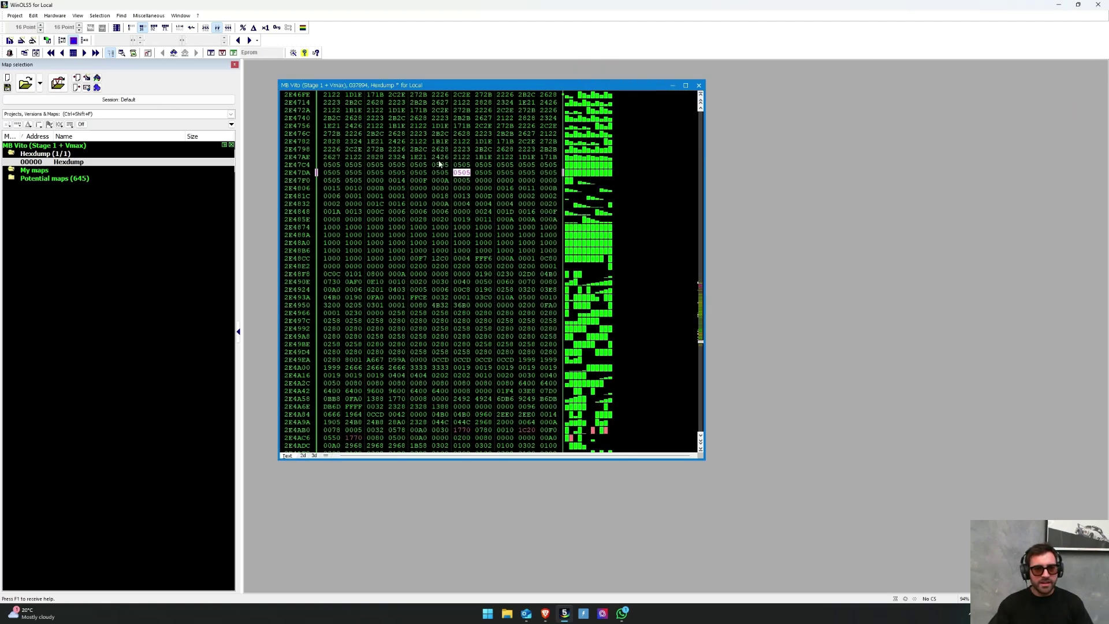
Save the Stage 1 + Vmax project and open the second Vito 114 CDI project in its Original version.
key("ctrl+s")
left_click(13, 15)
left_click(28, 40)
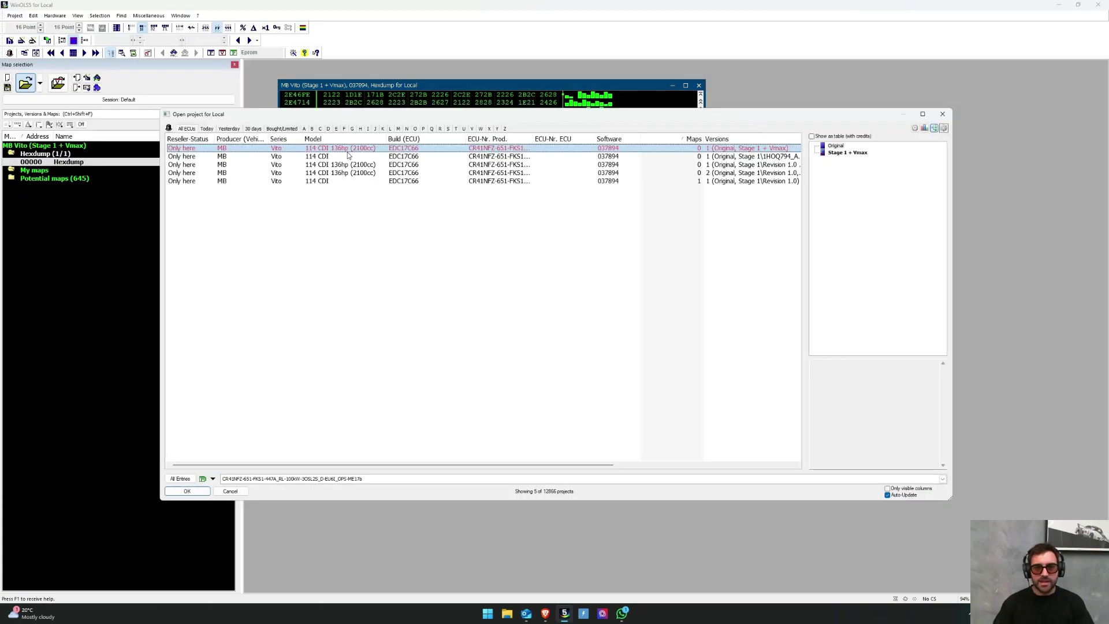
double_click(348, 155)
key("Return")
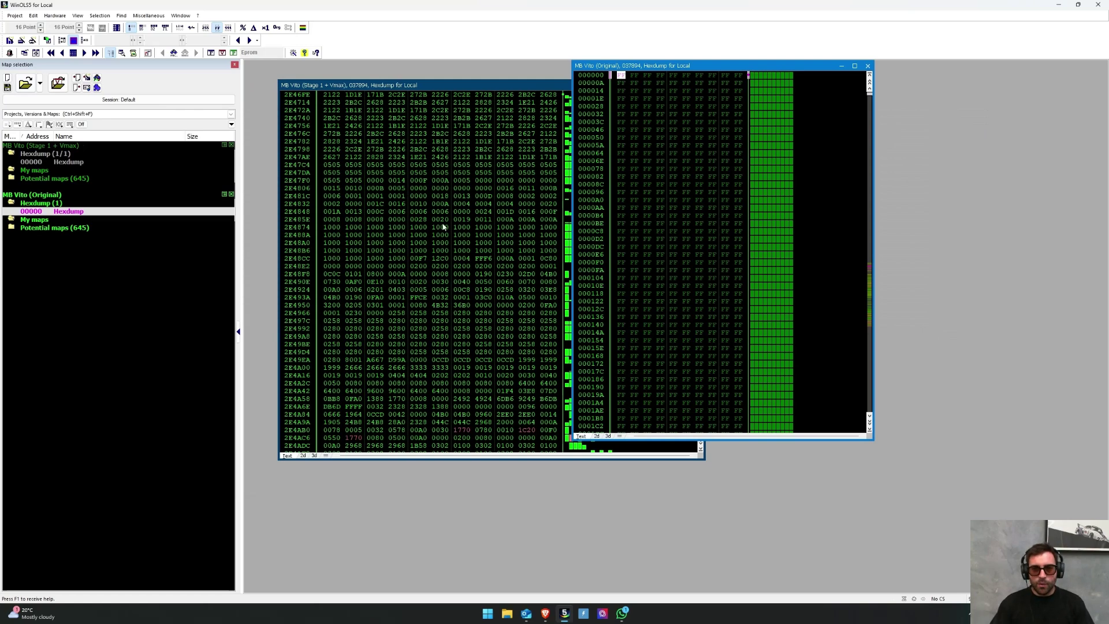
Arrange the Stage 1 + Vmax and Original hexdump windows side by side without overlap.
left_click_drag(629, 67, 783, 93)
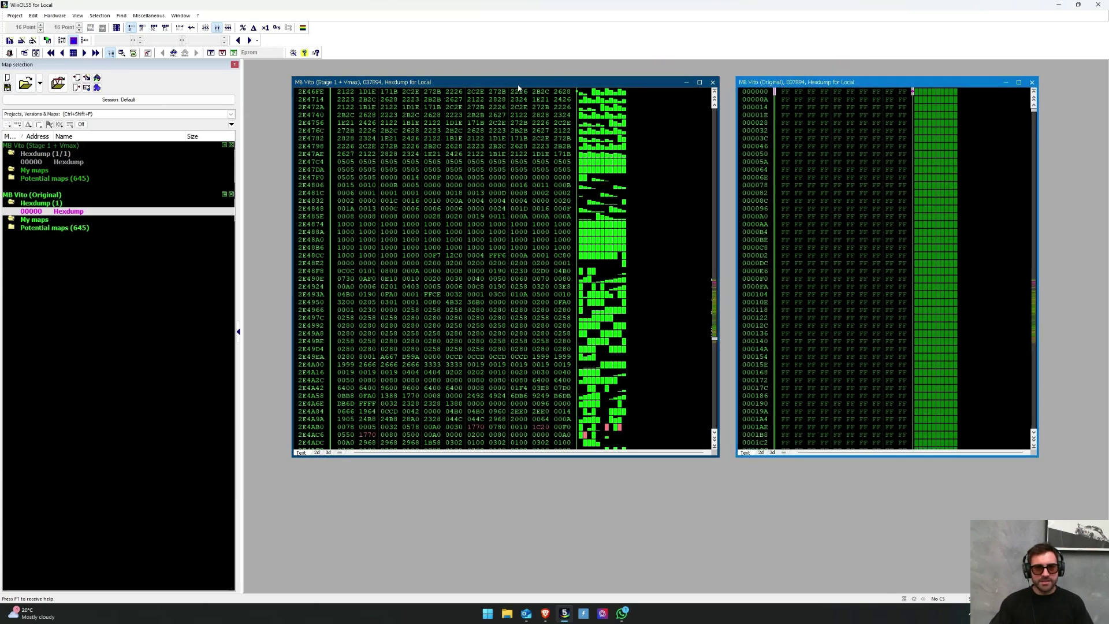
left_click(523, 83)
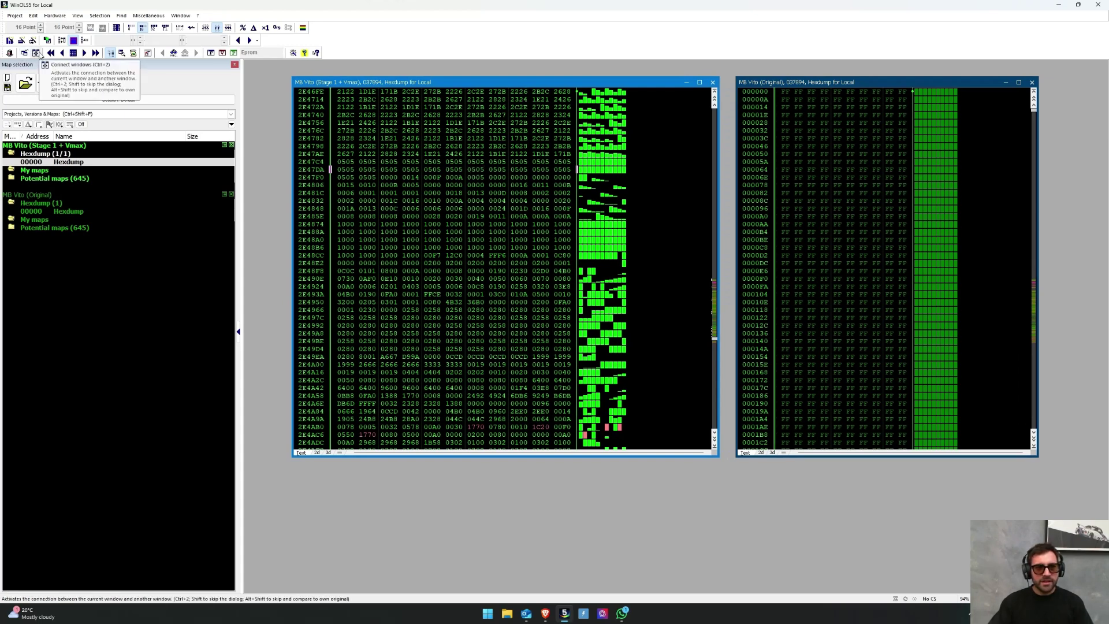
left_click(412, 162)
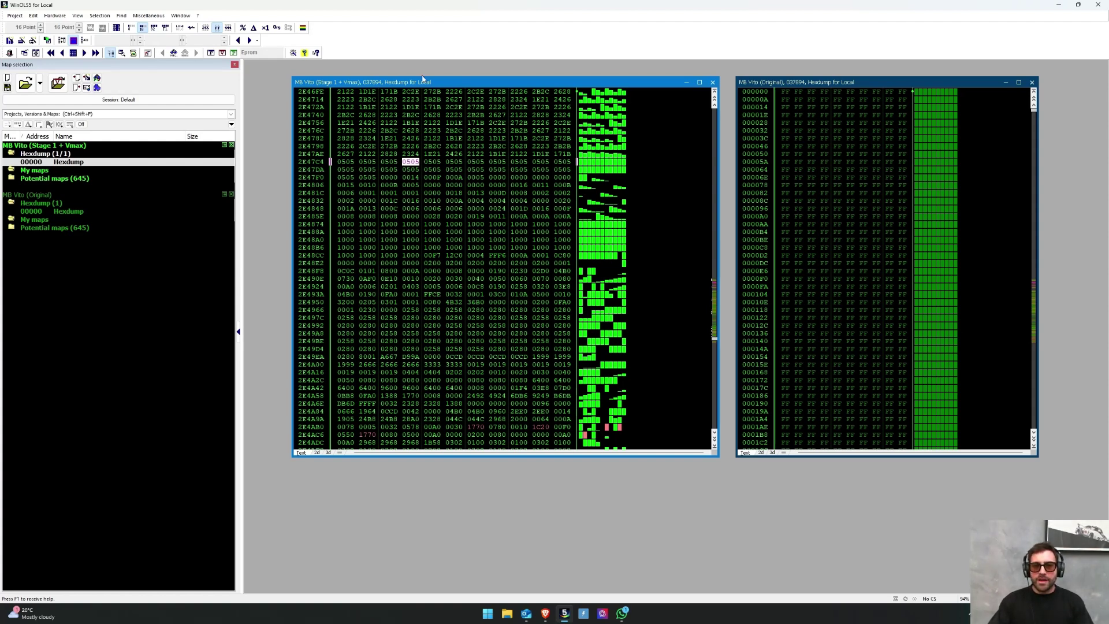
left_click_drag(449, 87, 442, 91)
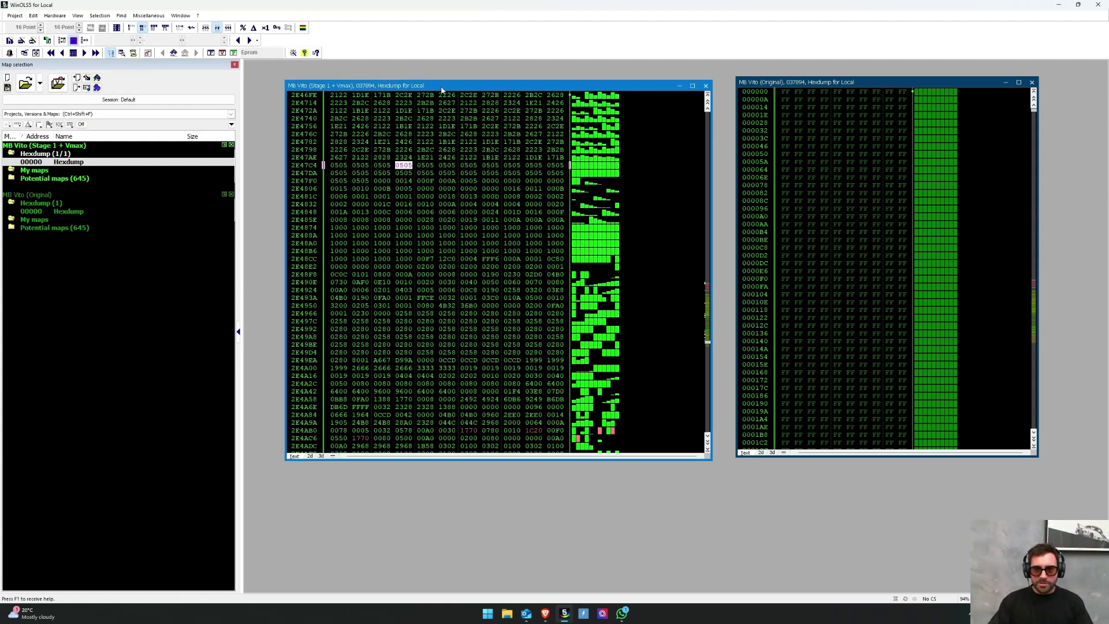
left_click_drag(785, 89, 788, 92)
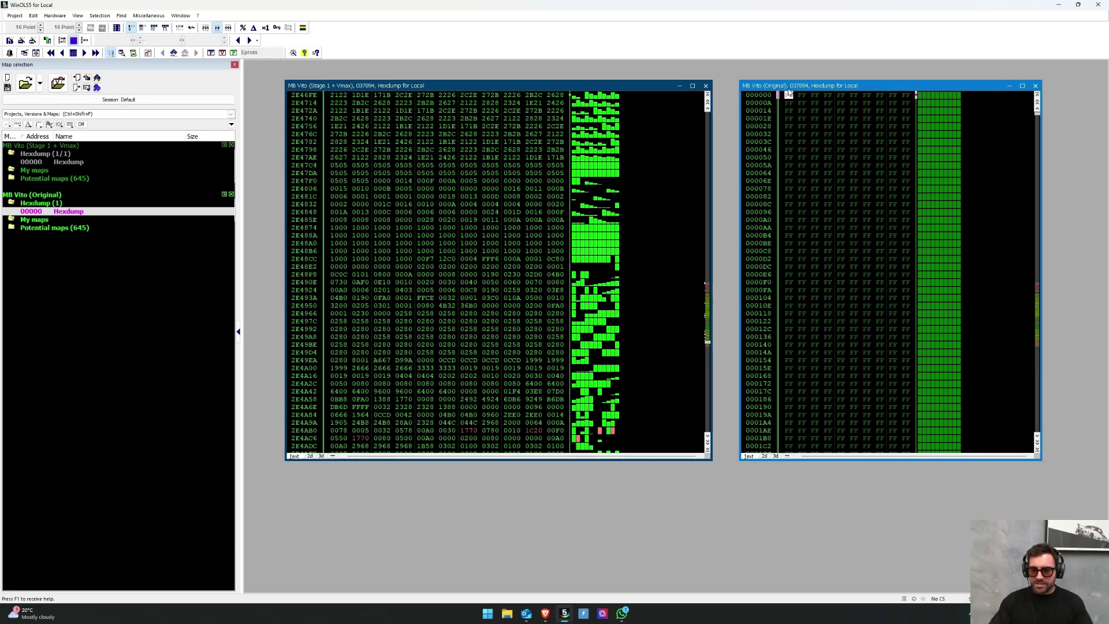
left_click(454, 118)
left_click_drag(462, 89, 442, 124)
left_click_drag(840, 111, 841, 119)
right_click(841, 118)
left_click(839, 143)
right_click(839, 143)
right_click(455, 152)
left_click(381, 108)
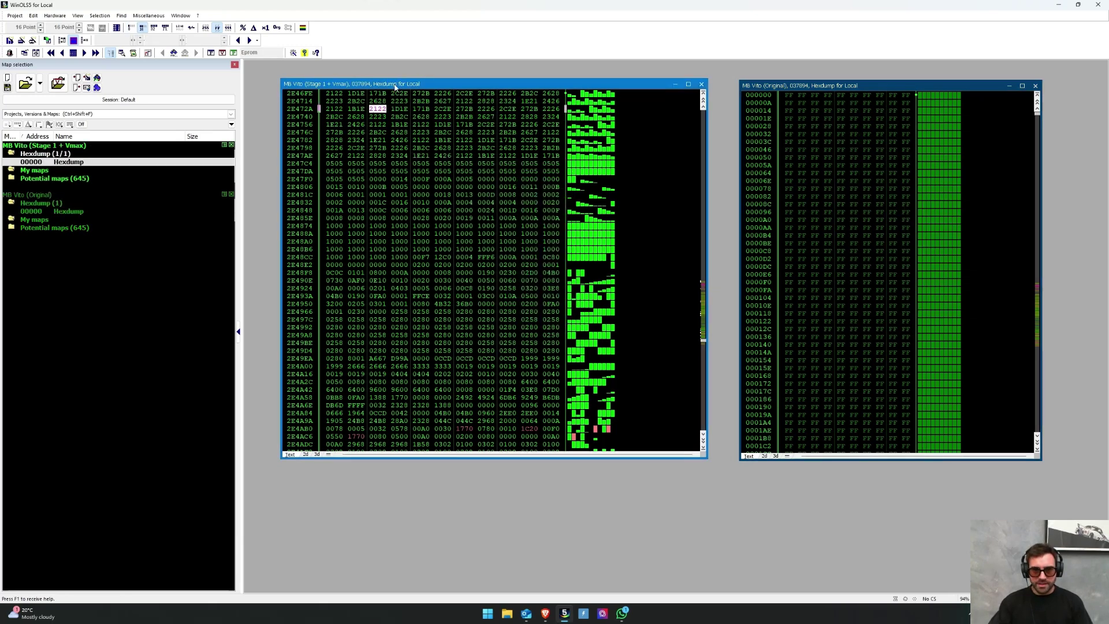
left_click(397, 132)
left_click_drag(404, 88, 397, 88)
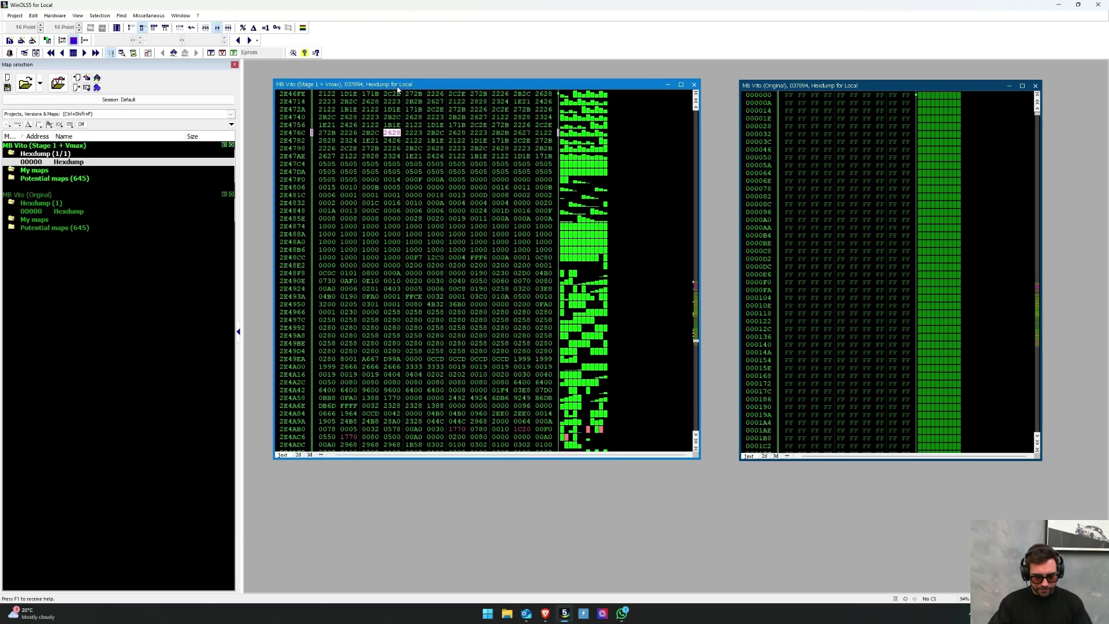
Connect the Stage 1 + Vmax window with the Original project, comparing its values with Original at address offset 0.
key("w")
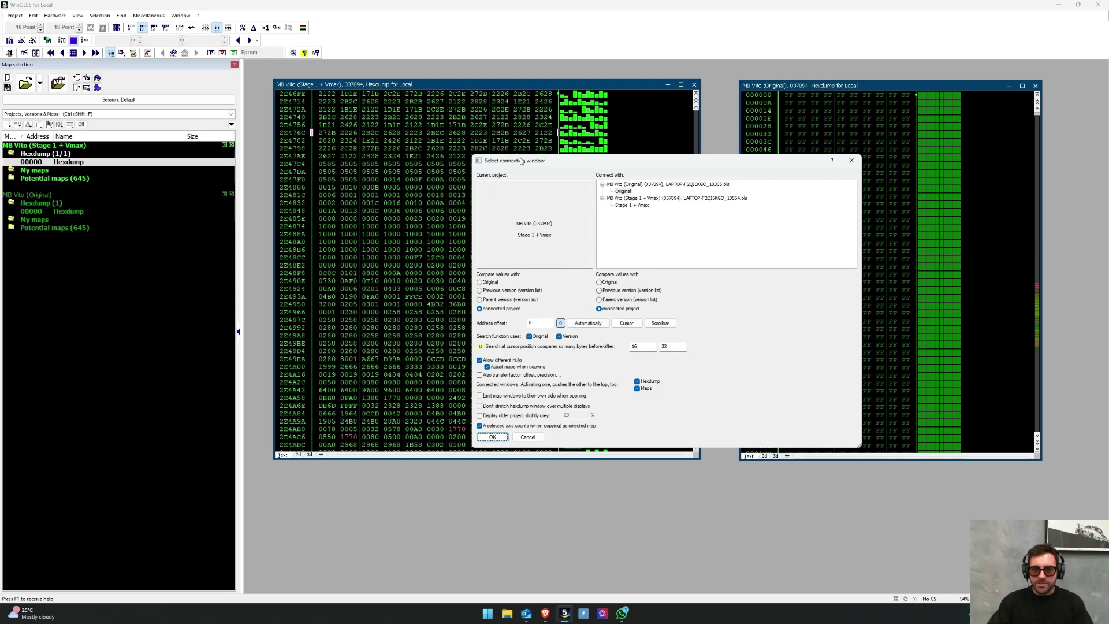
left_click_drag(520, 160, 551, 163)
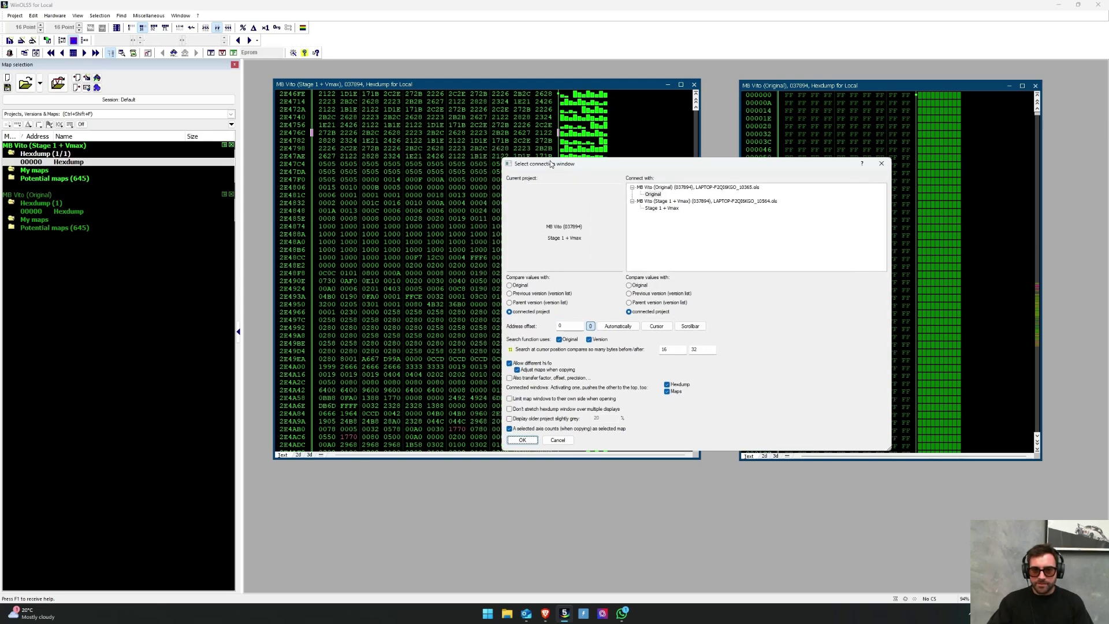
left_click(520, 286)
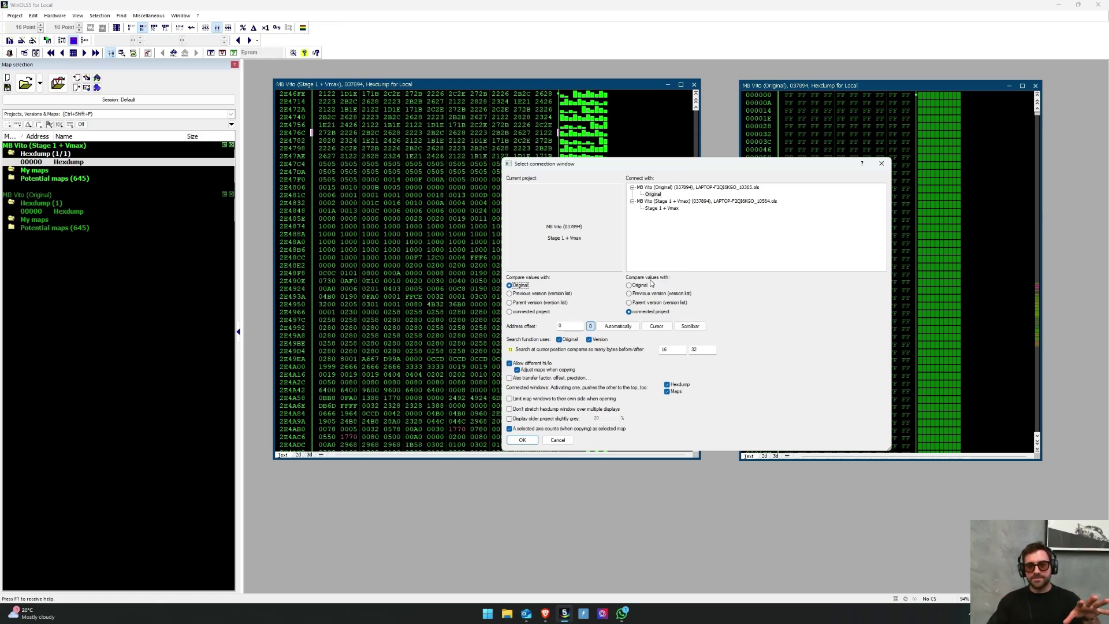
left_click(591, 327)
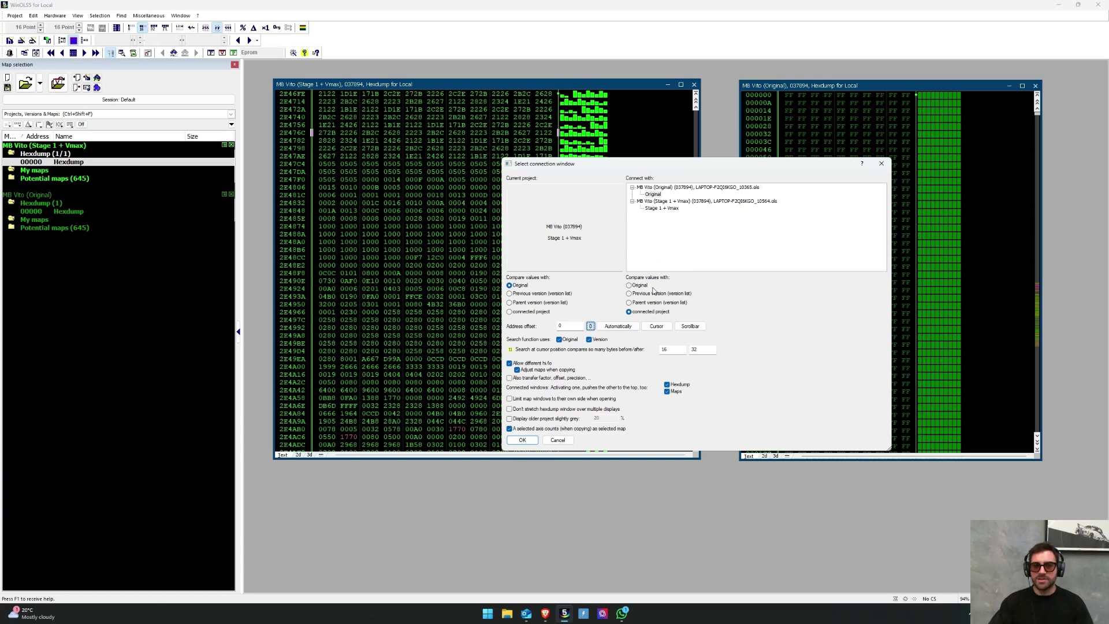
left_click(519, 285)
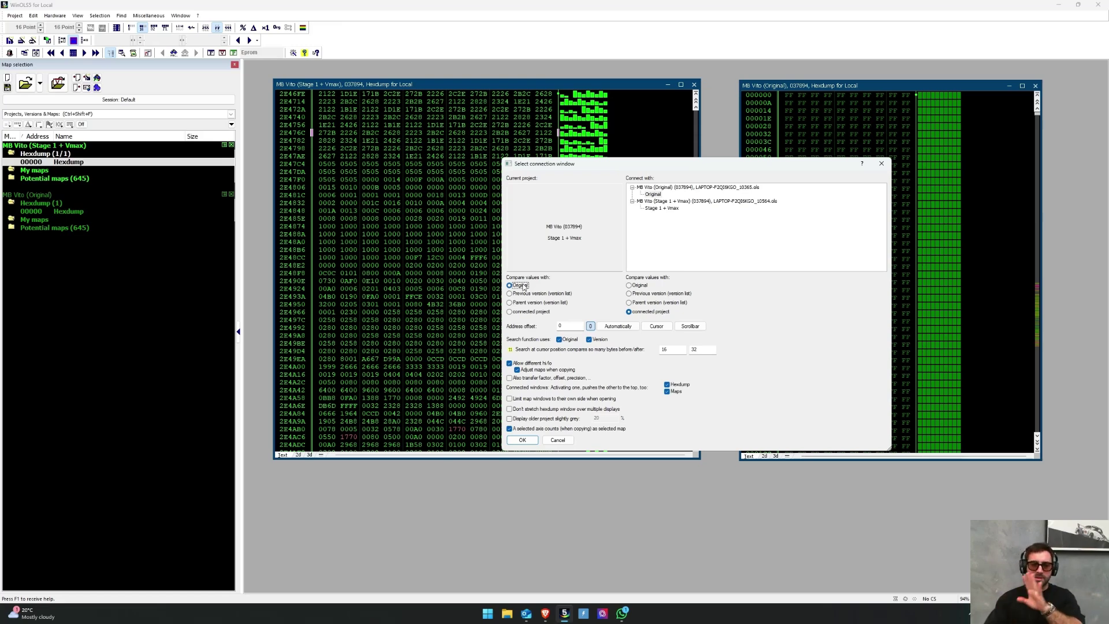
left_click(523, 441)
right_click(508, 286)
left_click(507, 286)
left_click(465, 246)
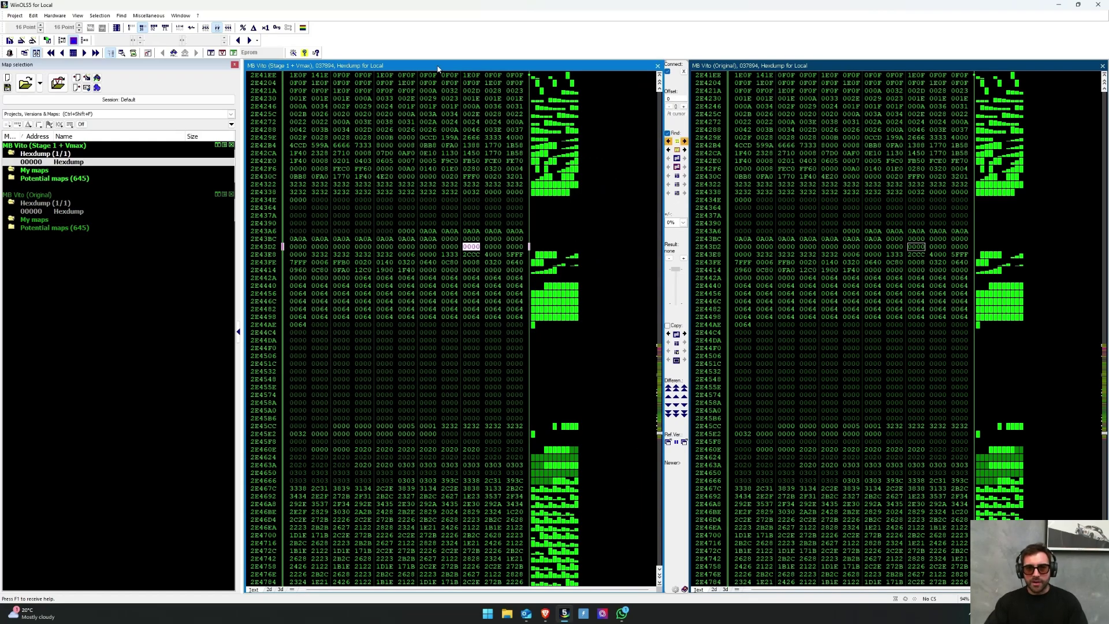
Return to the start of the connected hexdumps and open an enlarged list of the differences beside them.
left_click(408, 107)
scroll(586, 260, "up", 1)
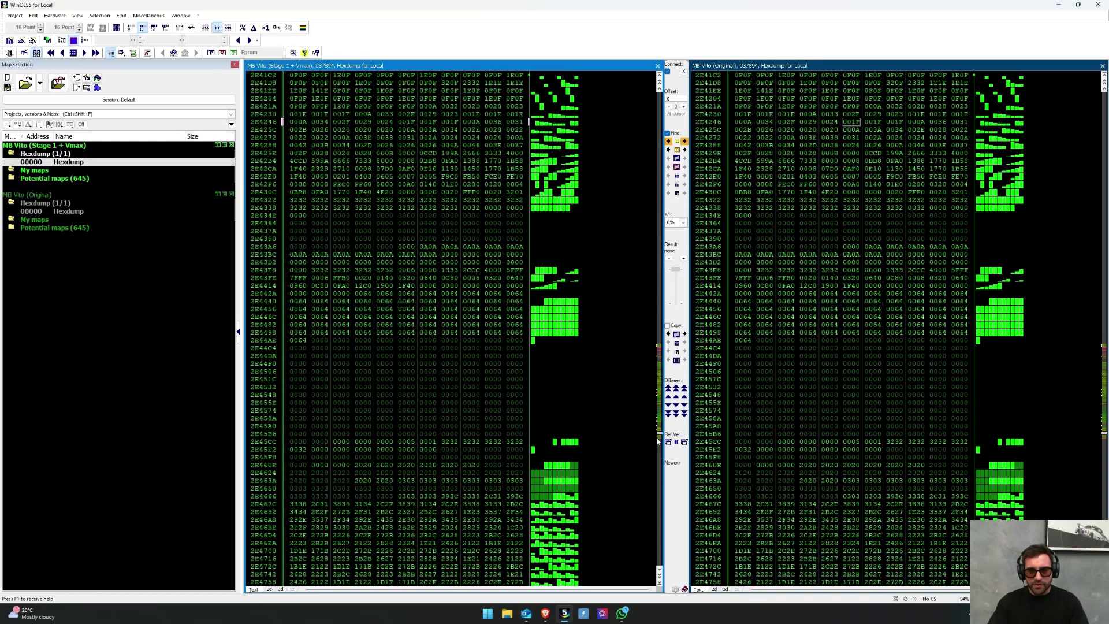
left_click_drag(659, 434, 653, 87)
left_click(658, 346)
left_click(306, 76)
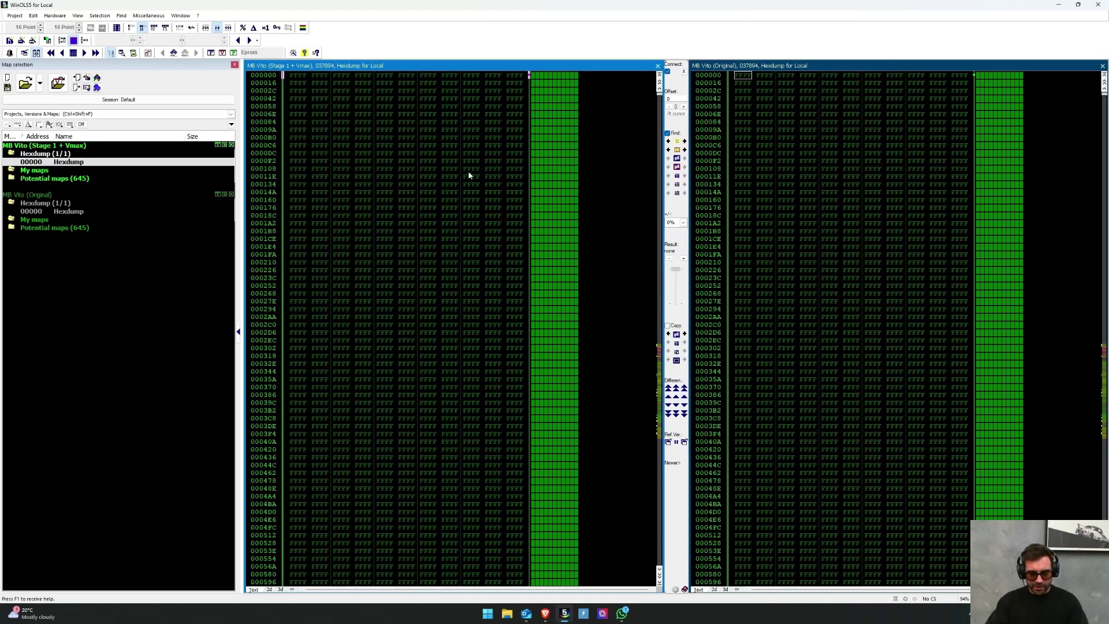
key("ctrl+d")
left_click_drag(210, 178, 187, 207)
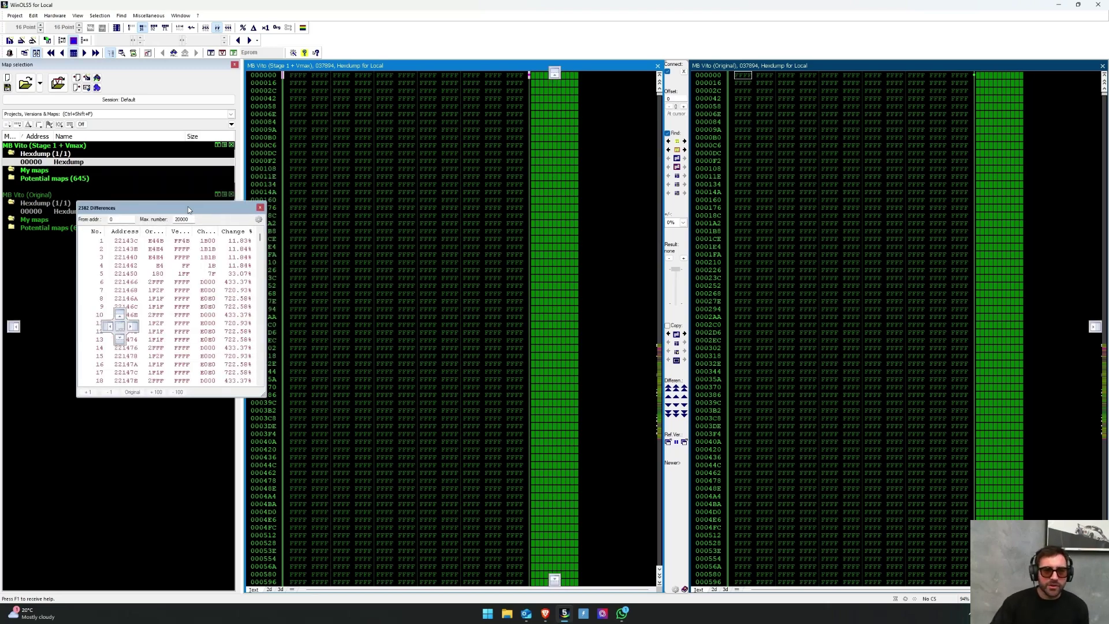
left_click_drag(264, 395, 367, 467)
left_click_drag(301, 208, 251, 209)
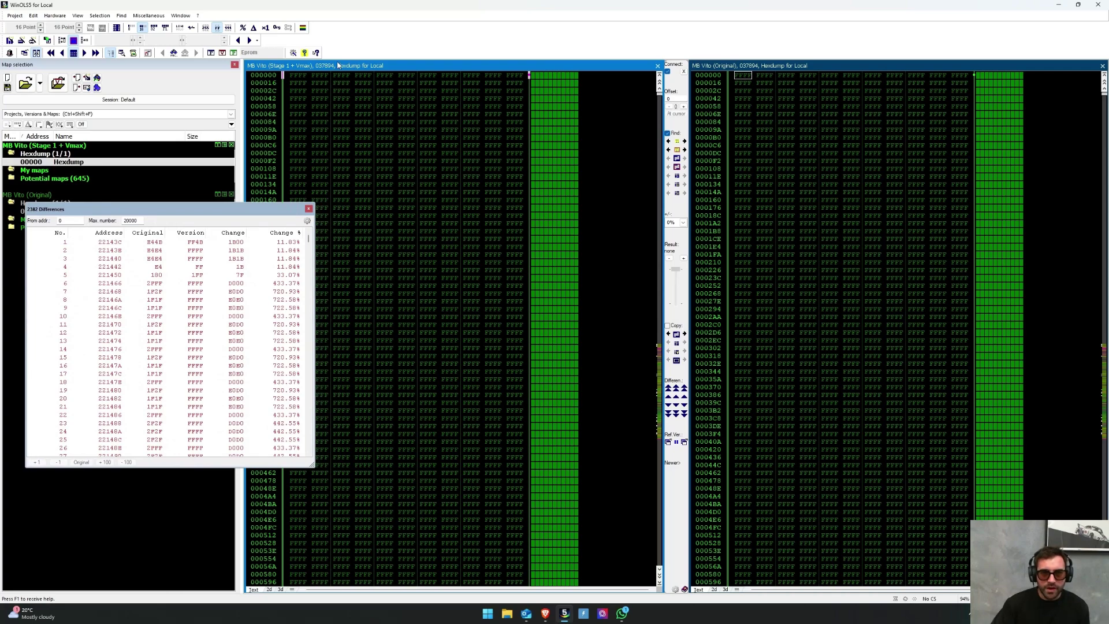
Step through the difference list from its first entry to examine the changed addresses in both hexdumps.
left_click(285, 243)
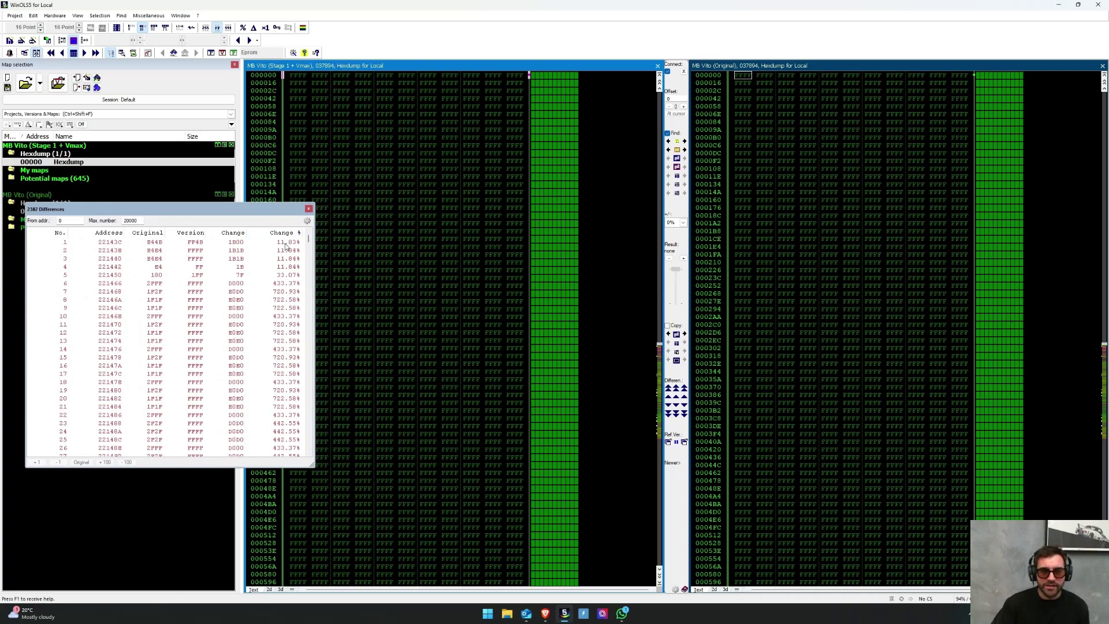
key("Down")
key("Down")
key("Down")
key("Down")
key("Down")
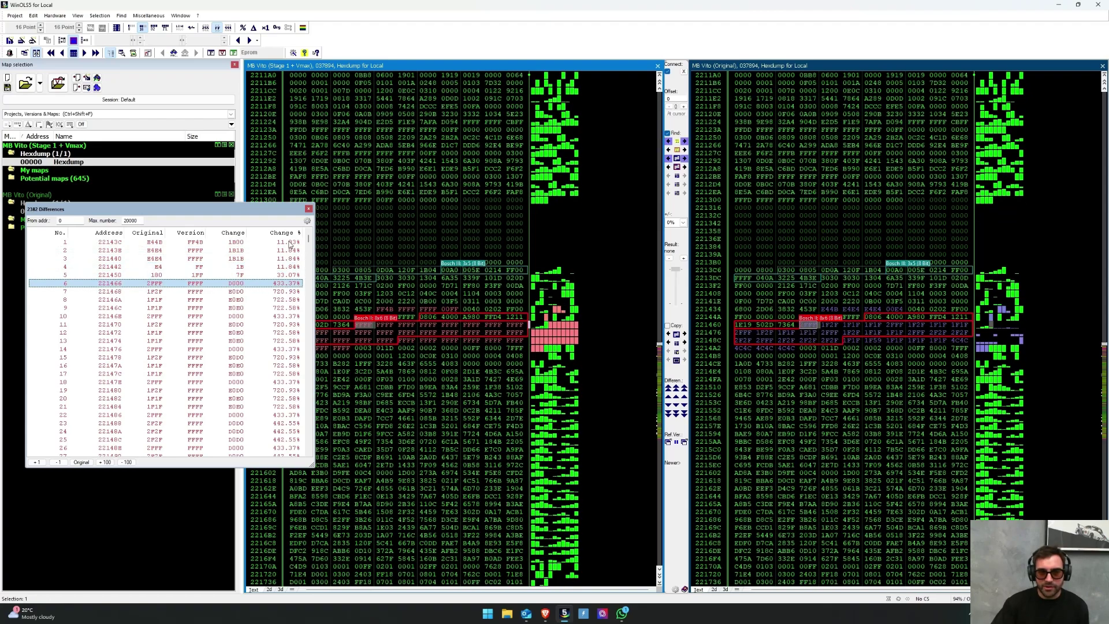
key("Up")
key("Up")
key("Up")
key("Up")
key("Up")
key("Down")
key("Down")
key("Down")
key("Down")
key("Down")
key("Down")
key("Down")
key("Down")
key("Down")
key("Down")
key("Down")
key("Down")
key("Down")
key("Down")
key("Down")
key("Down")
key("Down")
key("Down")
key("Down")
key("Down")
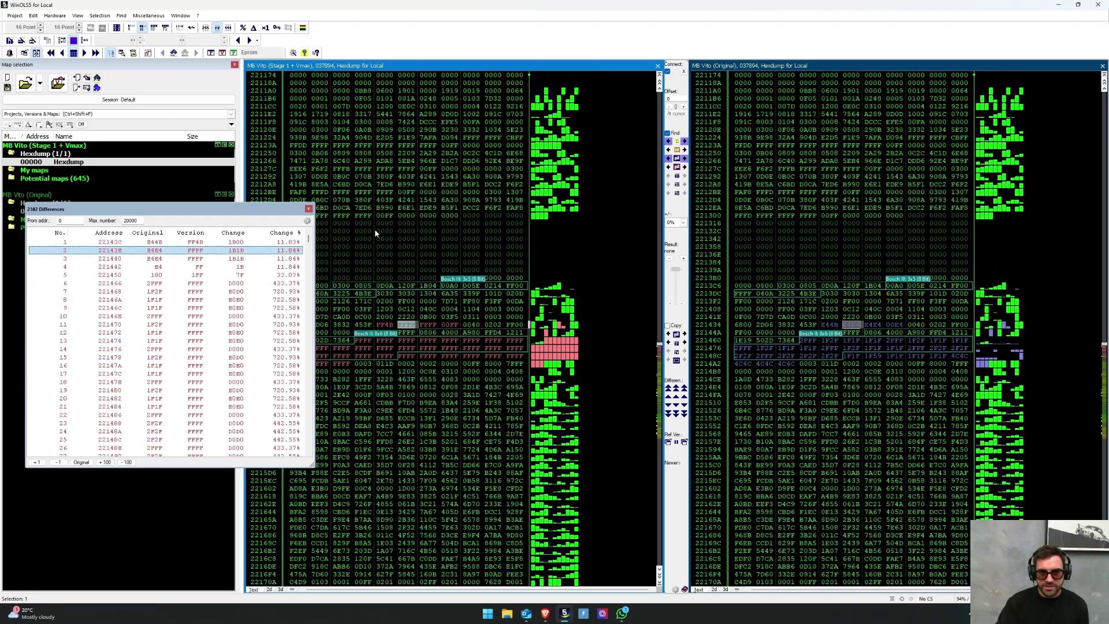
key("Down")
key("Down")
key("Down")
key("Down")
key("Down")
key("Down")
key("Down")
key("Down")
key("Down")
key("Down")
key("Down")
key("Down")
key("Down")
key("Down")
key("Down")
key("Down")
key("Down")
key("Down")
key("Down")
key("Down")
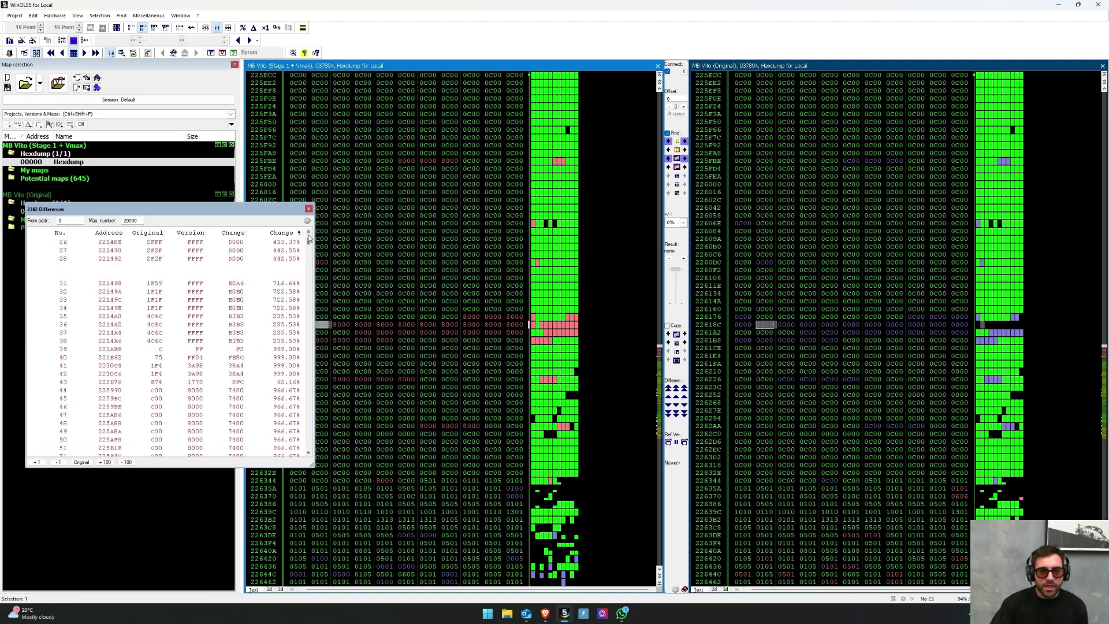
mouse_move(245, 211)
left_mouse_down()
mouse_move(262, 206)
mouse_move(253, 212)
left_mouse_up()
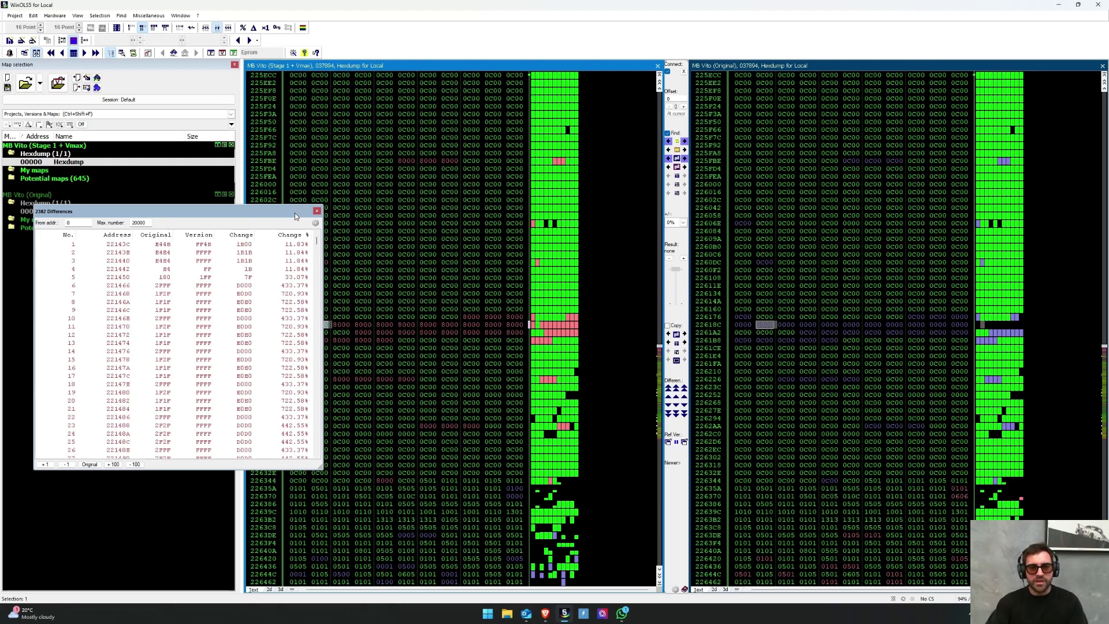
left_click_drag(295, 213, 301, 219)
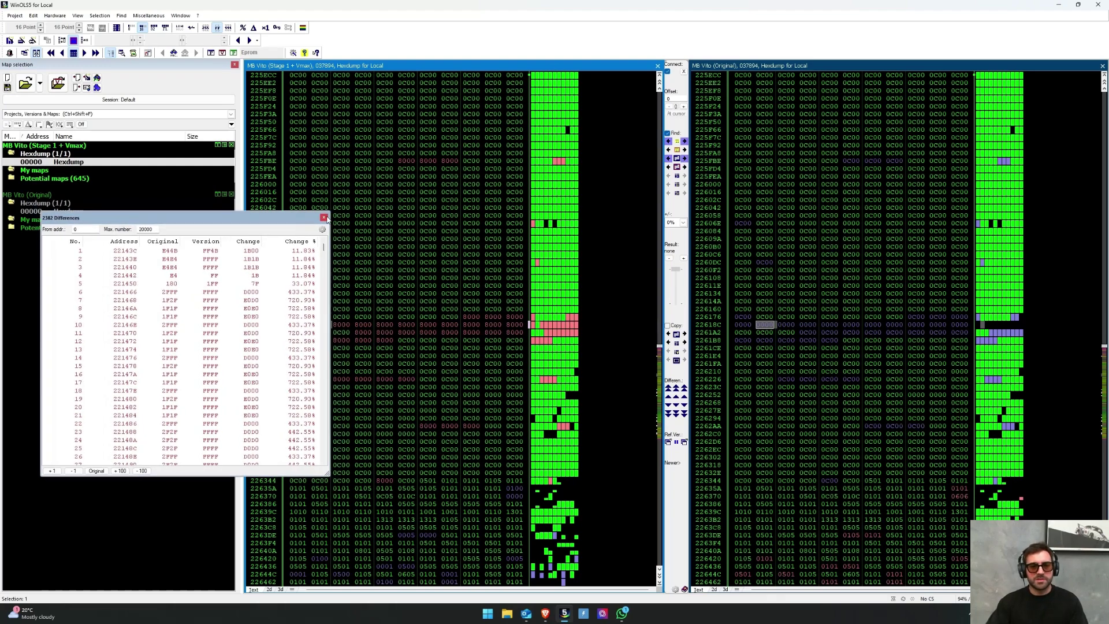
Reopen the difference list for the connected Stage 1 + Vmax hexdump and return to its first entry.
left_click(324, 217)
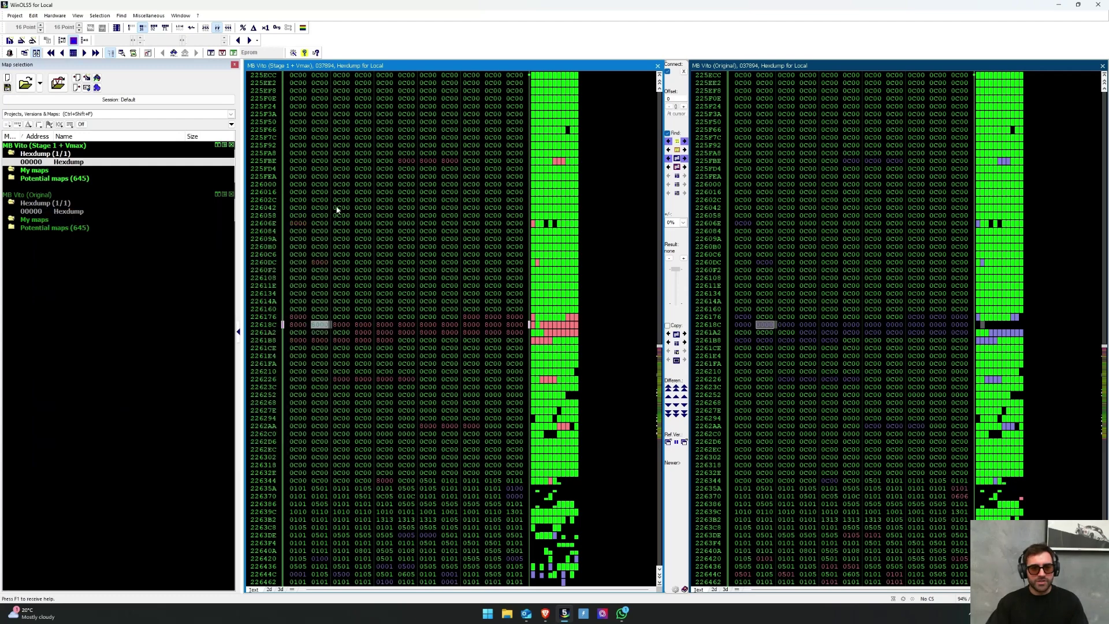
left_click(327, 194)
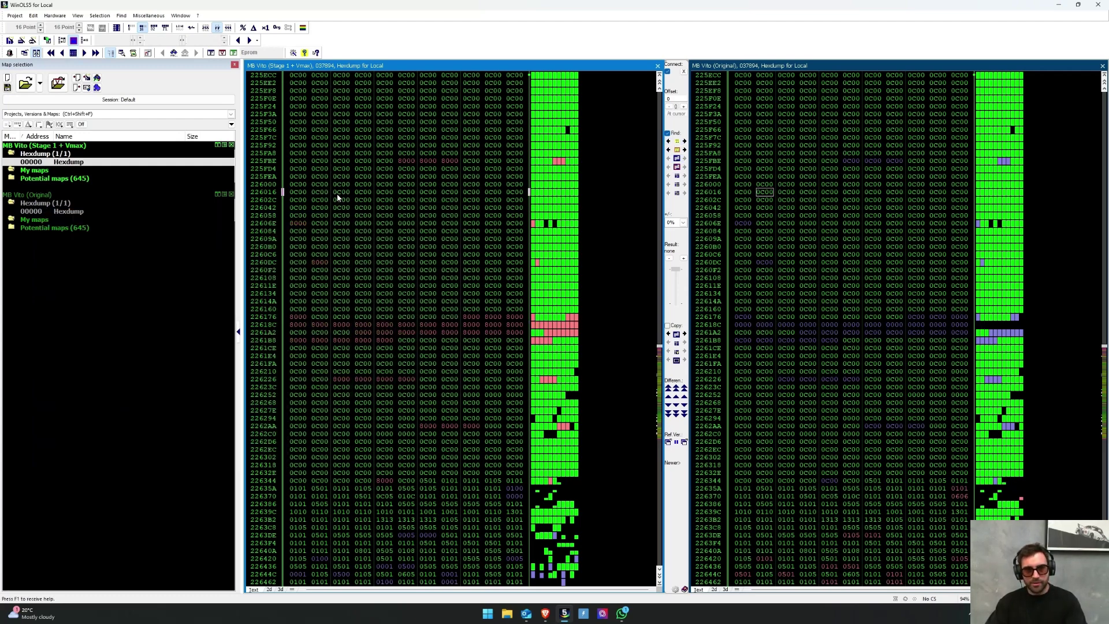
key("ctrl+d")
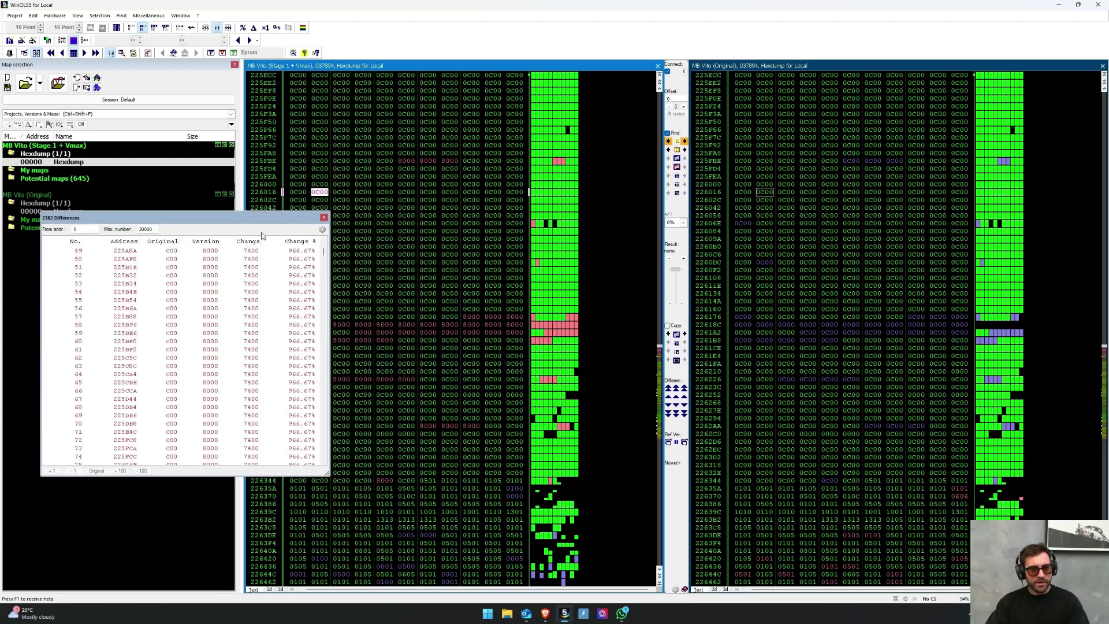
scroll(152, 256, "up", 3)
left_click_drag(324, 251, 323, 254)
scroll(324, 257, "up", 20)
left_click(302, 252)
scroll(302, 258, "up", 4)
left_click(303, 252)
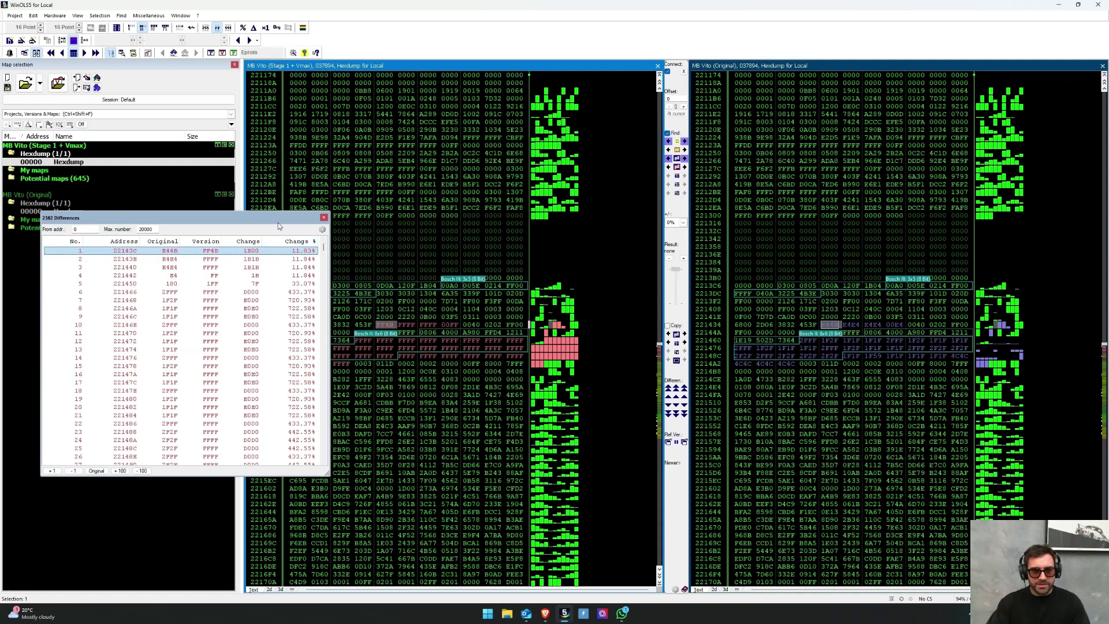
Select all listed differences and apply the Original value operation to them in the Original project's hexdump.
key("ctrl+a")
left_click_drag(325, 248, 303, 216)
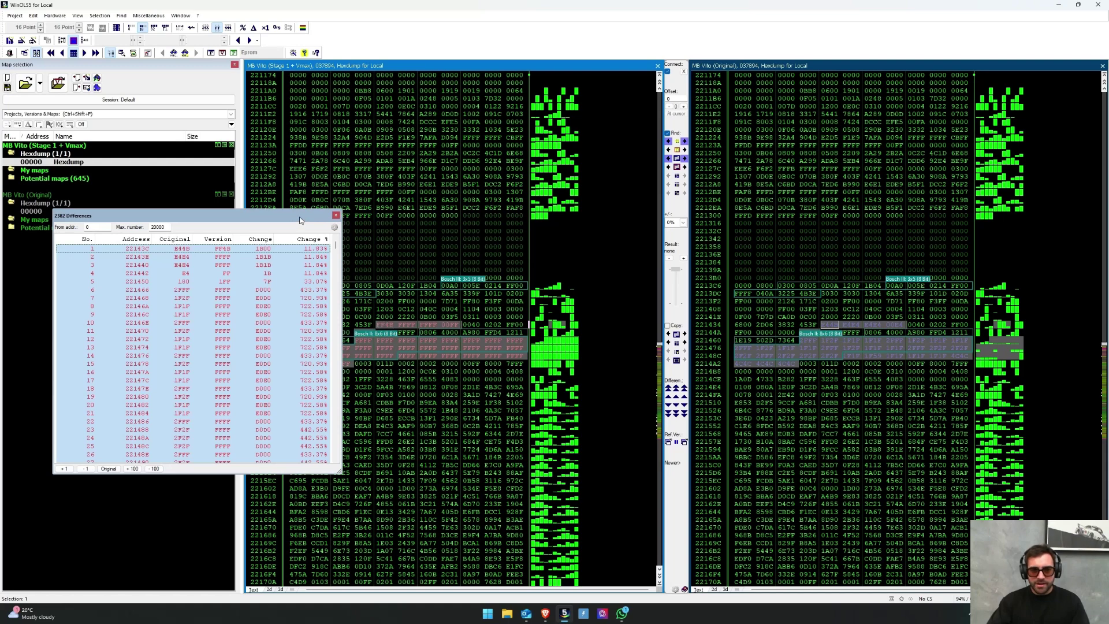
left_click(843, 347)
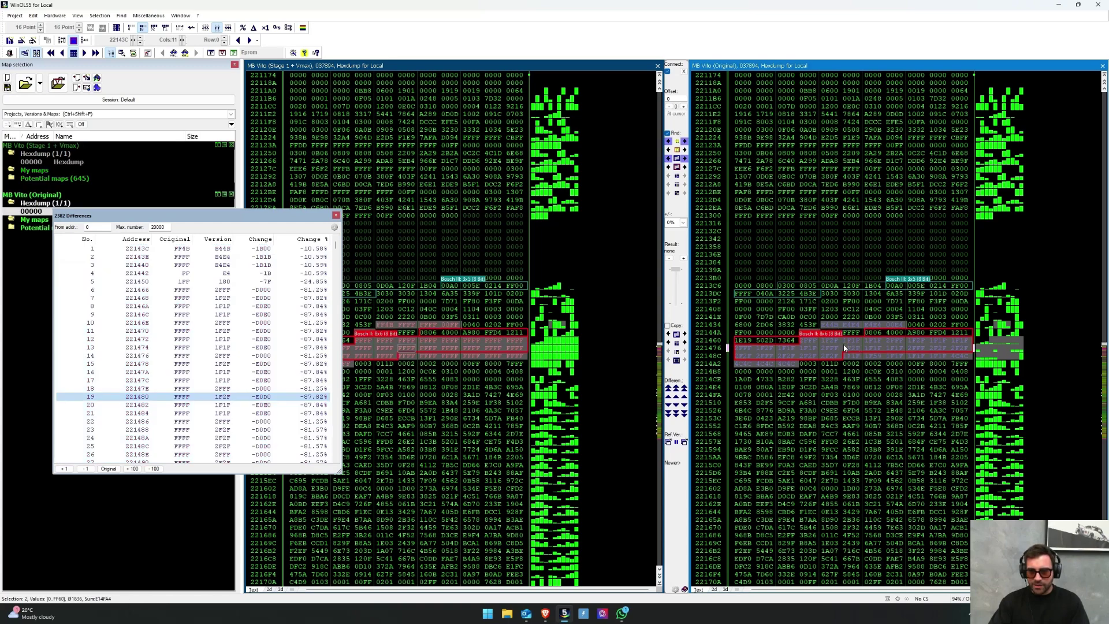
right_click(844, 347)
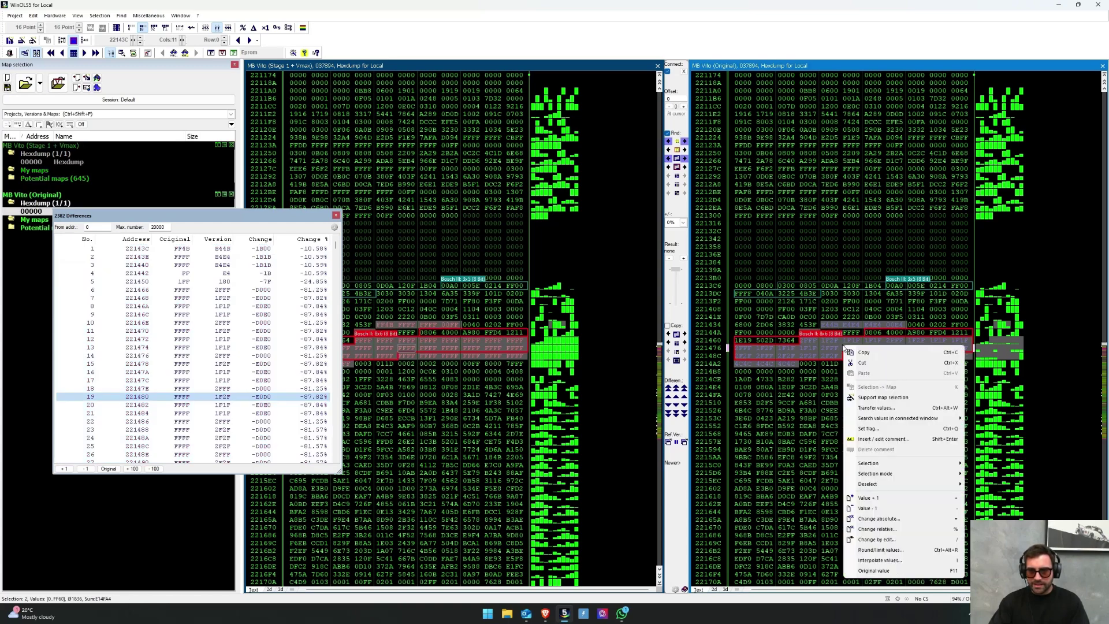
left_click(900, 571)
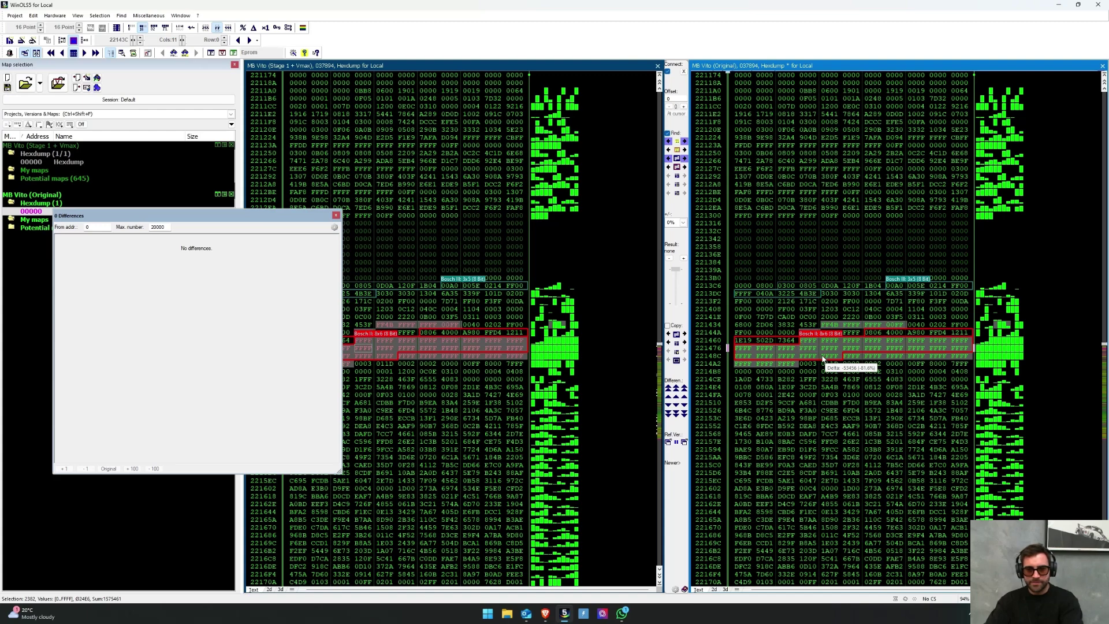
Switch back to the Stage 1 + Vmax hexdump and jump to difference 1451 at address 2C8274 in its list.
right_click(802, 317)
left_click(319, 213)
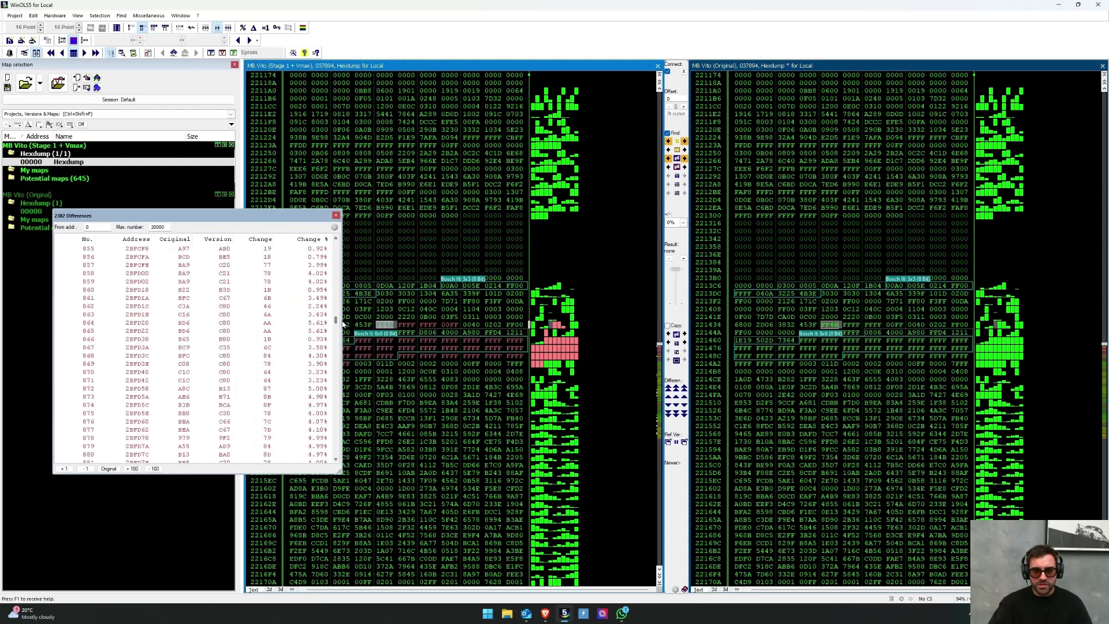
left_click_drag(337, 321, 334, 372)
left_click(298, 359)
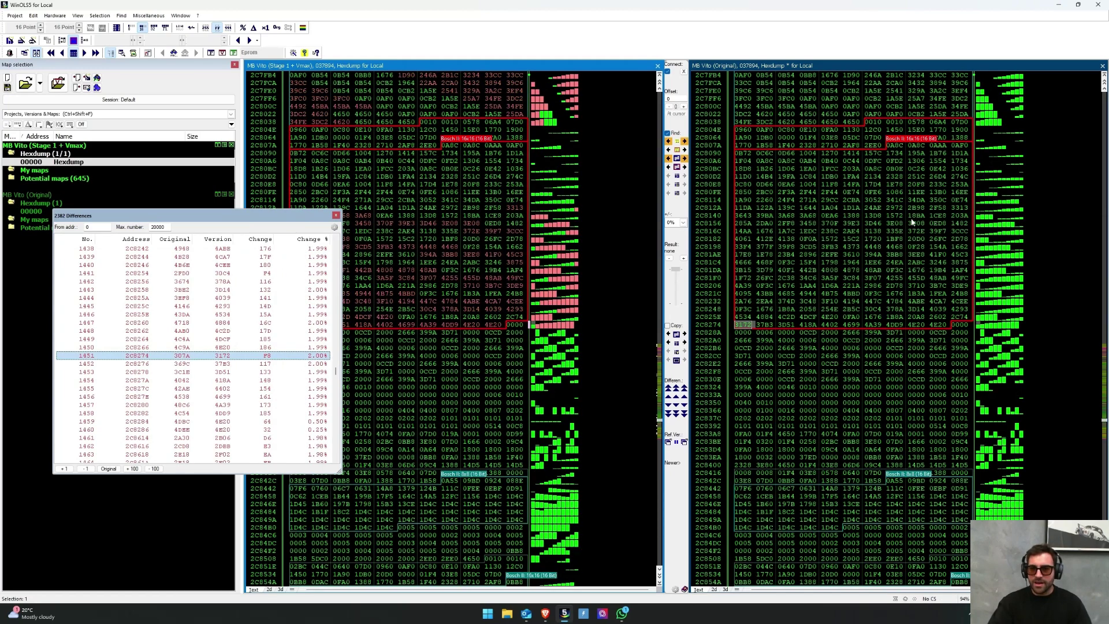
Step through the differences following address 2C8274 to compare the changed maps in both hexdumps, and close the list.
scroll(323, 371, "down", 4)
left_click(309, 373)
key("Down")
key("Down")
key("Down")
key("Down")
key("Down")
key("Down")
key("Down")
key("Down")
key("Down")
key("Down")
key("Down")
key("Down")
key("Down")
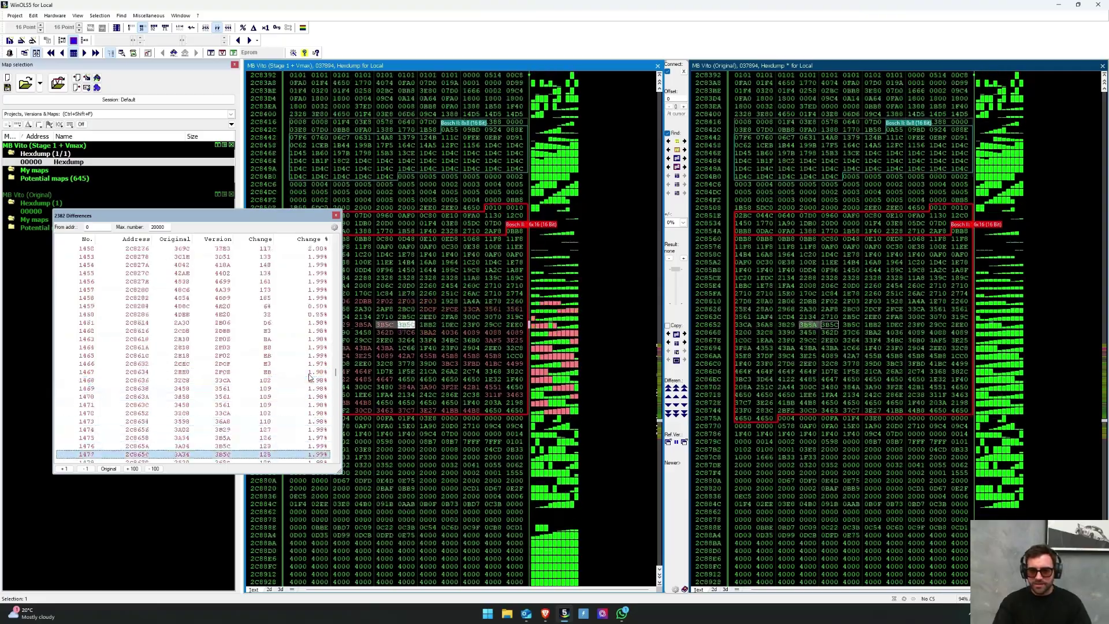
key("Down")
key("Down")
key("Down")
key("Down")
key("Down")
key("Down")
key("Down")
key("Down")
key("Down")
key("Down")
key("Down")
key("Down")
key("Down")
key("Down")
key("Down")
key("Down")
key("Down")
key("Down")
key("Down")
key("Down")
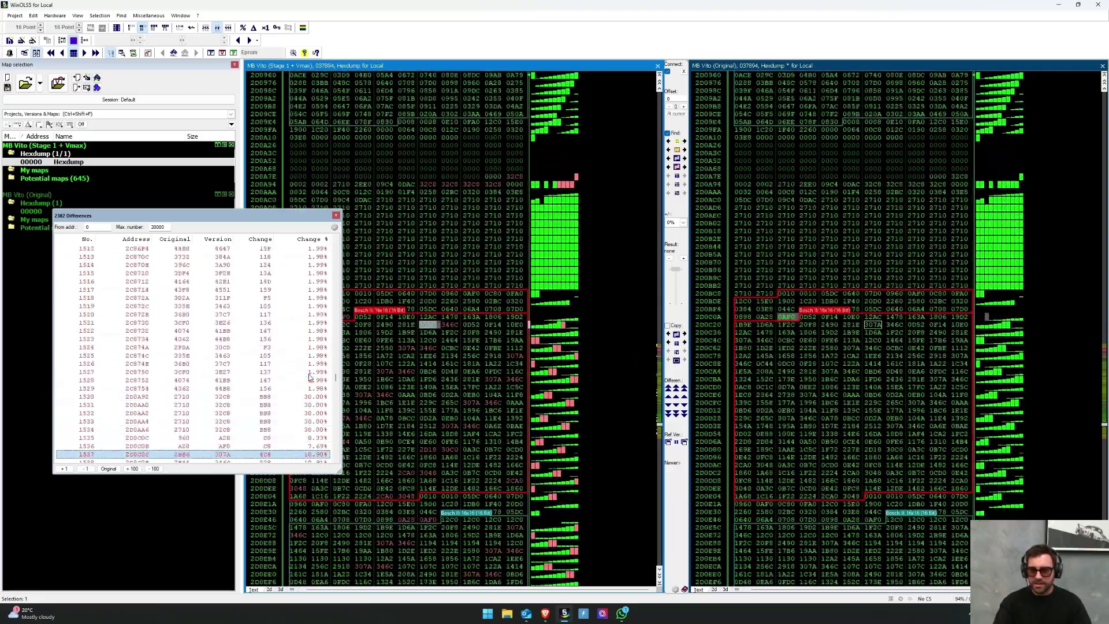
key("Down")
key("Down")
key("Down")
key("Down")
key("Down")
key("Down")
key("Down")
key("Down")
key("Down")
key("Down")
key("Down")
key("Down")
key("Down")
key("Down")
key("Down")
key("Down")
key("Down")
key("Down")
key("Down")
key("Down")
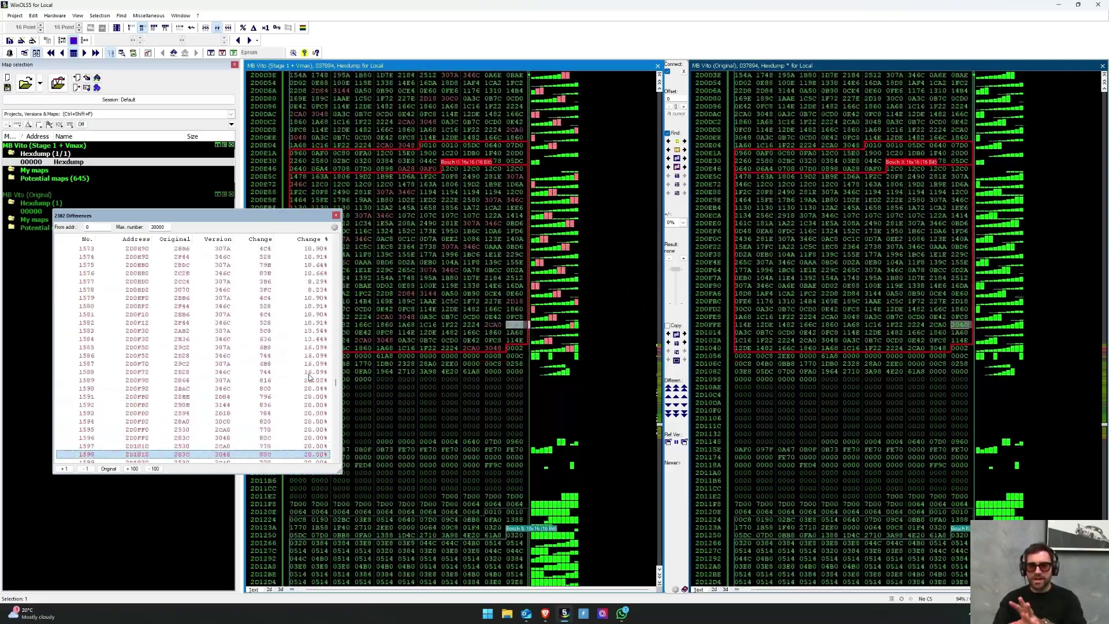
key("Down")
key("Down")
key("Down")
key("Down")
key("Down")
key("Down")
key("Down")
key("Down")
key("Down")
key("Down")
key("Down")
key("Down")
key("Down")
key("Down")
key("Down")
key("Down")
key("Down")
key("Down")
key("Down")
key("Down")
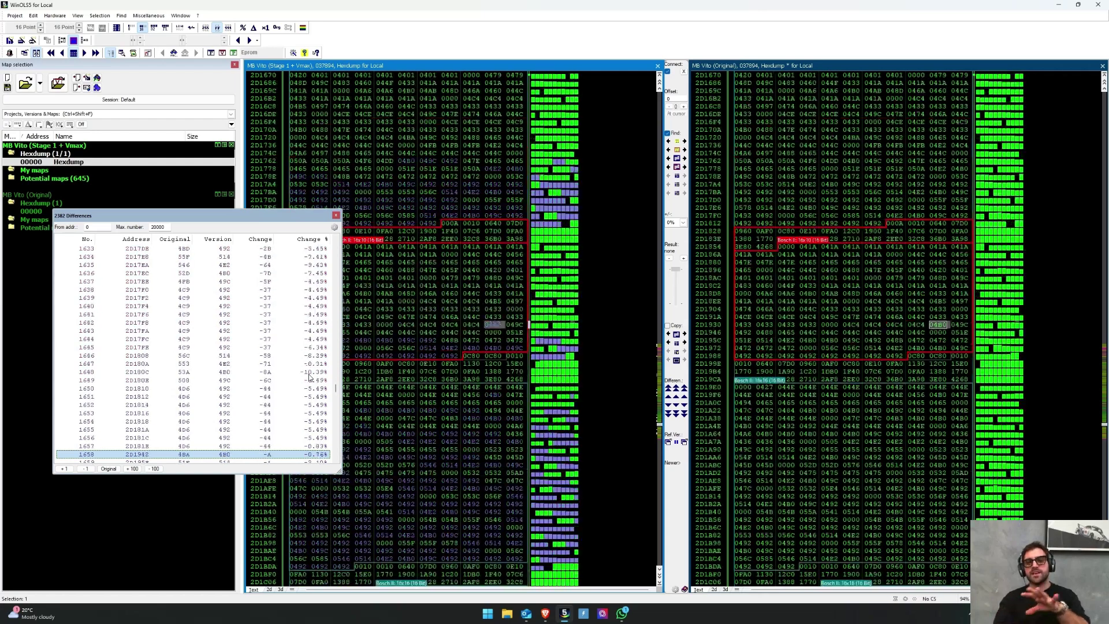
key("Down")
key("Down")
key("Down")
key("Down")
key("Down")
key("Down")
key("Down")
key("Down")
key("Down")
key("Down")
key("Down")
key("Down")
key("Down")
key("Down")
key("Down")
key("Down")
key("Down")
key("Down")
key("Down")
key("Down")
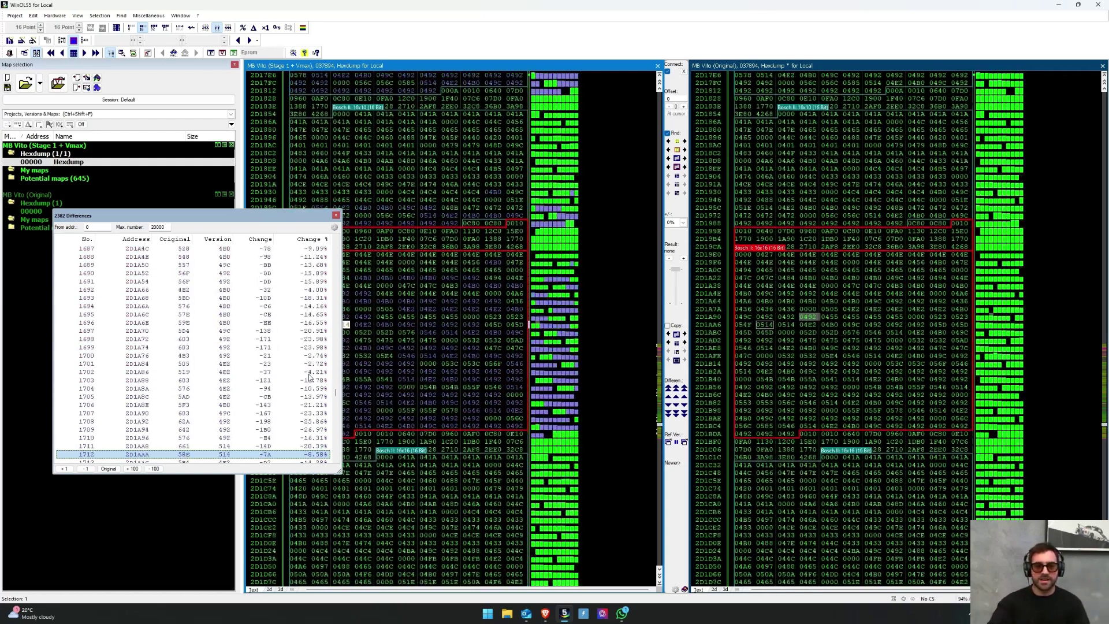
left_click(335, 215)
Save the modified Original project as a new version named Stage 1 + VMAX.
left_click(787, 191)
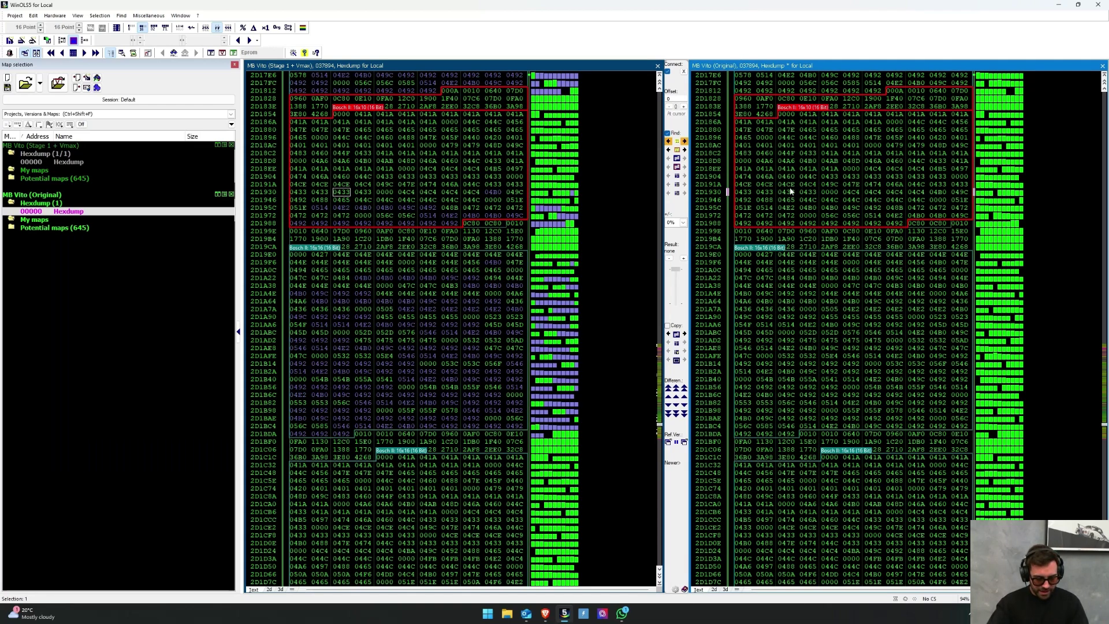
key("ctrl+s")
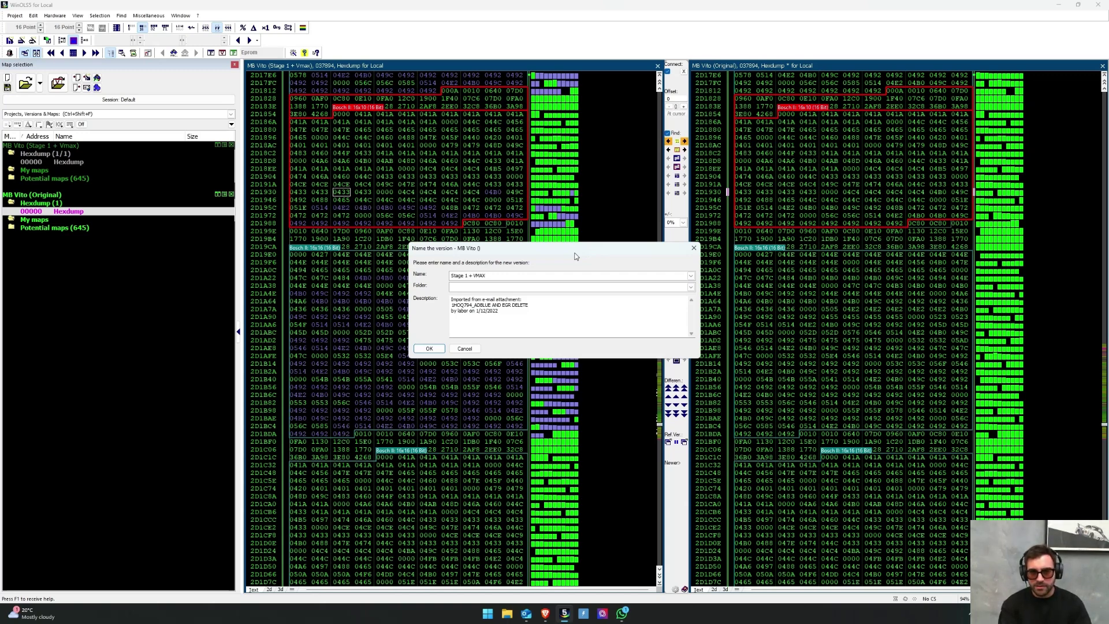
key("Return")
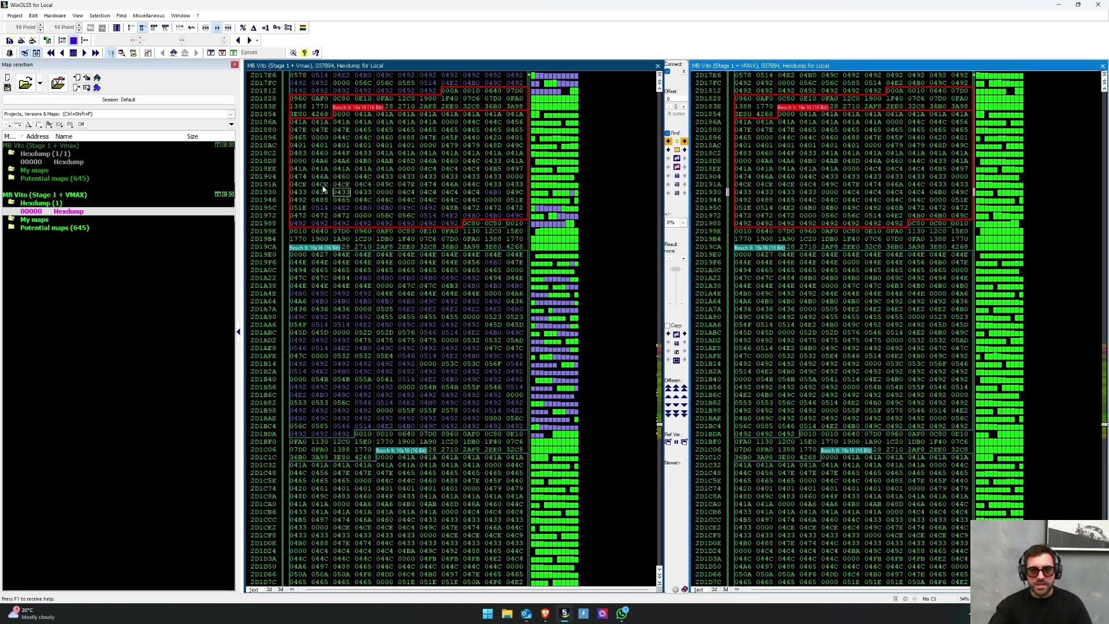
Disconnect the two hexdumps and close the source Stage 1 + Vmax project, keeping the newly saved version open.
left_click_drag(321, 201, 493, 410)
left_click(472, 434)
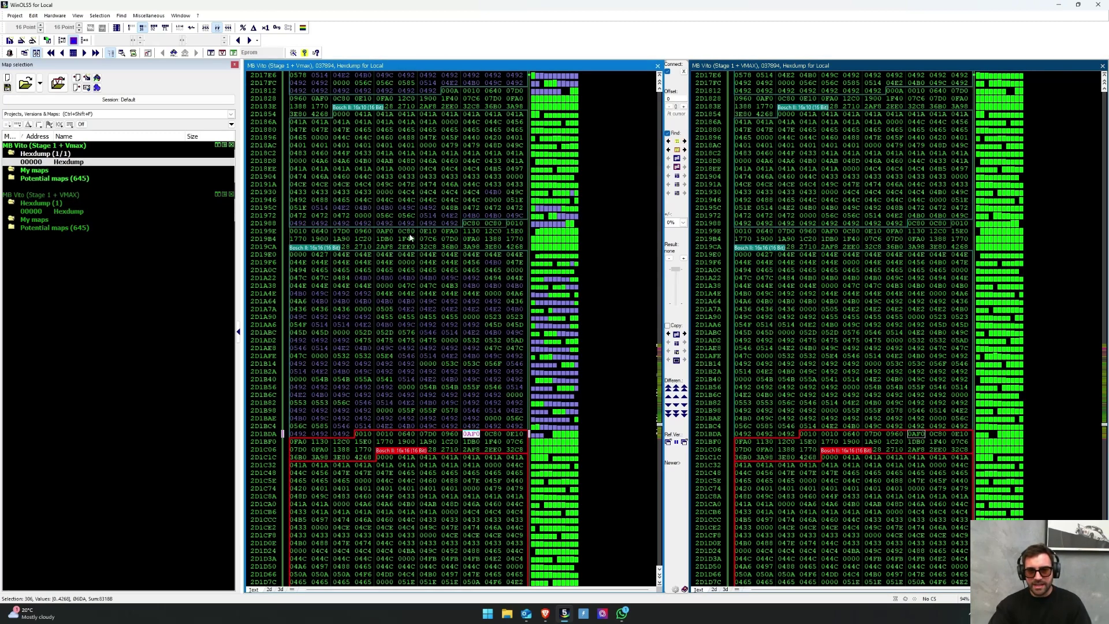
left_click(915, 169)
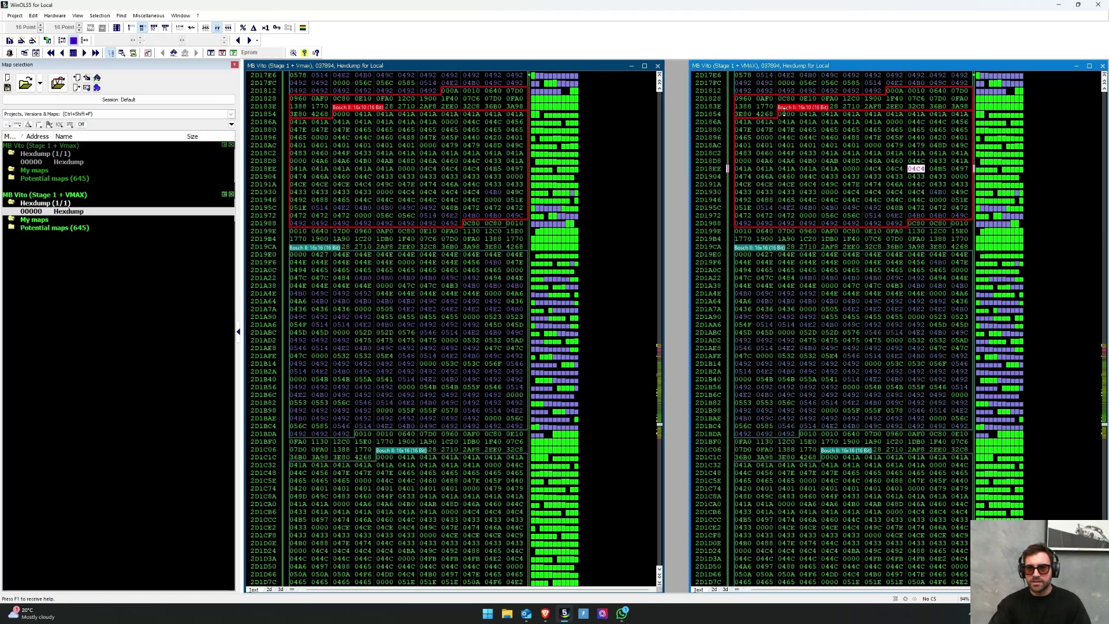
left_click(656, 67)
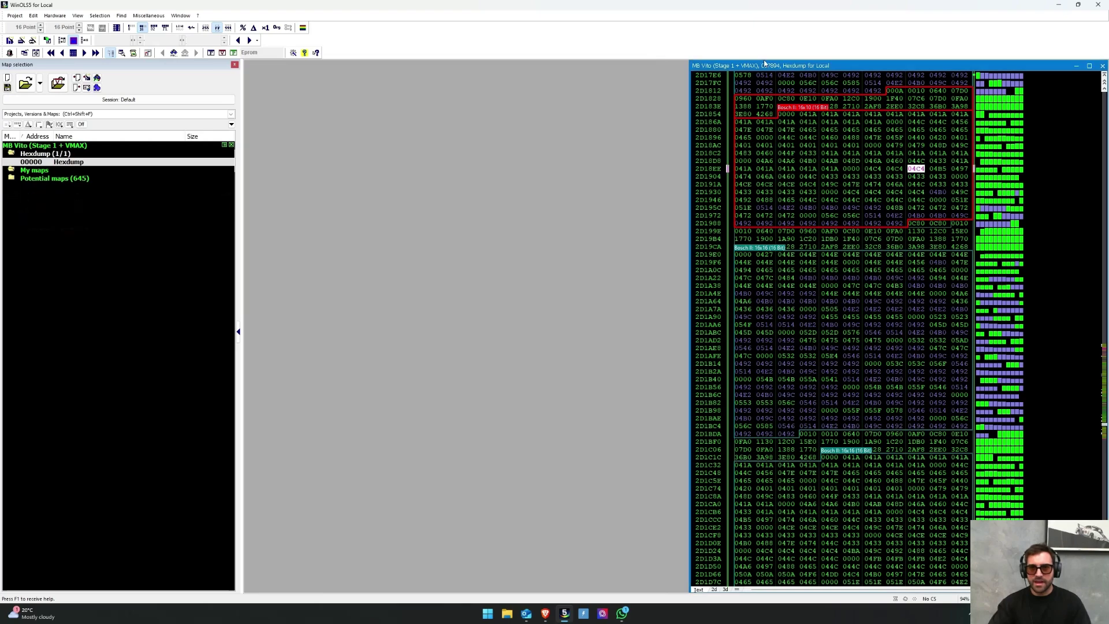
Move the saved Stage 1 + VMAX hexdump to the middle of the workspace and open its difference list.
left_click_drag(765, 63, 454, 84)
left_click(520, 165)
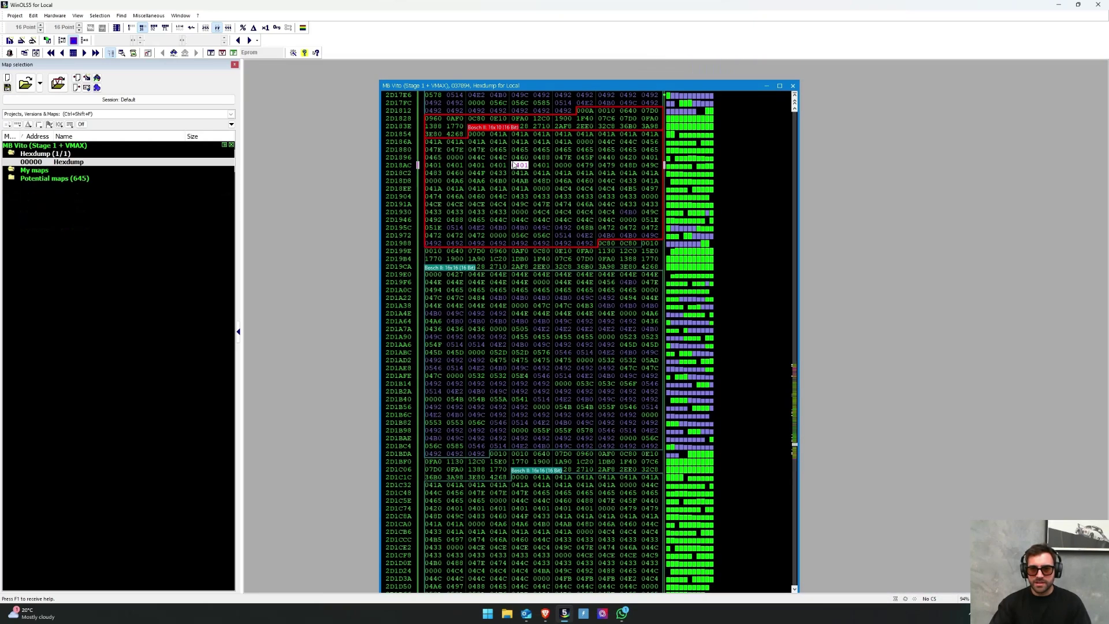
left_click(562, 298)
key("shift+n")
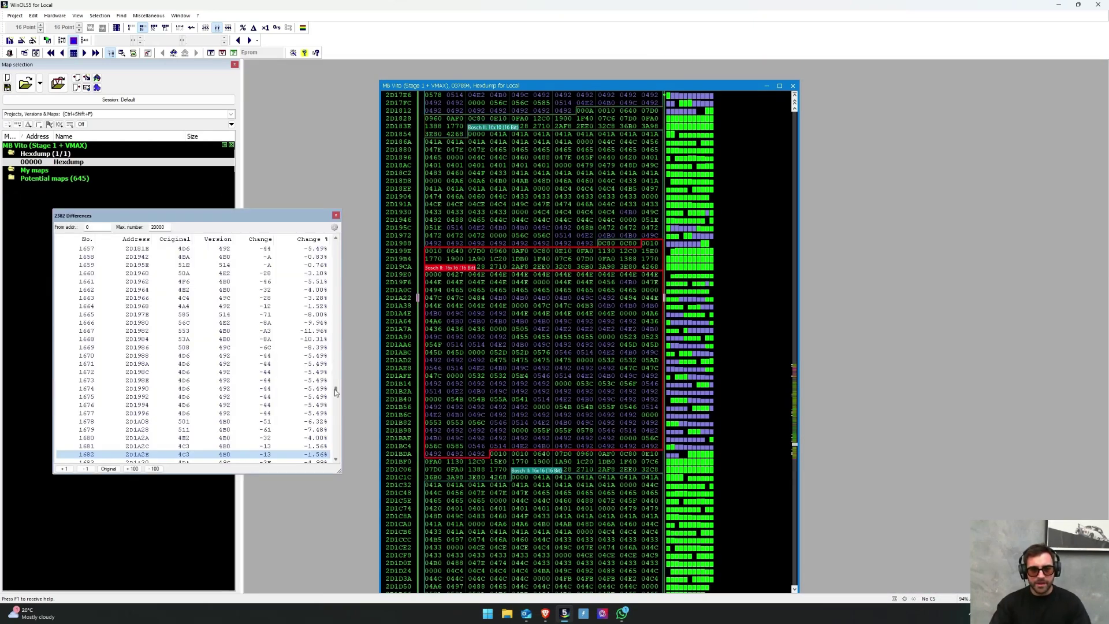
Step through the differences from the beginning of the list to review the changed values in the hexdump, and close the list.
left_click_drag(335, 388, 335, 242)
left_click(320, 257)
key("Down")
key("Down")
key("Down")
key("Down")
key("Down")
key("Down")
key("Down")
key("Down")
key("Down")
key("Down")
key("Down")
key("Down")
key("Down")
key("Down")
key("Down")
key("Down")
key("Down")
key("Down")
key("Down")
key("Down")
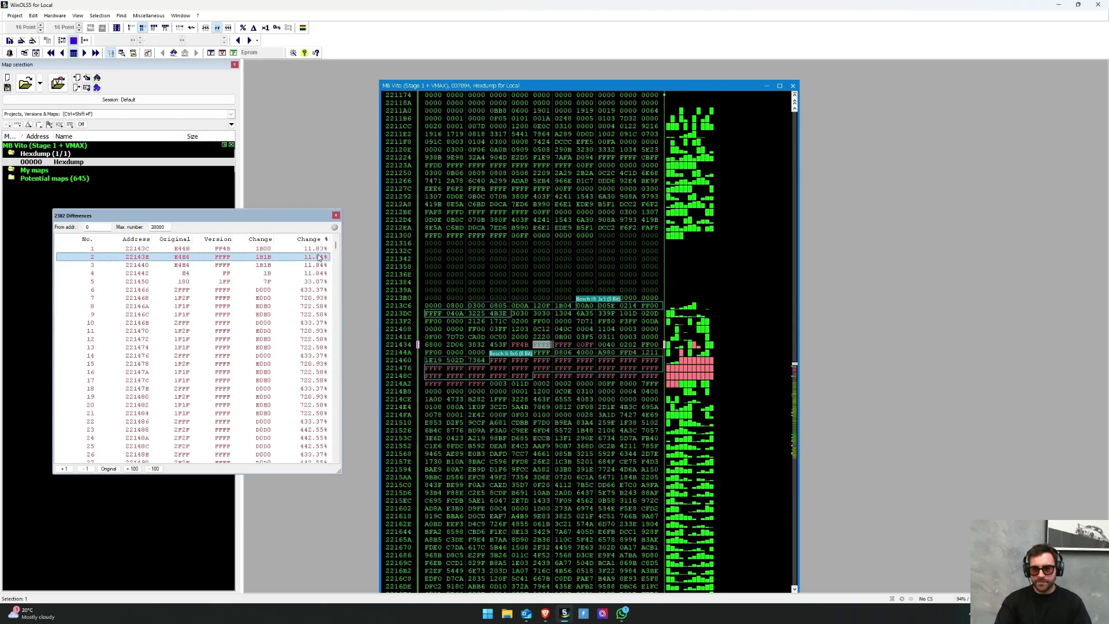
key("Down")
key("Down")
key("Down")
key("Down")
key("Down")
key("Down")
key("Down")
key("Down")
key("Down")
key("Down")
key("Down")
key("Down")
key("Down")
key("Down")
key("Down")
key("Down")
key("Down")
key("Down")
key("Down")
key("Down")
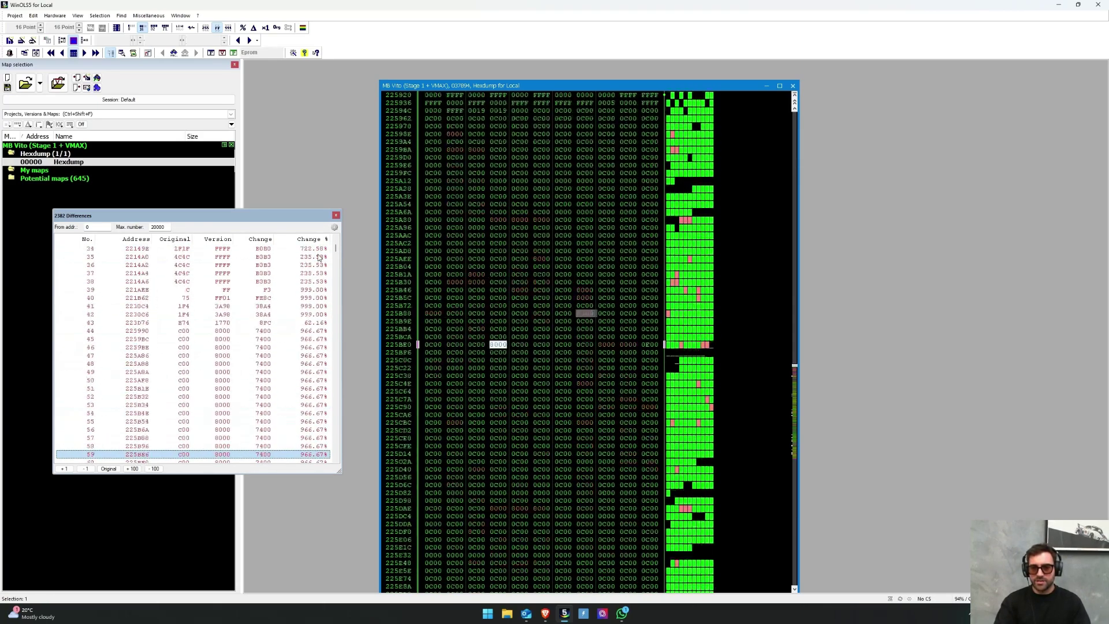
key("Down")
key("Down")
key("Down")
key("Down")
key("Down")
key("Down")
key("Down")
key("Down")
key("Down")
key("Down")
key("Down")
key("Down")
key("Down")
key("Down")
key("Down")
key("Down")
key("Down")
key("Down")
key("Down")
key("Down")
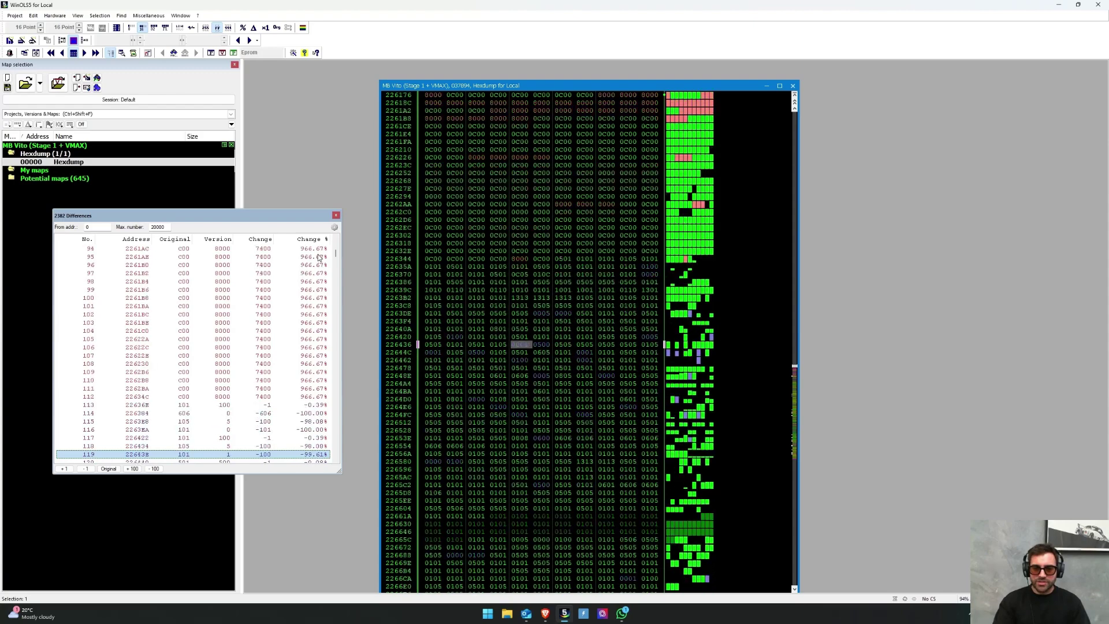
key("Down")
key("Down")
key("Down")
key("Down")
key("Down")
key("Down")
key("Down")
key("Down")
key("Down")
key("Down")
key("Down")
key("Down")
key("Down")
key("Down")
key("Down")
key("Down")
key("Down")
key("Down")
key("Down")
key("Down")
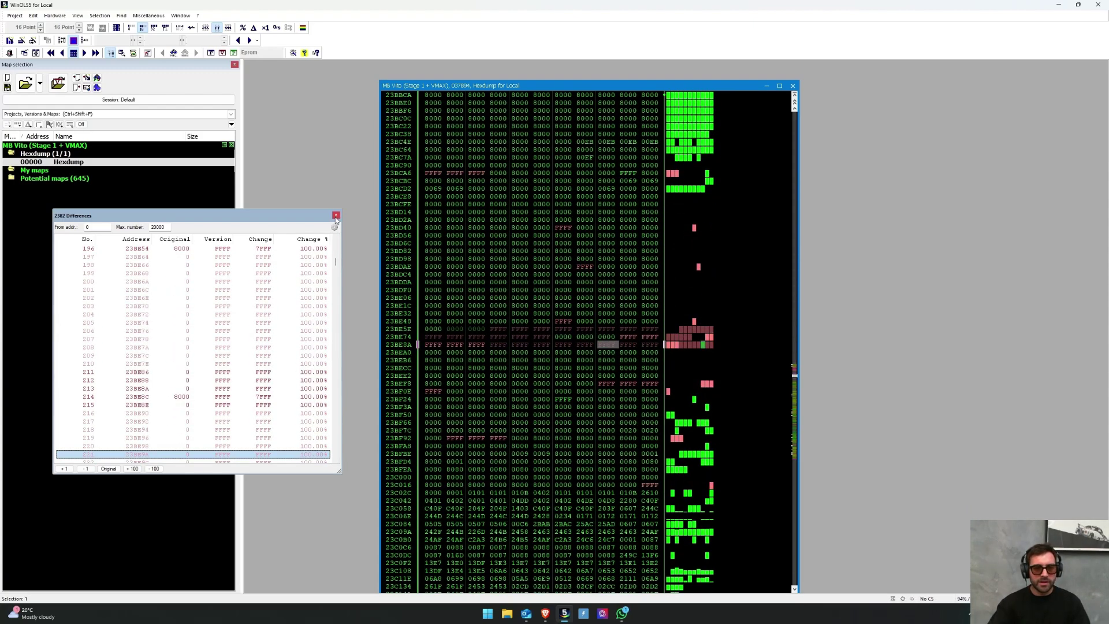
left_click(336, 215)
right_click(489, 213)
key("Escape")
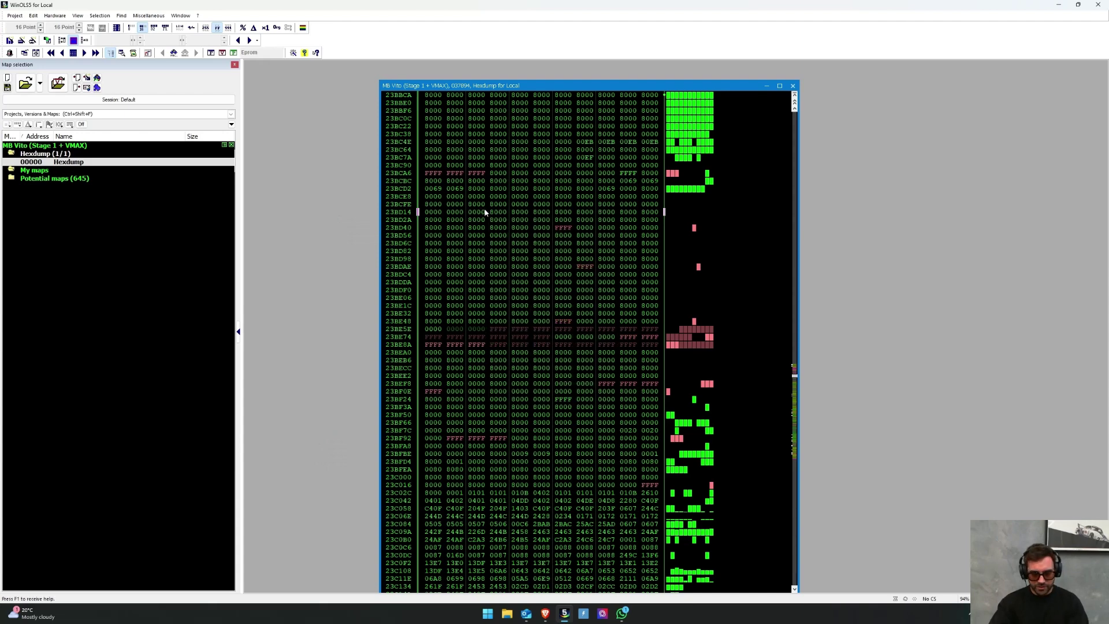
Reopen the difference list and select all of its entries to examine every changed value highlighted in the hexdump.
key("shift+n")
key("ctrl+a")
left_click(281, 248)
key("ctrl+a")
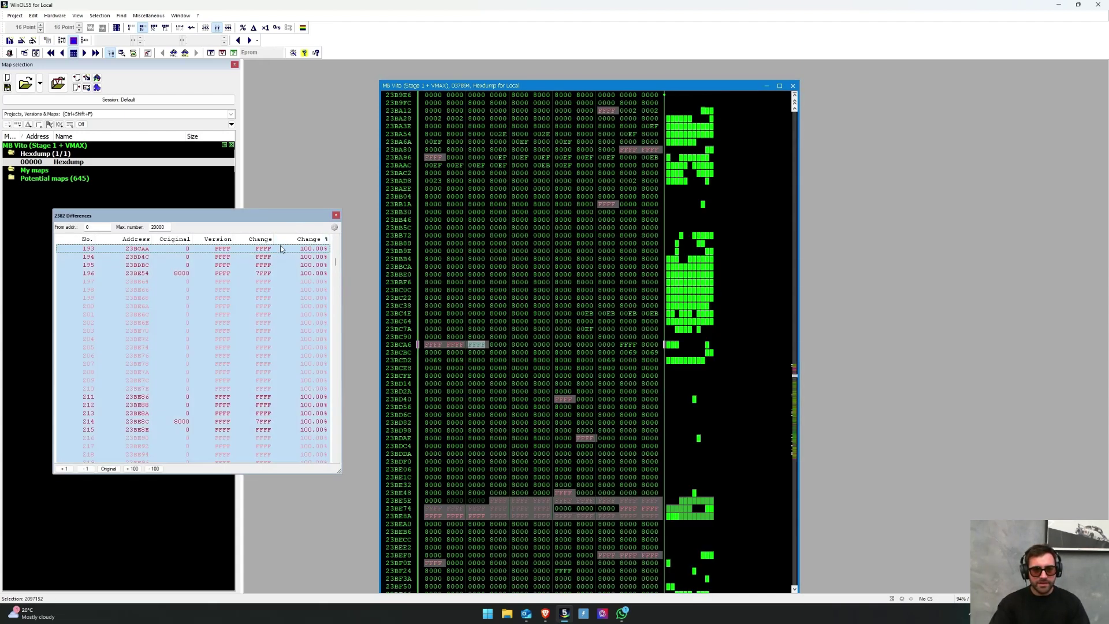
left_click(498, 227)
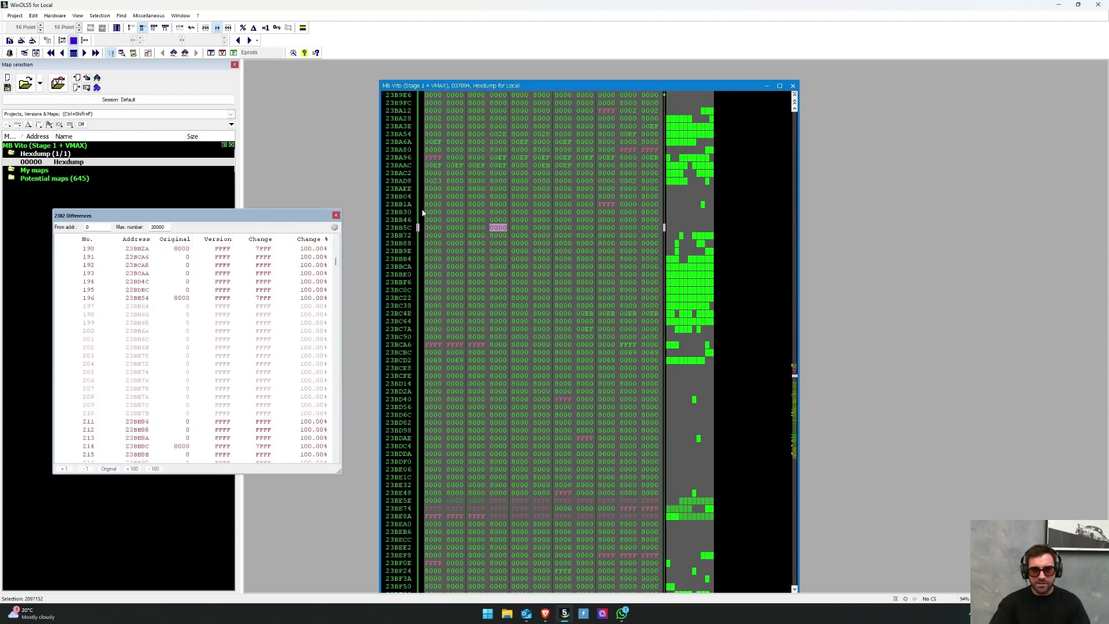
left_click(422, 213)
left_click_drag(258, 215, 284, 188)
left_click(253, 229)
key("ctrl+a")
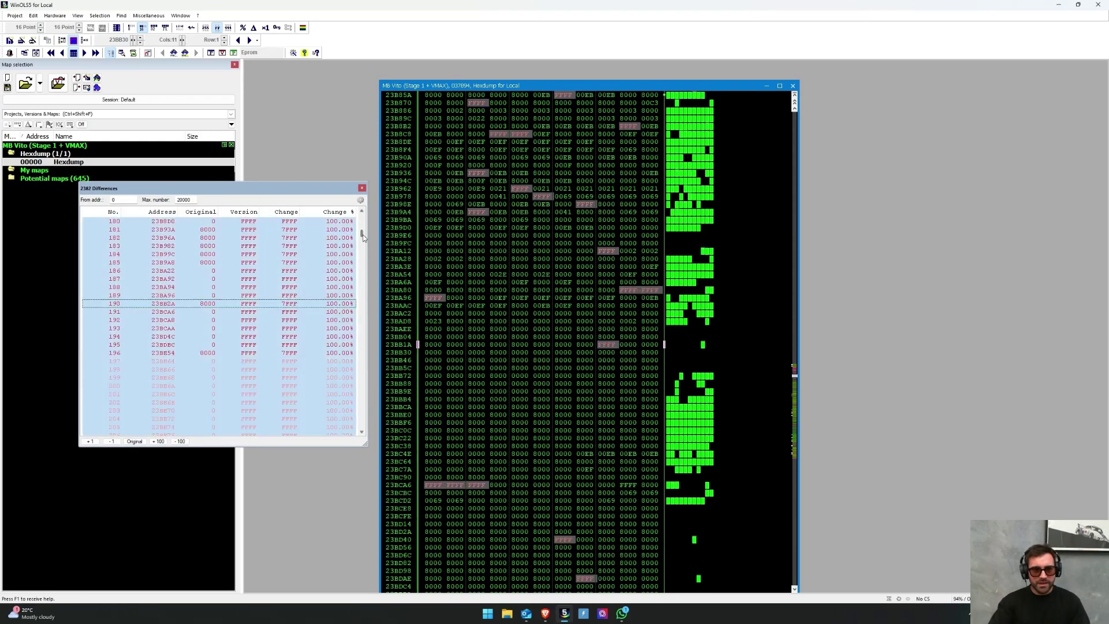
left_click_drag(363, 234, 368, 210)
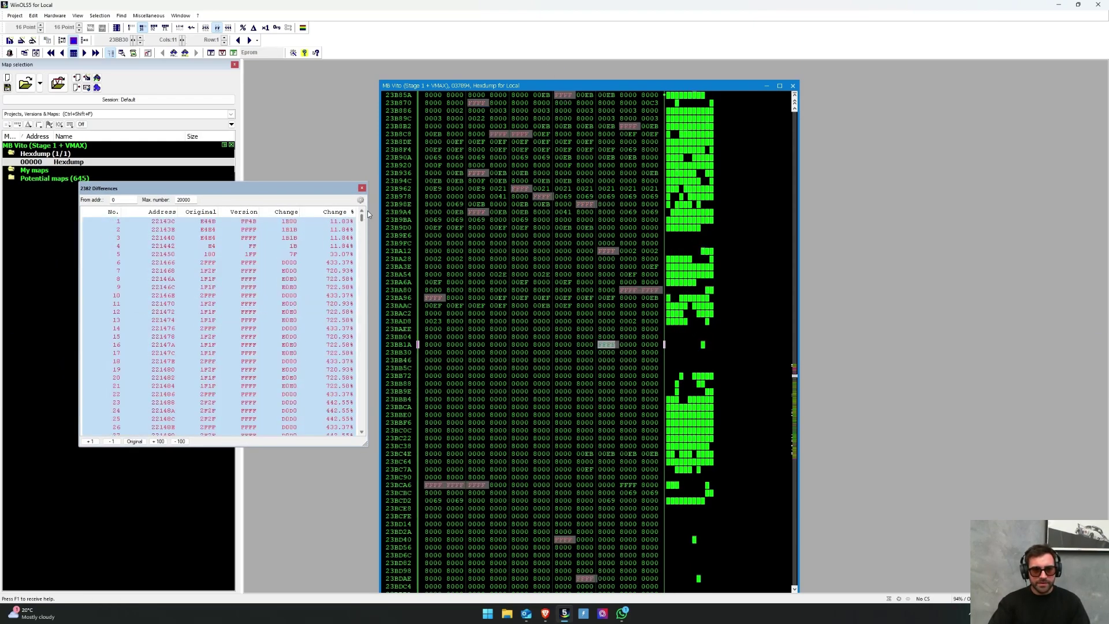
left_click(519, 190)
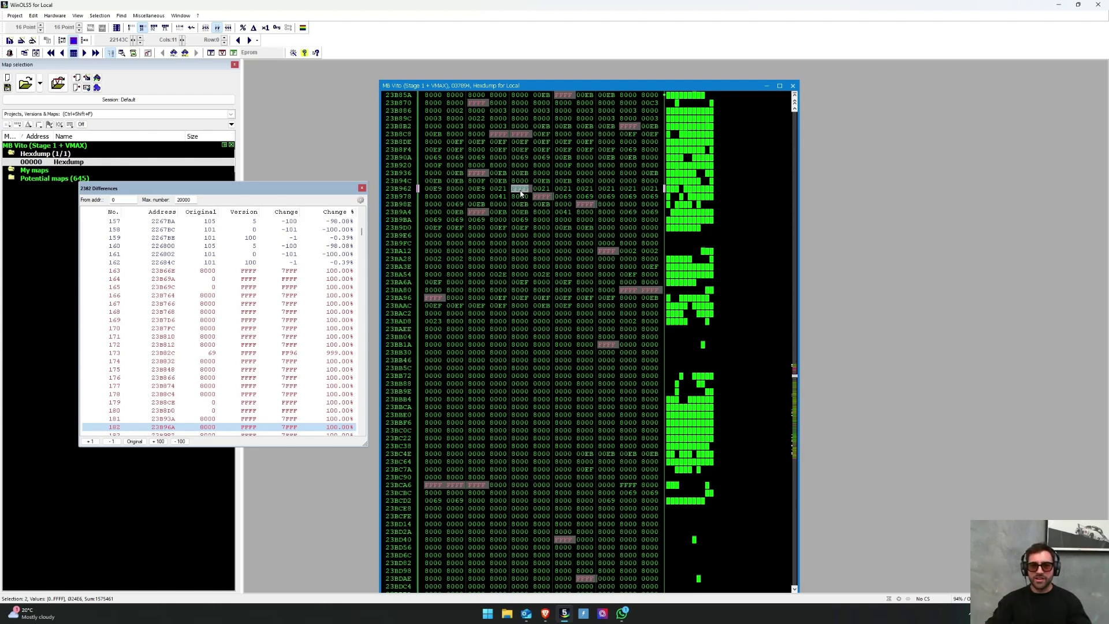
Export the Stage 1 + VMAX project to the Desktop as a binary file, adding the .bin extension to the proposed name.
left_click(527, 206)
key("ctrl+e")
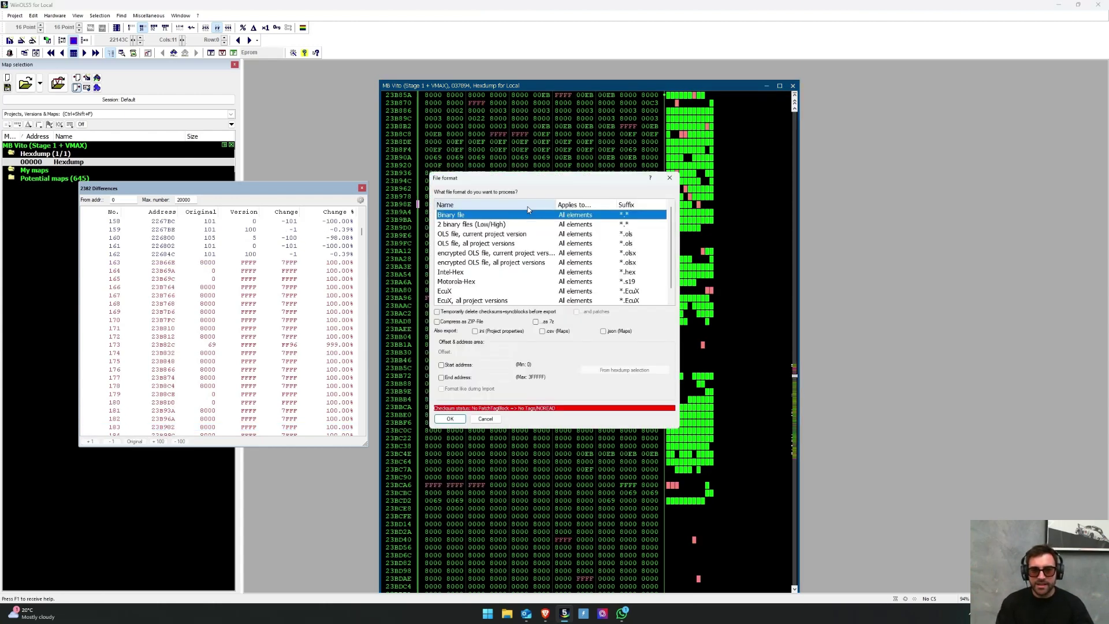
key("Return")
key("Right")
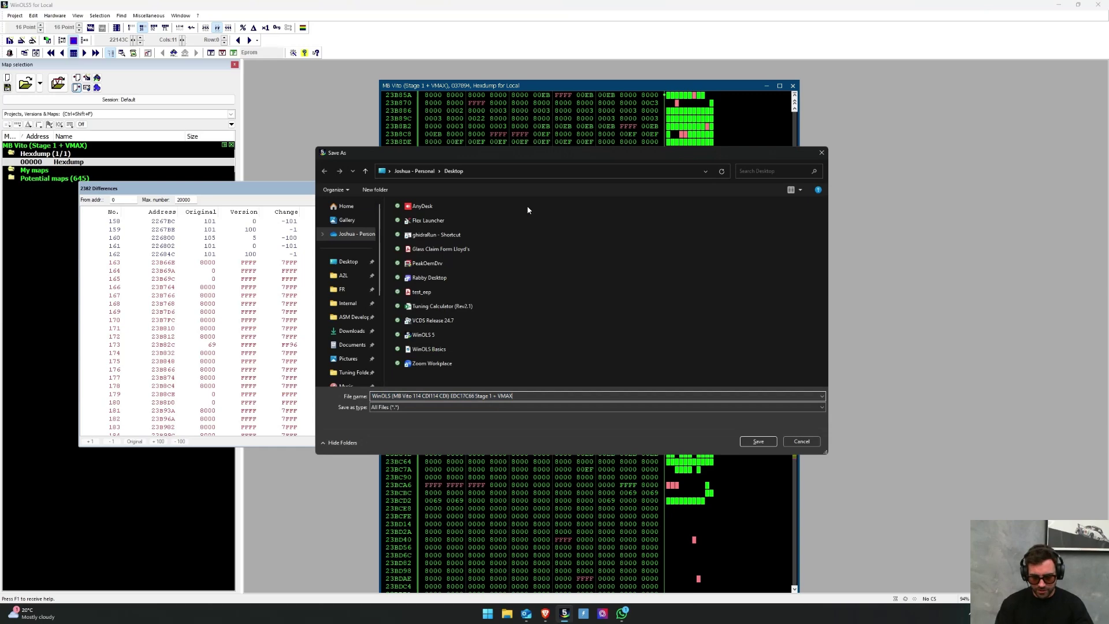
type(".bin")
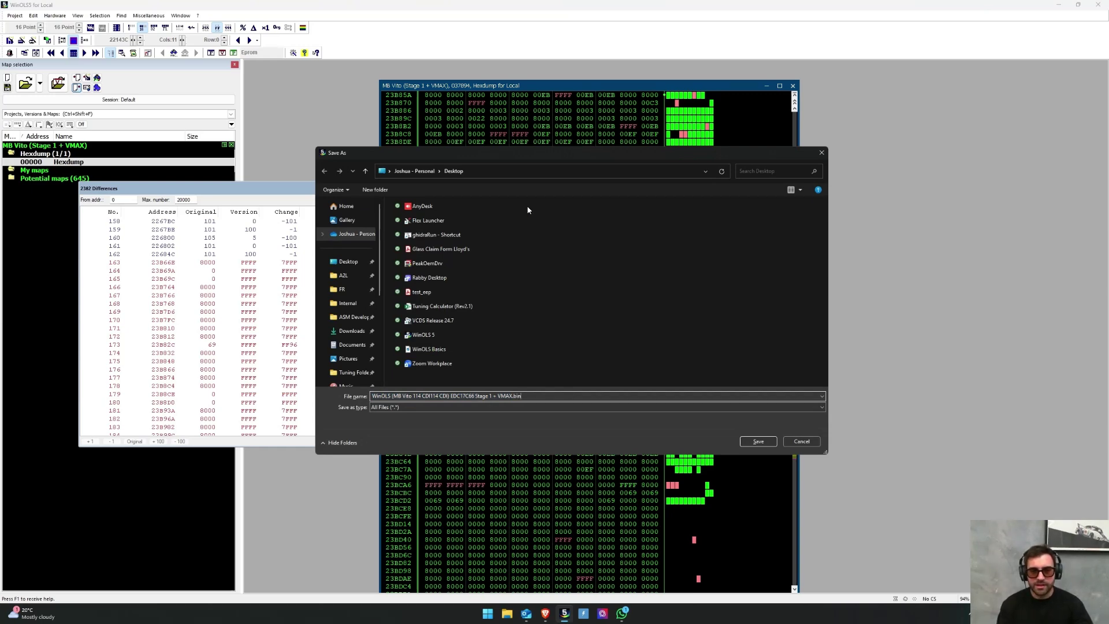
key("Return")
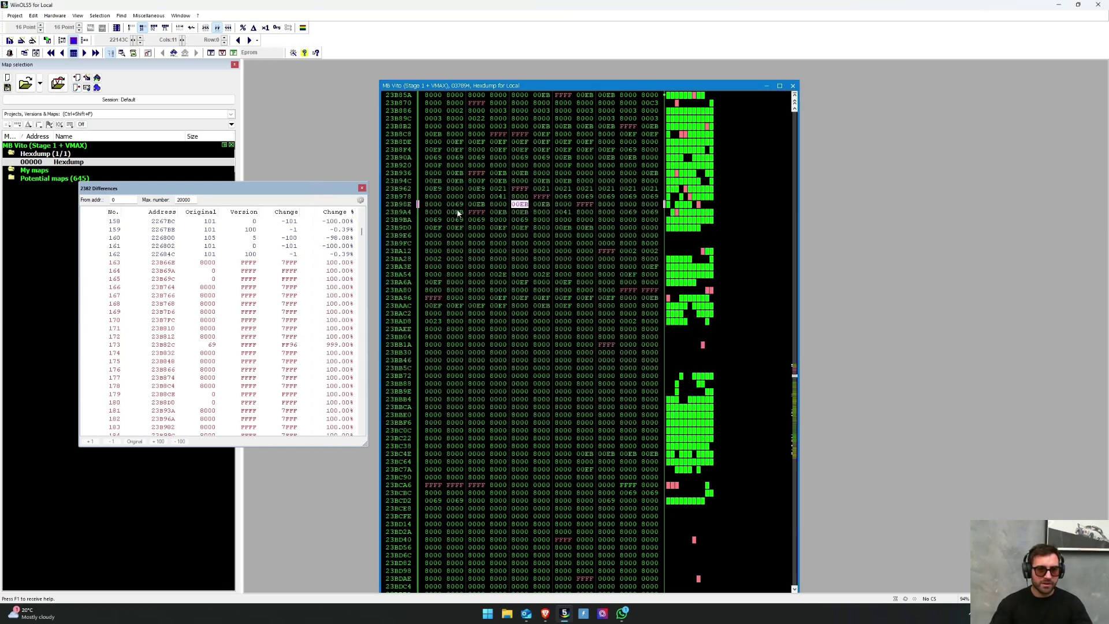
Close the difference list and the exported project, and reopen the recent MB Vito (Stage 1 + Vmax) project.
left_click(362, 187)
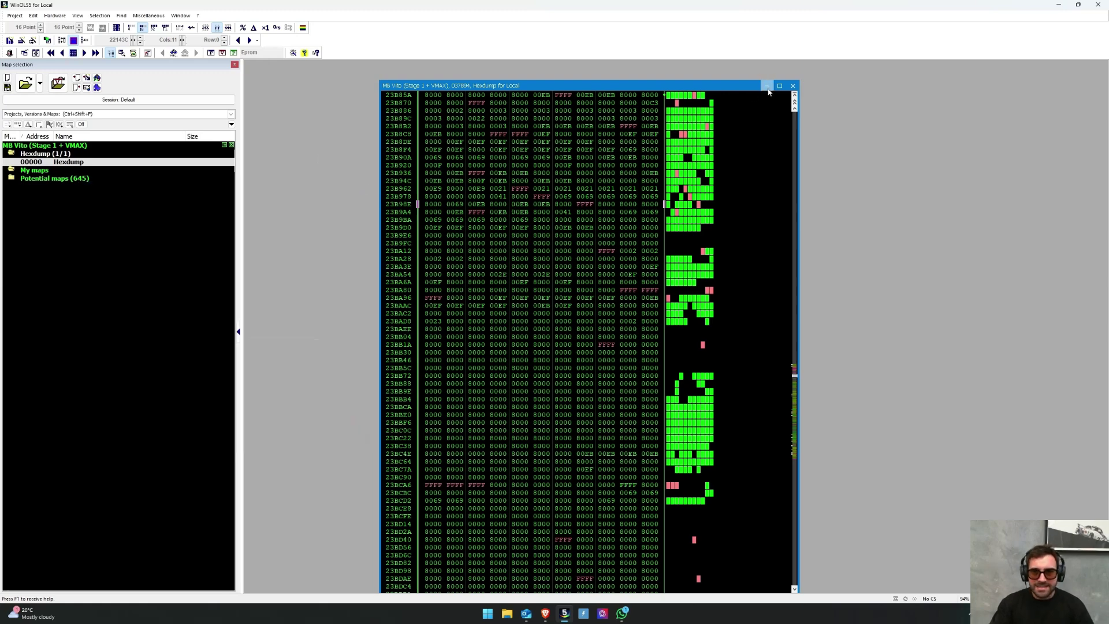
left_click(793, 85)
left_click(14, 16)
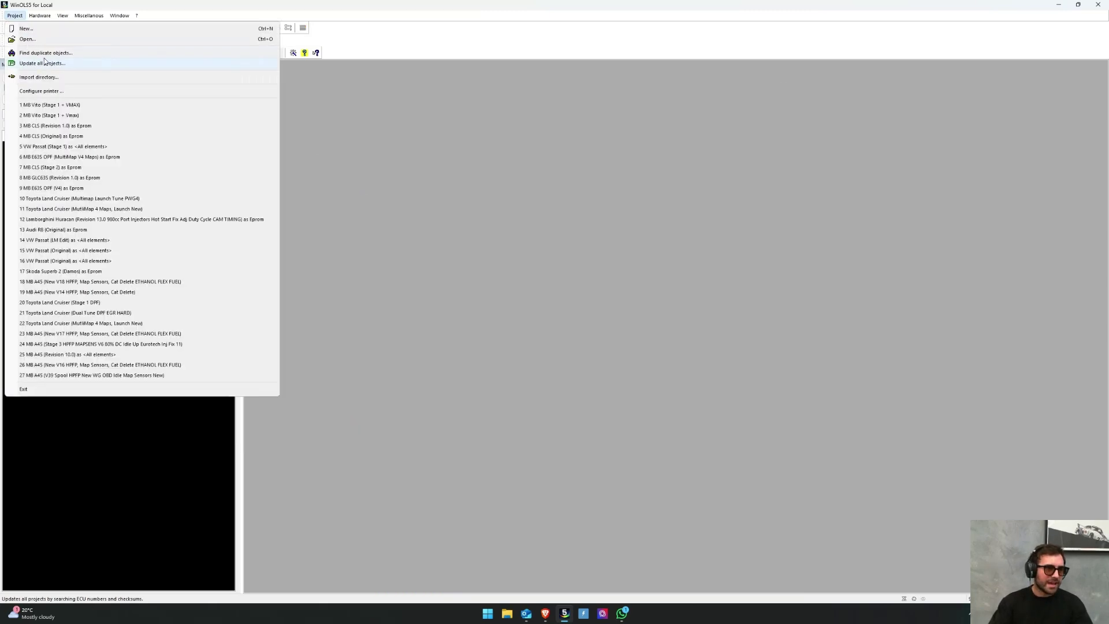
left_click(46, 114)
Filter the project database for EDC17C66 and open the MB Vito 114 CDI Mappack with software number 540848.
left_click(15, 16)
left_click(41, 94)
key("Escape")
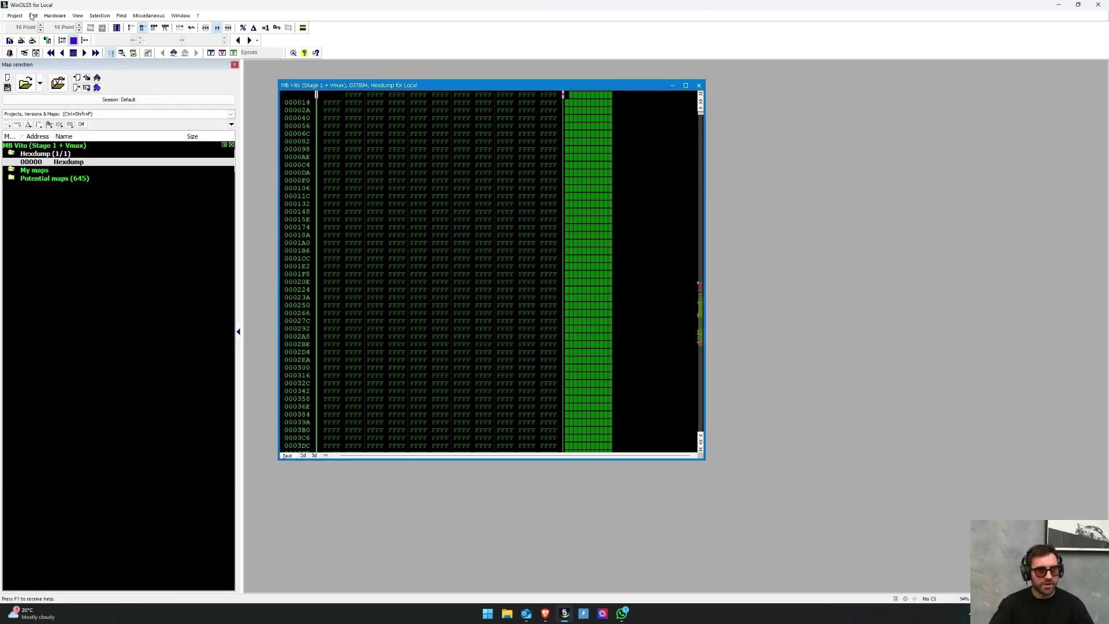
left_click(18, 15)
left_click(39, 39)
left_click(286, 480)
type("EDC17C66")
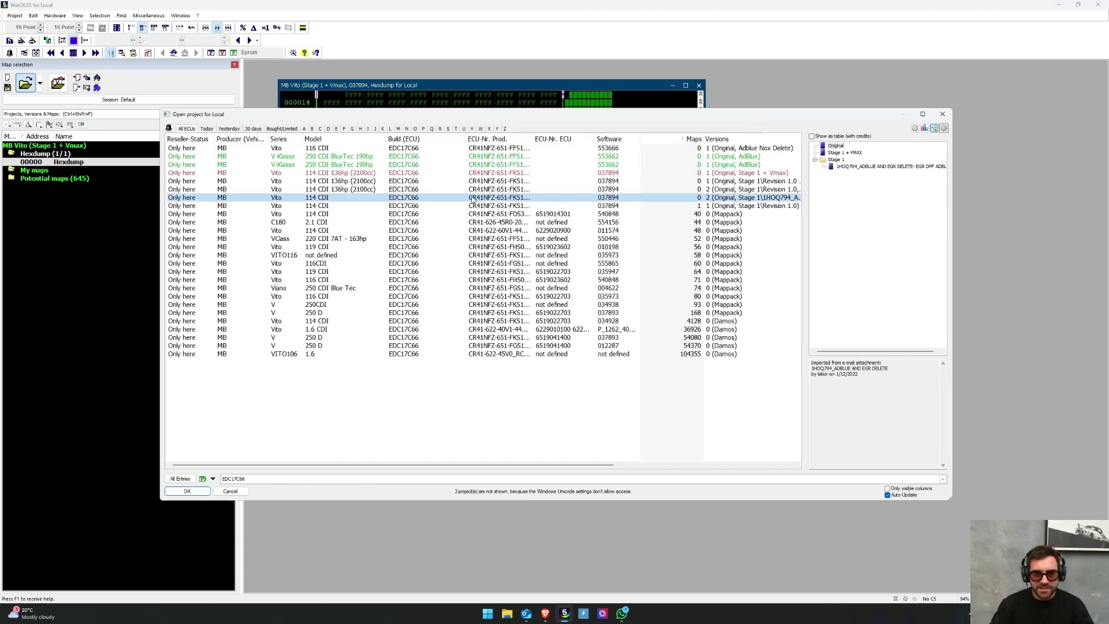
left_click(513, 214)
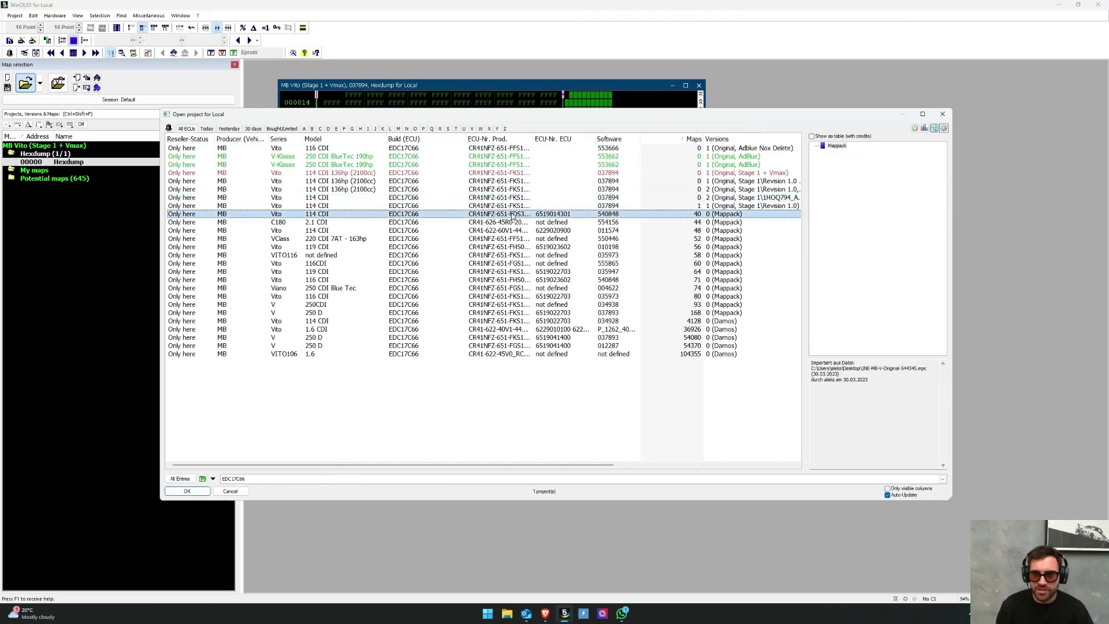
double_click(513, 215)
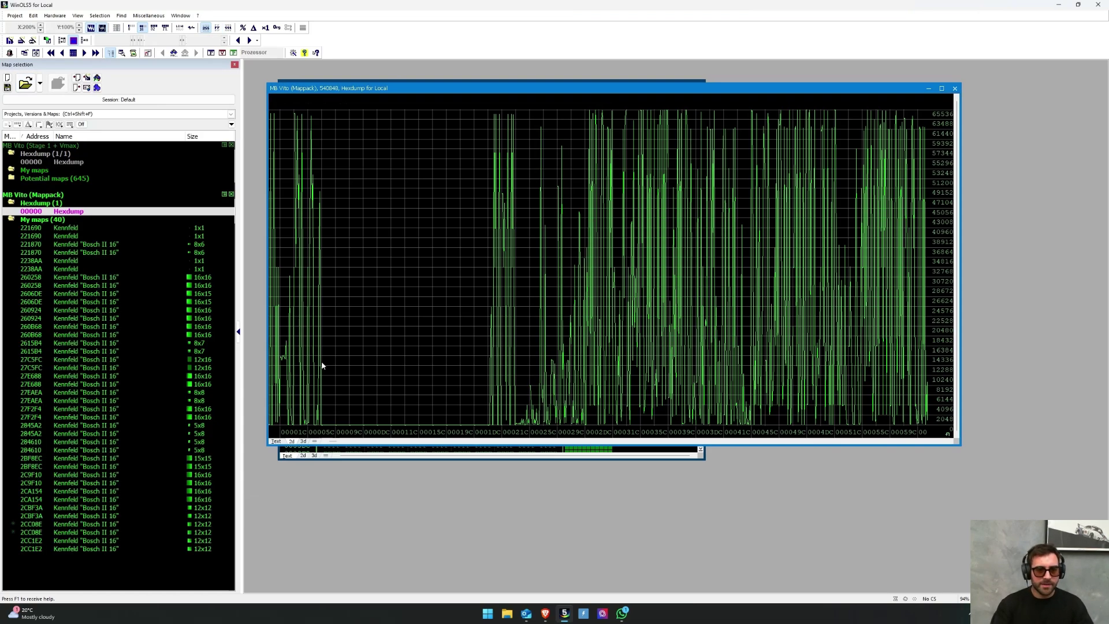
Show the Mappack hexdump as text in hexadecimal values, narrow its window and place it beside the Stage 1 + Vmax hexdump.
left_click(276, 441)
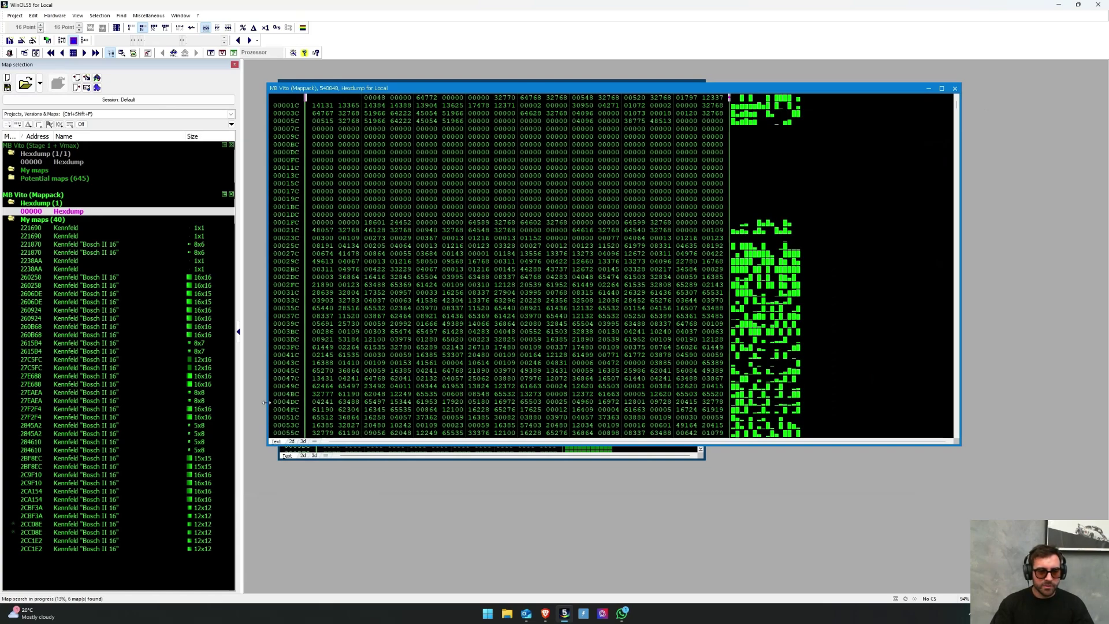
left_click_drag(265, 403, 588, 403)
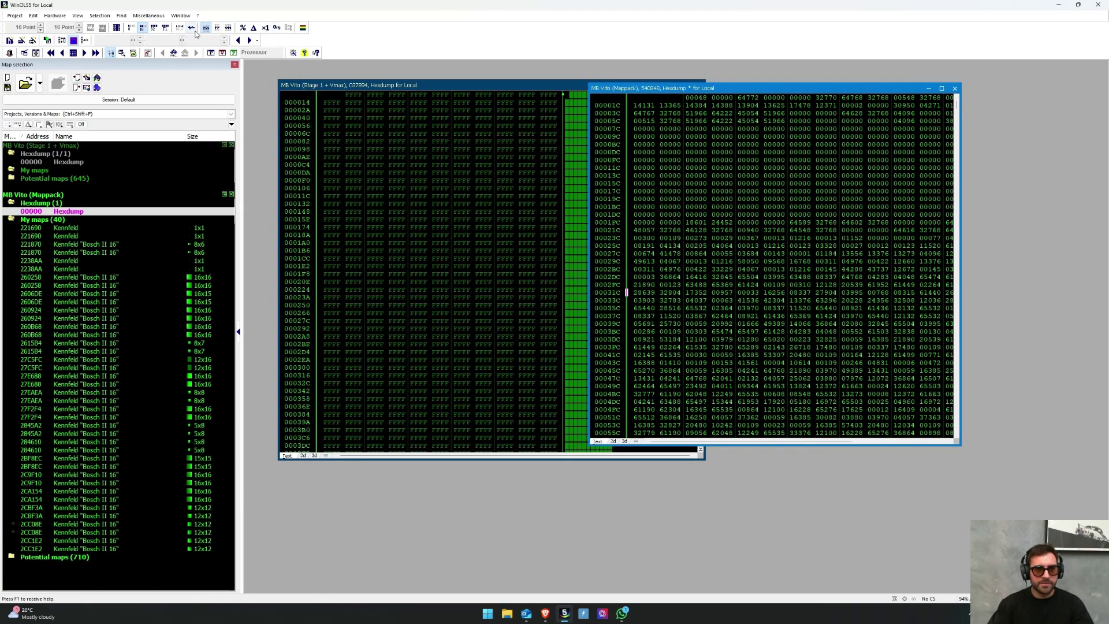
left_click_drag(649, 89, 537, 93)
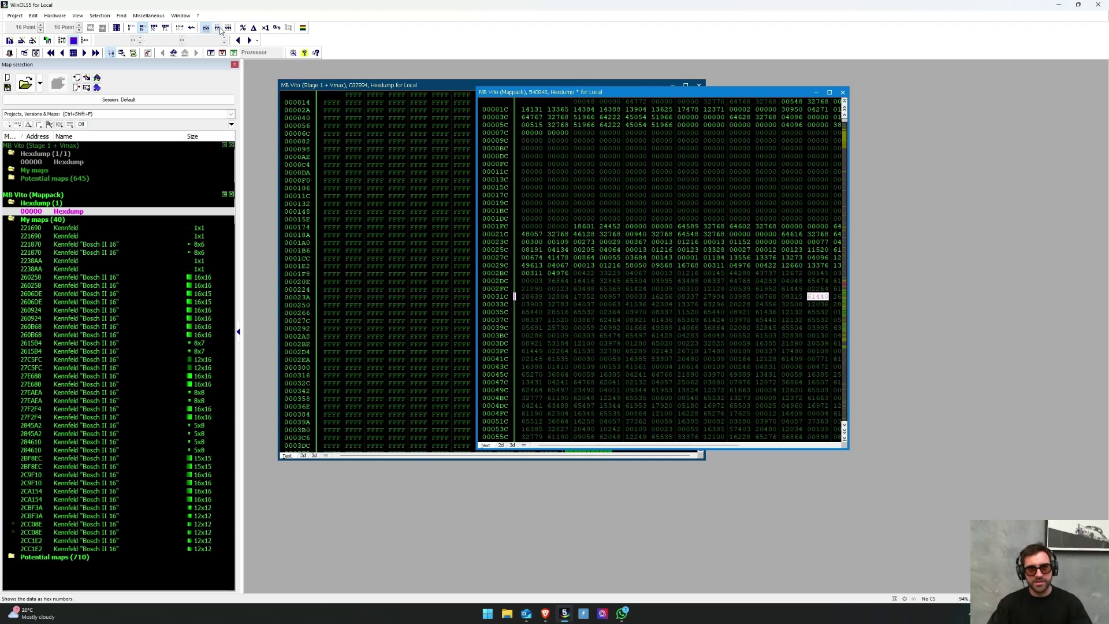
left_click(219, 29)
Connect the Stage 1 + Vmax hexdump with the Mappack project, comparing the Stage 1 + Vmax values with Original.
left_click(330, 136)
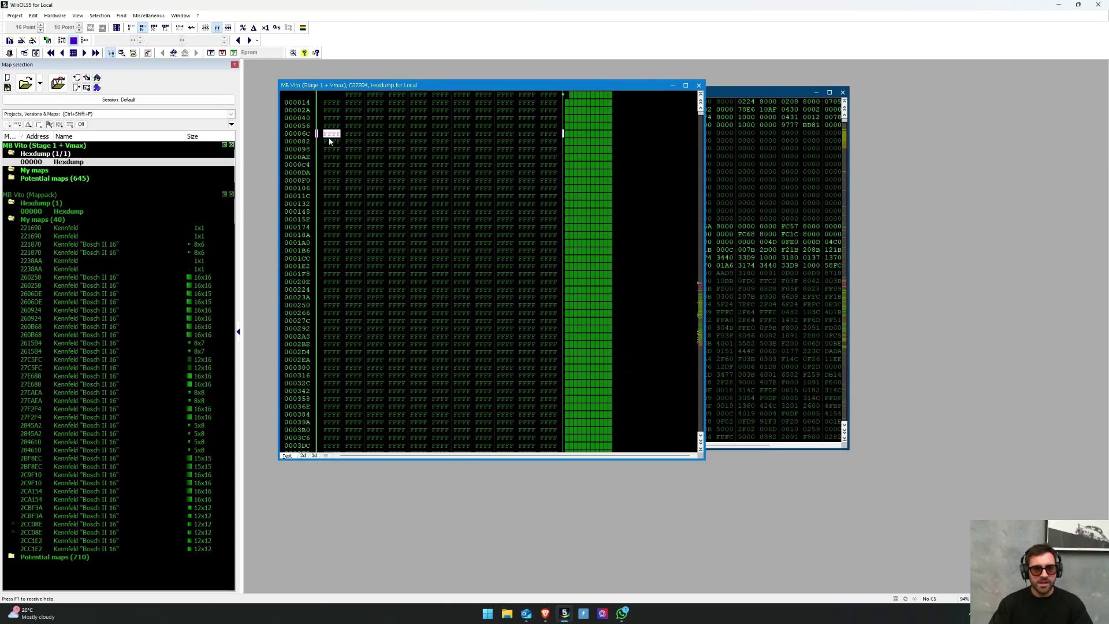
left_click_drag(462, 126, 417, 195)
right_click(419, 195)
key("Escape")
key("w")
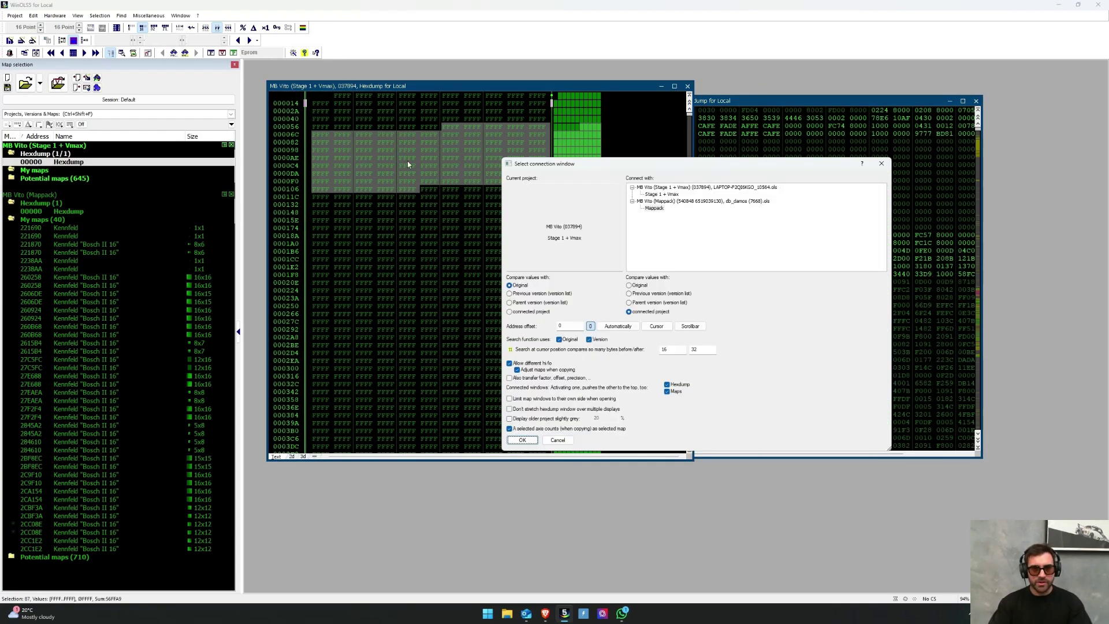
left_click(513, 285)
key("Return")
left_click(414, 208)
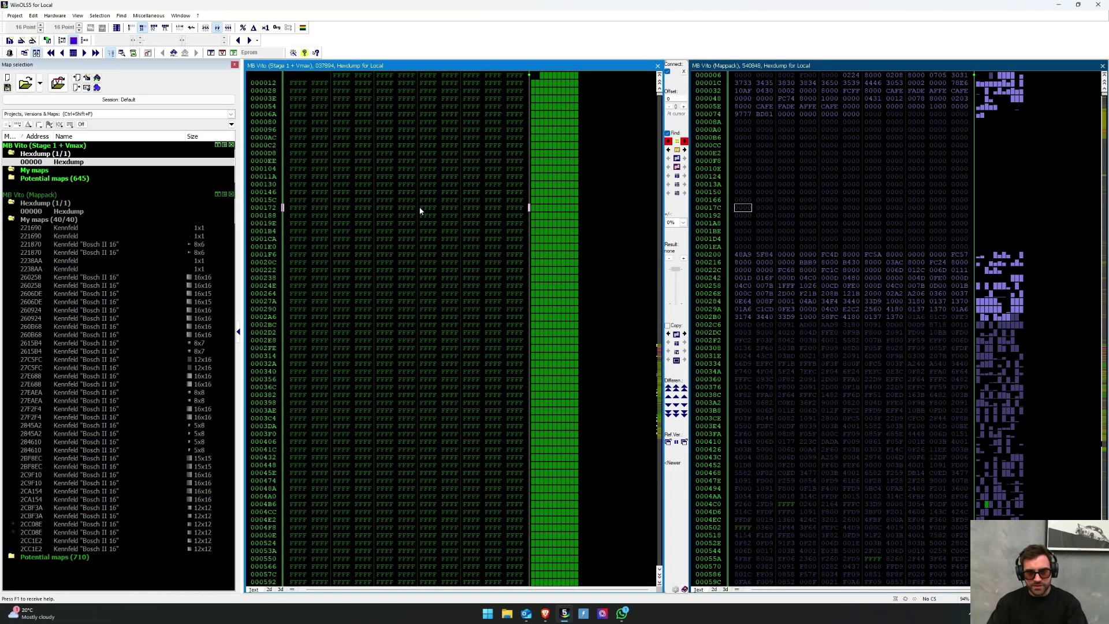
Open the difference list of the Stage 1 + Vmax project and move it clear of the connected hexdumps.
key("shift+n")
left_click(336, 220)
left_click_drag(336, 187, 285, 83)
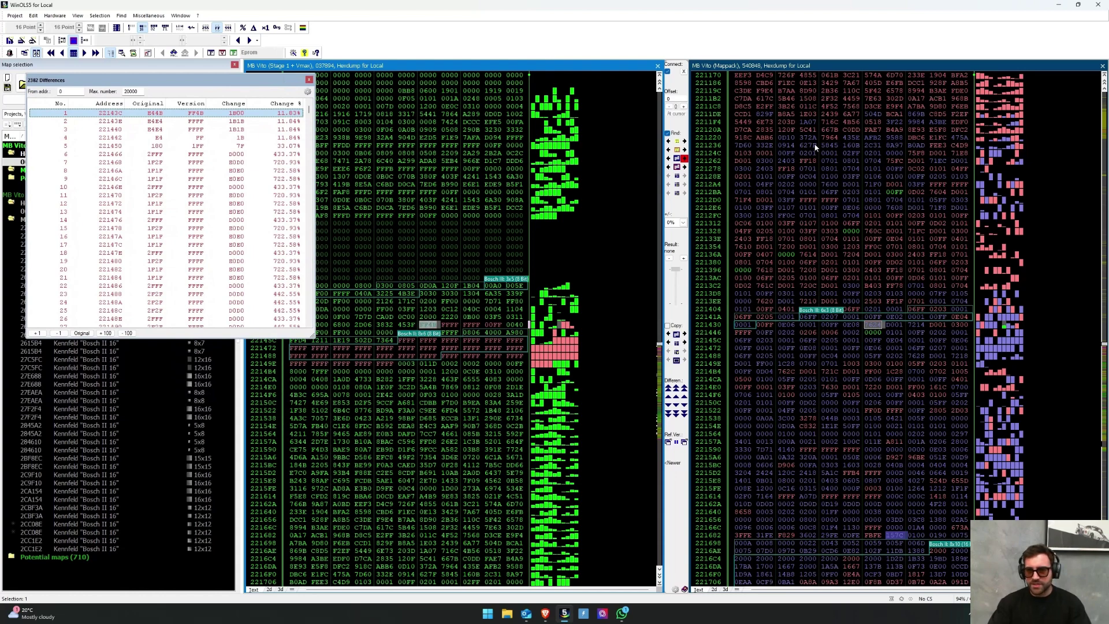
Select the row of unchanged values just before the first changed map and search the Mappack project for the matching place.
right_click(453, 310)
left_click(434, 310)
left_click_drag(407, 309, 488, 310)
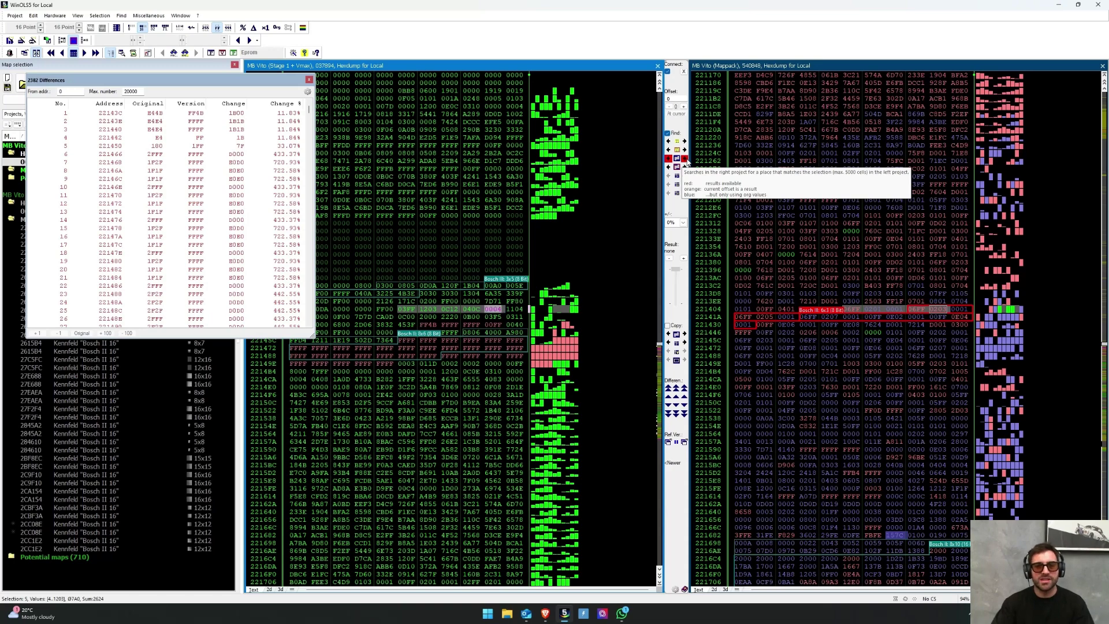
left_click(685, 159)
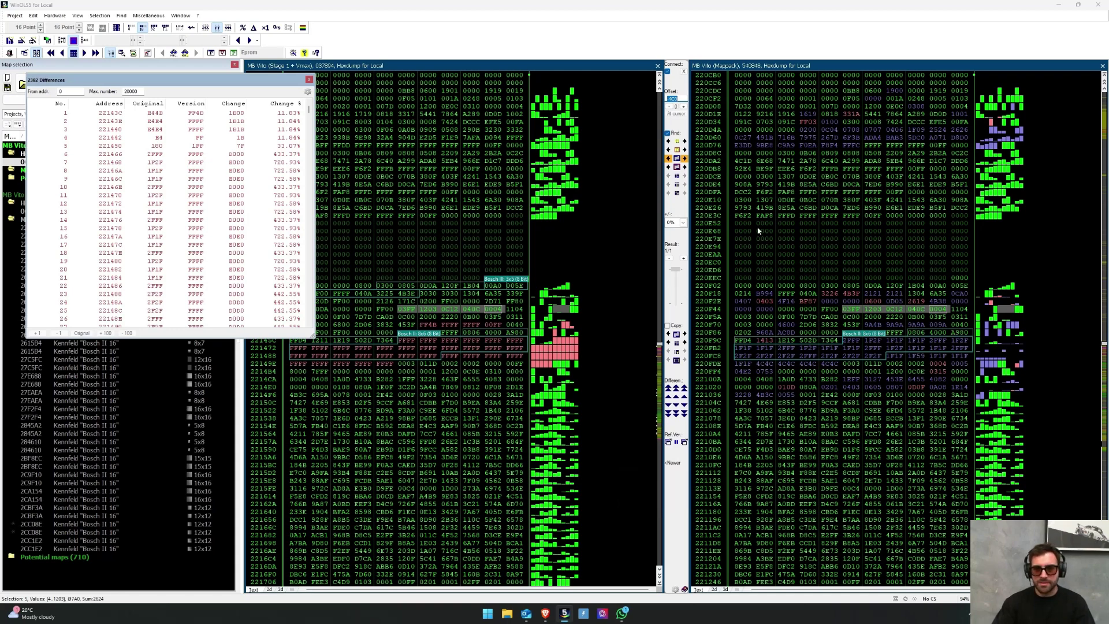
Examine the aligned Mappack hexdump by selecting values in the area above the matched maps.
right_click(813, 129)
left_click_drag(812, 129, 879, 153)
right_click(894, 199)
left_click(823, 126)
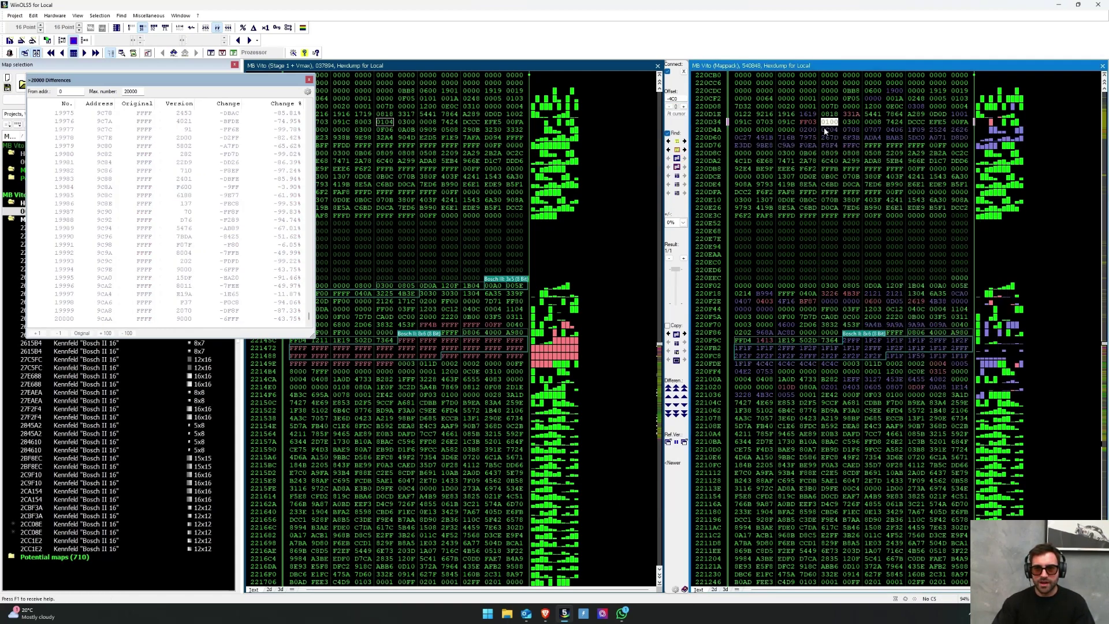
Select differences 1 to 38, covering the first changed block, in the Stage 1 + Vmax difference list.
left_click(428, 325)
left_click(285, 114)
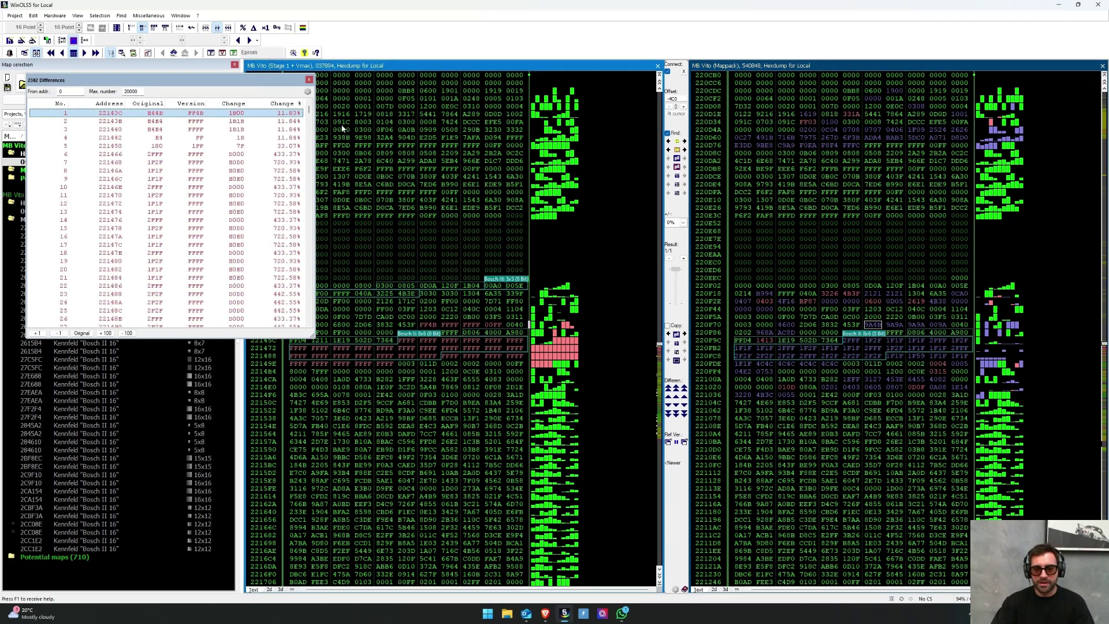
left_click(272, 113)
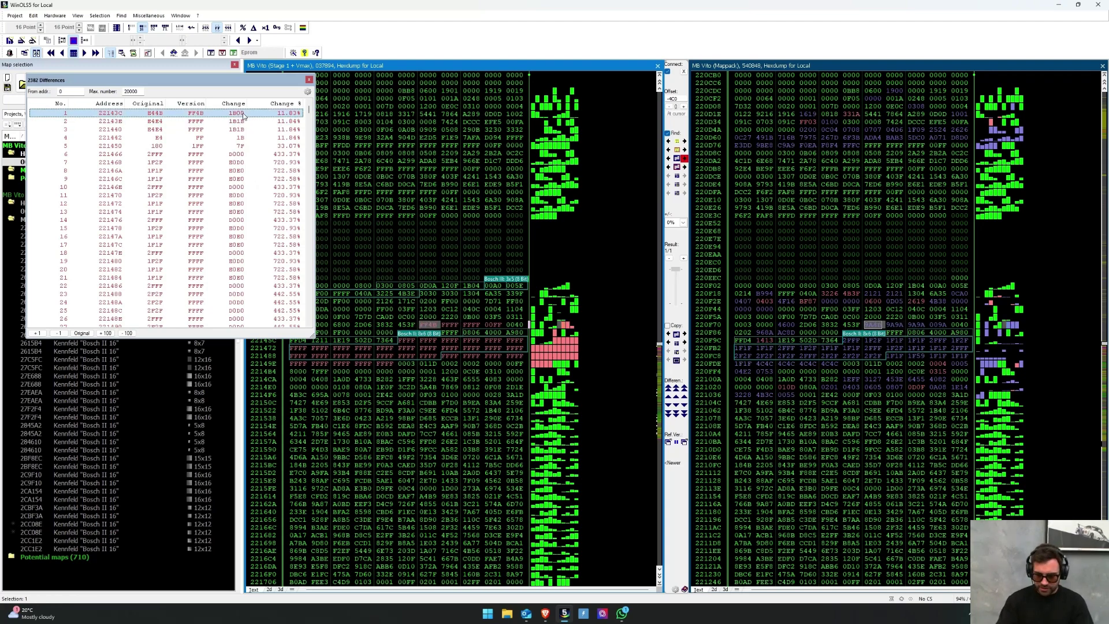
key("shift+Down")
key("shift+Down")
key("shift+Down")
key("shift+Down")
key("shift+Down")
key("shift+Down")
key("shift+Down")
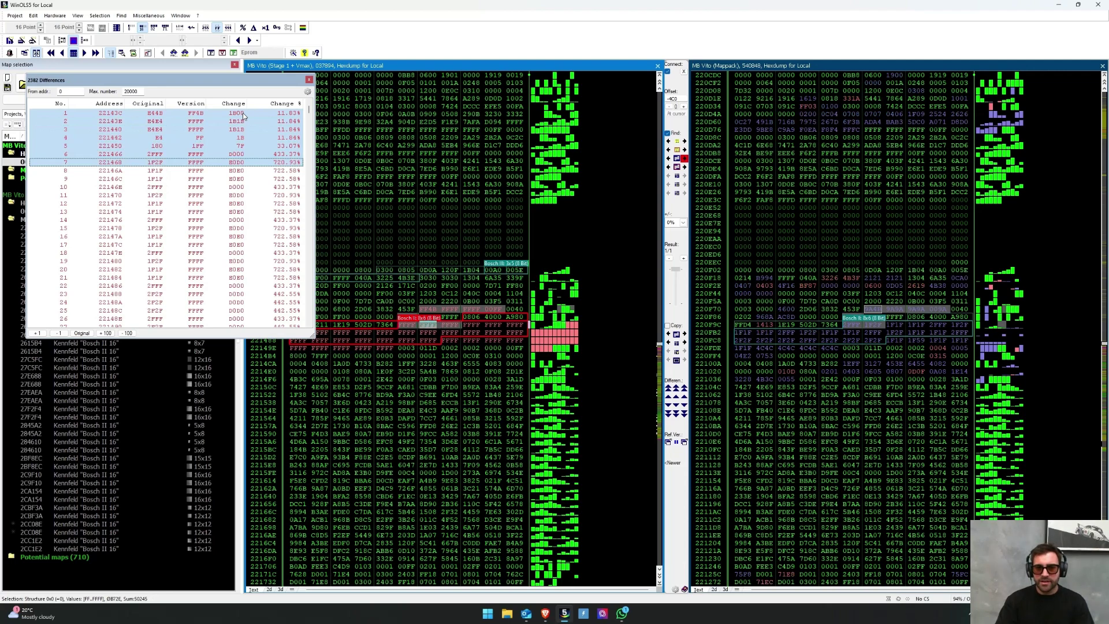
key("shift+Down")
key("shift+Down")
key("shift+Down")
key("shift+Down")
key("shift+Down")
key("shift+Down")
key("shift+Down")
key("shift+Down")
key("shift+Down")
key("shift+Down")
key("shift+Down")
key("shift+Down")
key("shift+Down")
key("shift+Down")
key("shift+Down")
key("shift+Down")
key("shift+Down")
key("shift+Down")
key("shift+Down")
key("shift+Down")
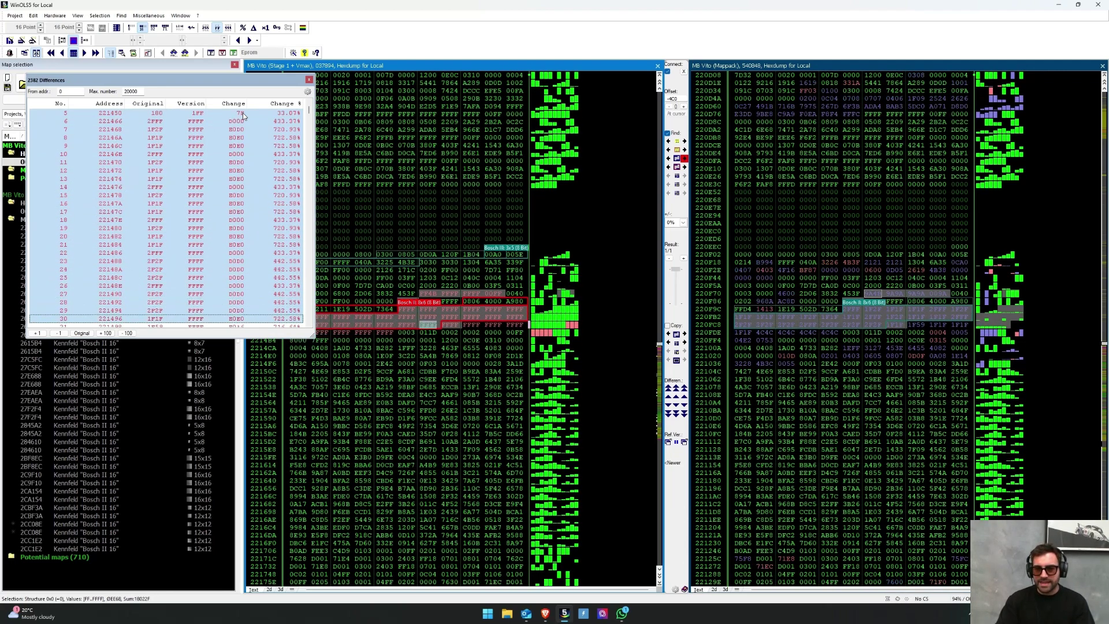
key("shift+Down")
key("shift+Down")
key("shift+Down")
key("shift+Down")
key("shift+Down")
key("shift+Down")
key("shift+Down")
key("shift+Down")
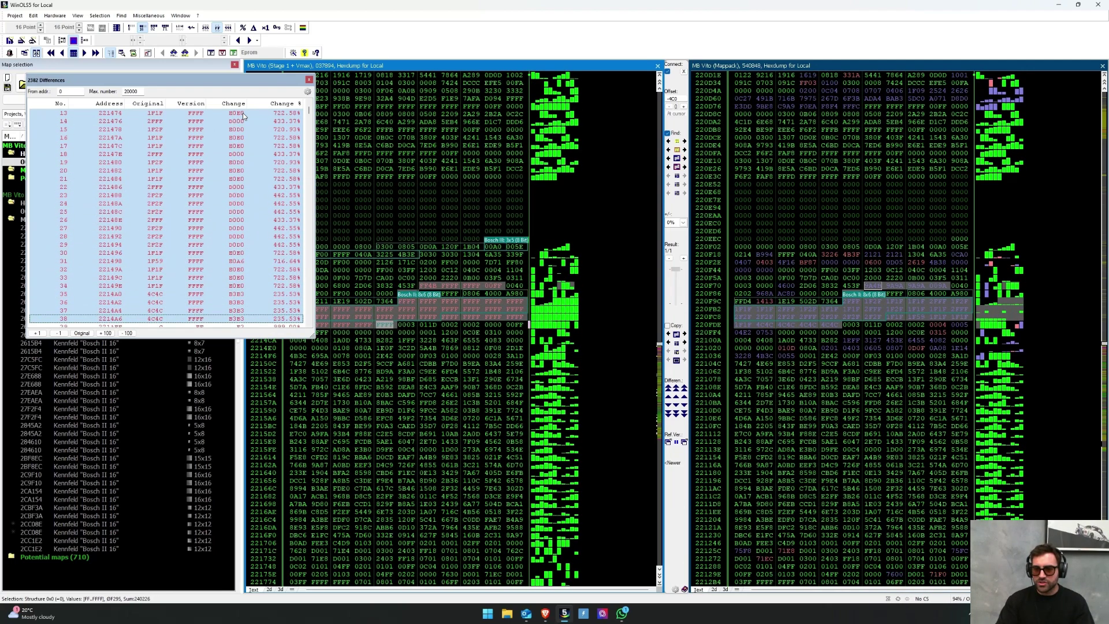
key("shift+Down")
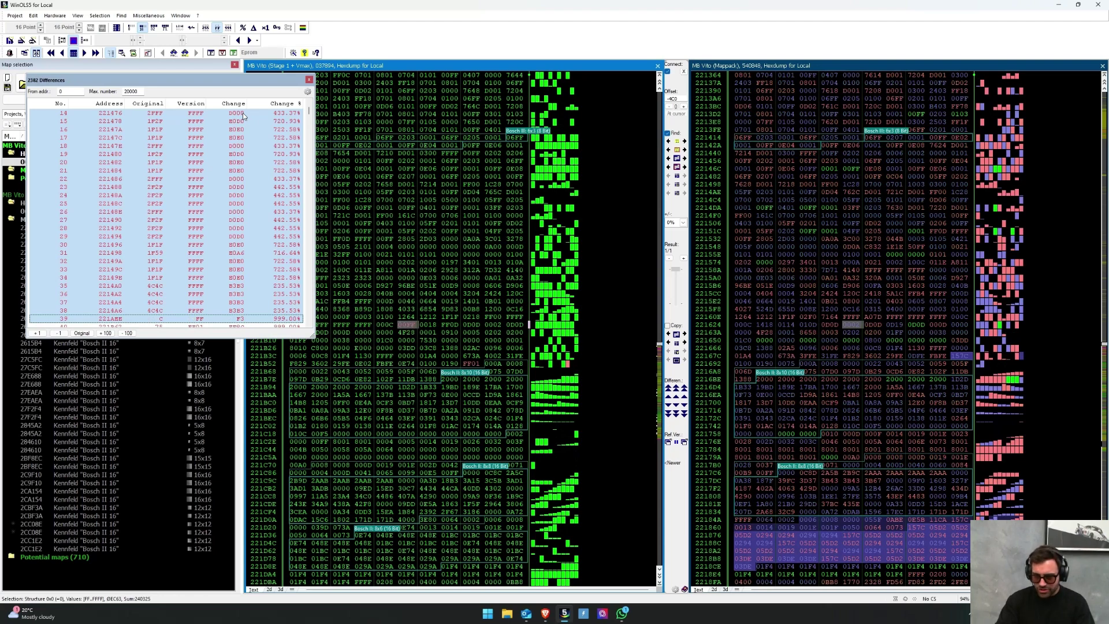
key("shift+Up")
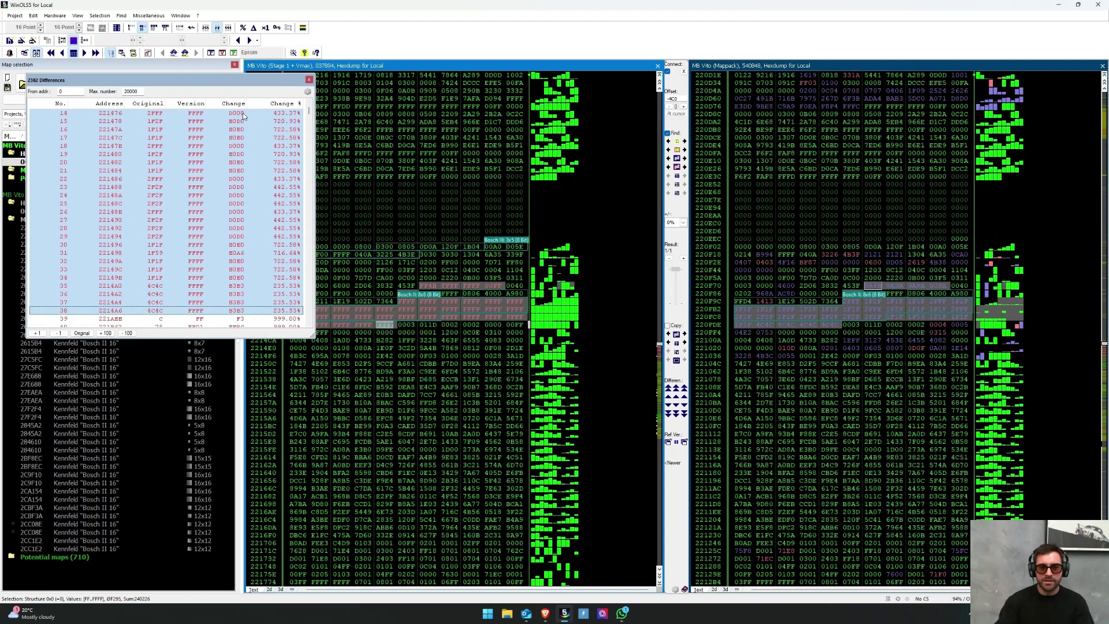
Transfer the Stage 1 + Vmax values of the selected first changed block into the matching block of the Mappack hexdump.
left_click(872, 319)
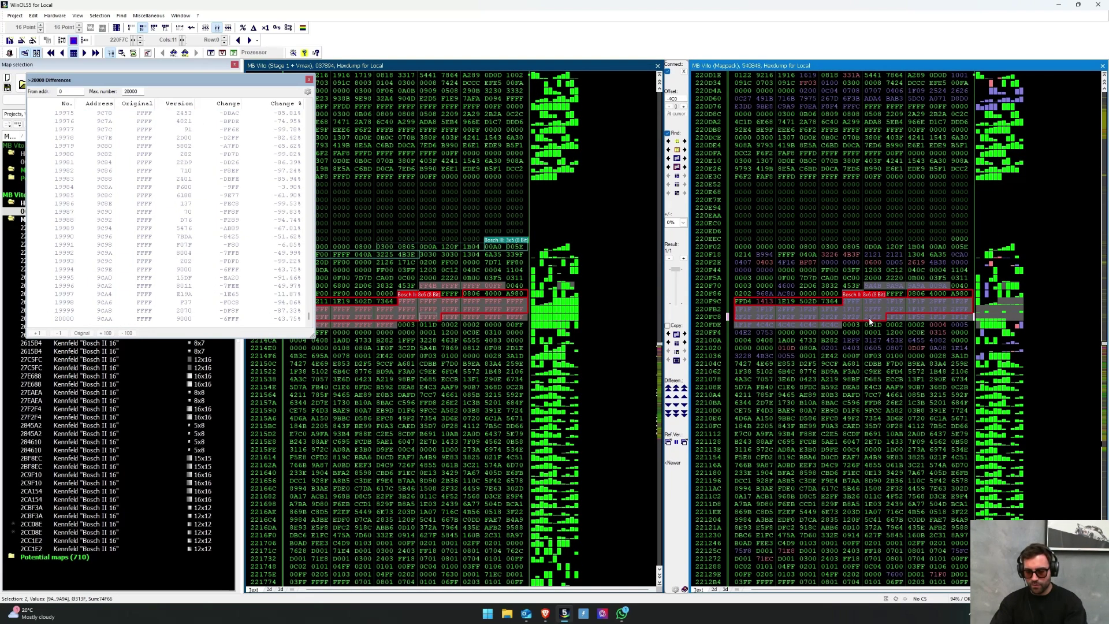
key("F11")
left_click(385, 340)
left_click(270, 318)
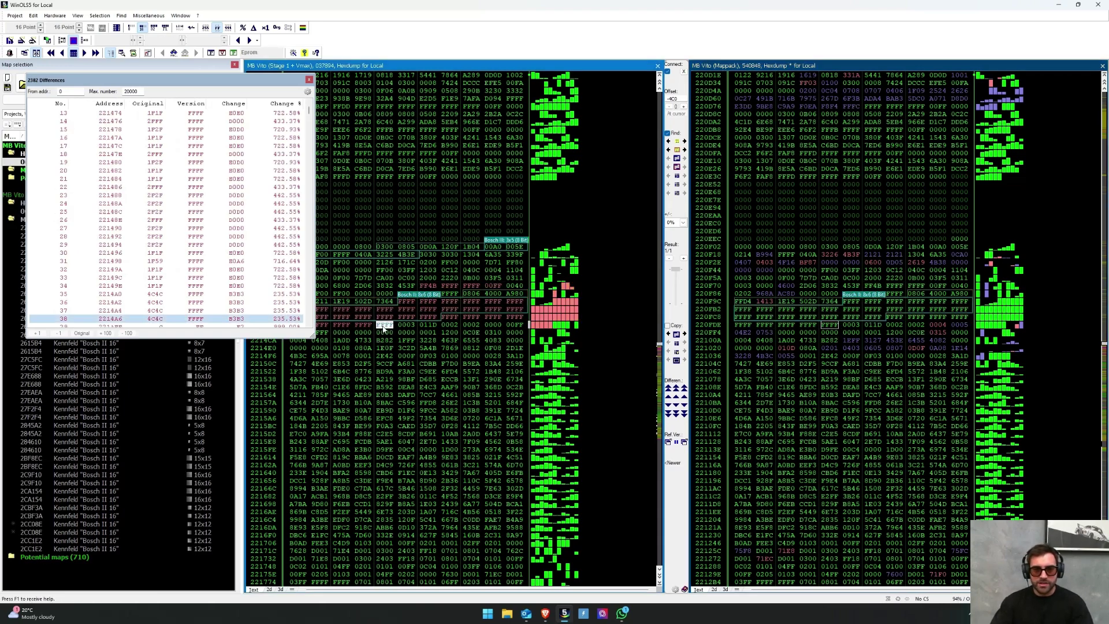
Go to difference 39 at address 221AEE and search the Mappack for the unchanged values just before it.
scroll(270, 295, "down", 1)
scroll(249, 272, "down", 2)
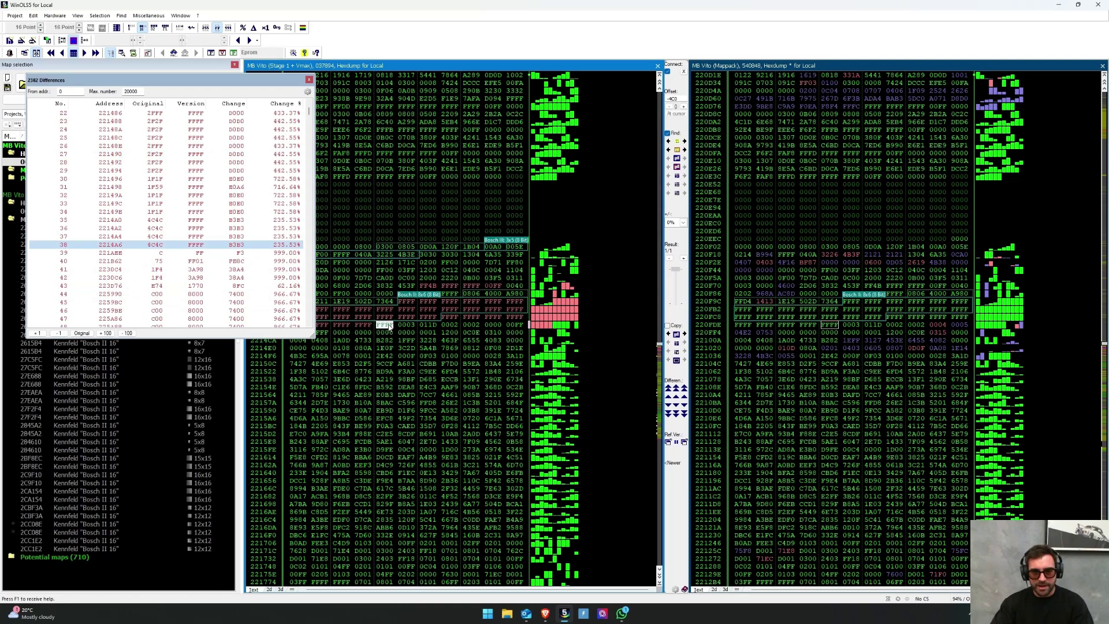
scroll(250, 297, "up", 3)
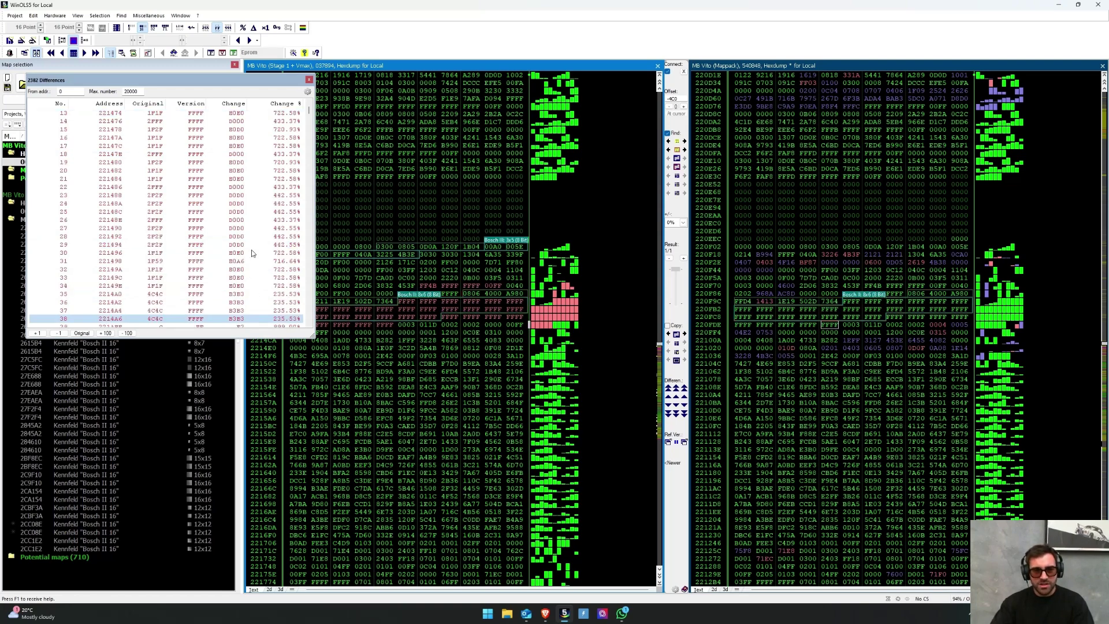
scroll(250, 254, "down", 2)
left_click(263, 278)
left_click_drag(420, 325, 505, 324)
right_click(445, 315)
left_click_drag(422, 317, 493, 316)
left_click(684, 167)
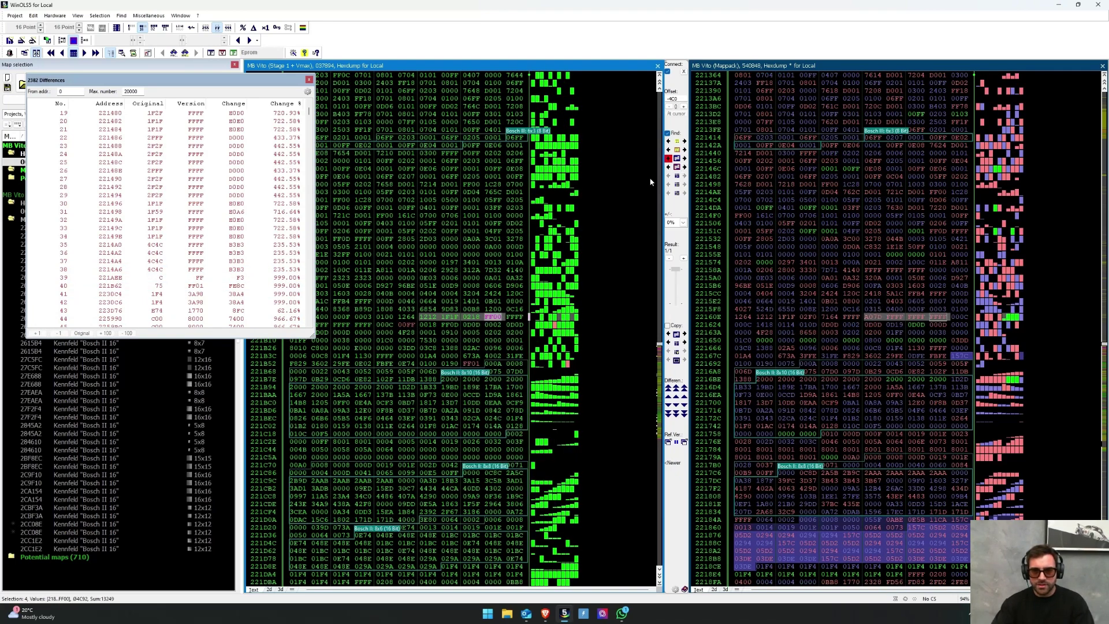
left_click(398, 325, "shift")
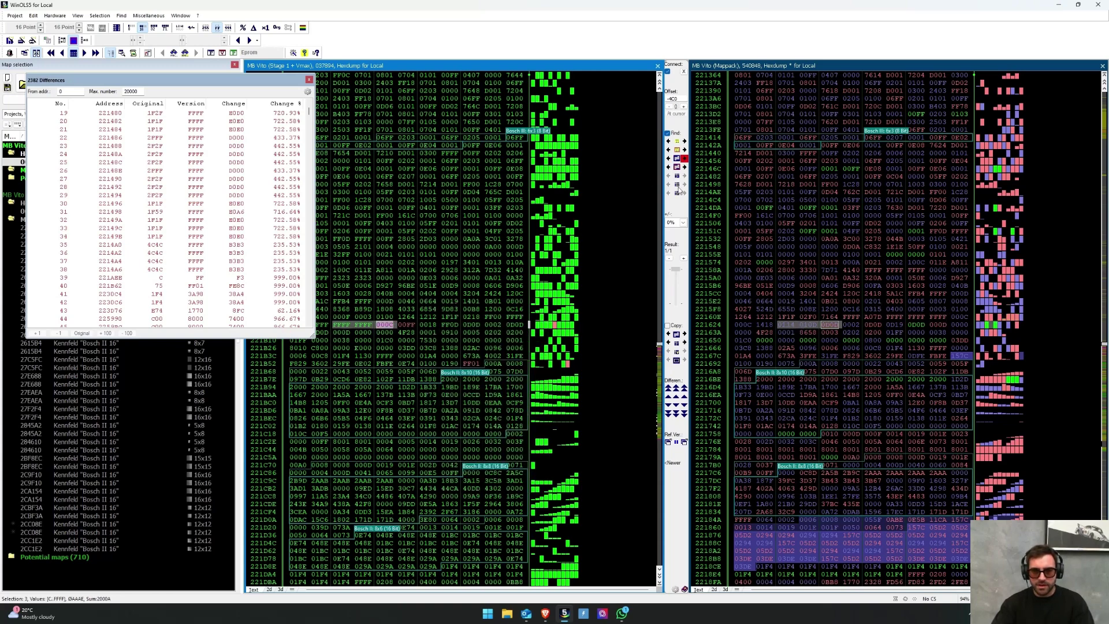
left_click(684, 158)
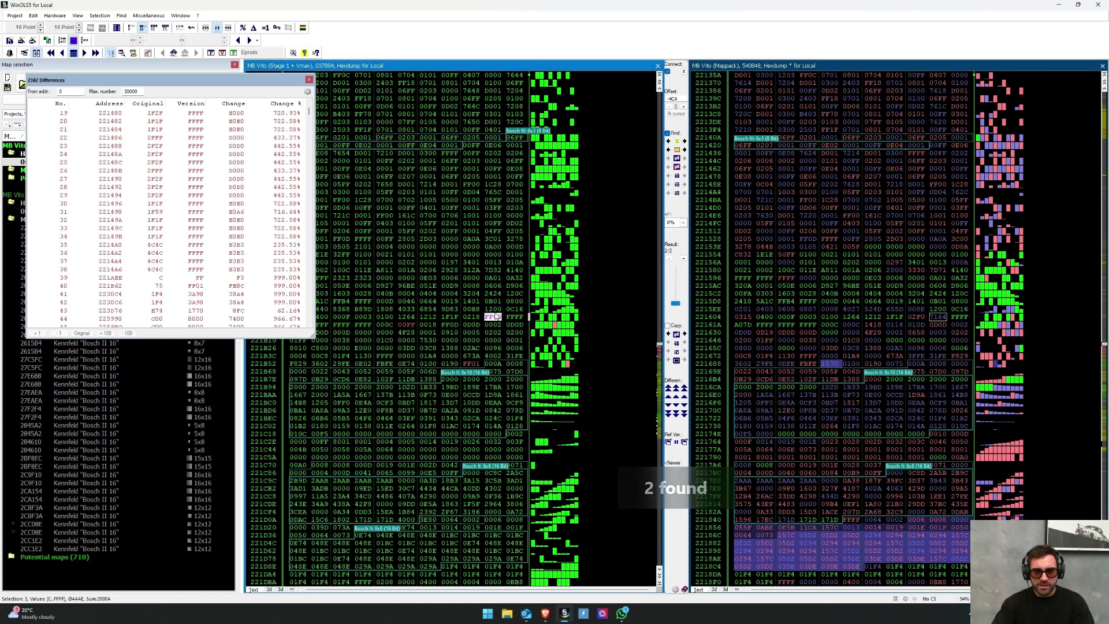
Compare the changed value at address 221AEE with its counterpart in the Mappack hexdump.
left_click(406, 325)
left_click(407, 327)
left_click(852, 326)
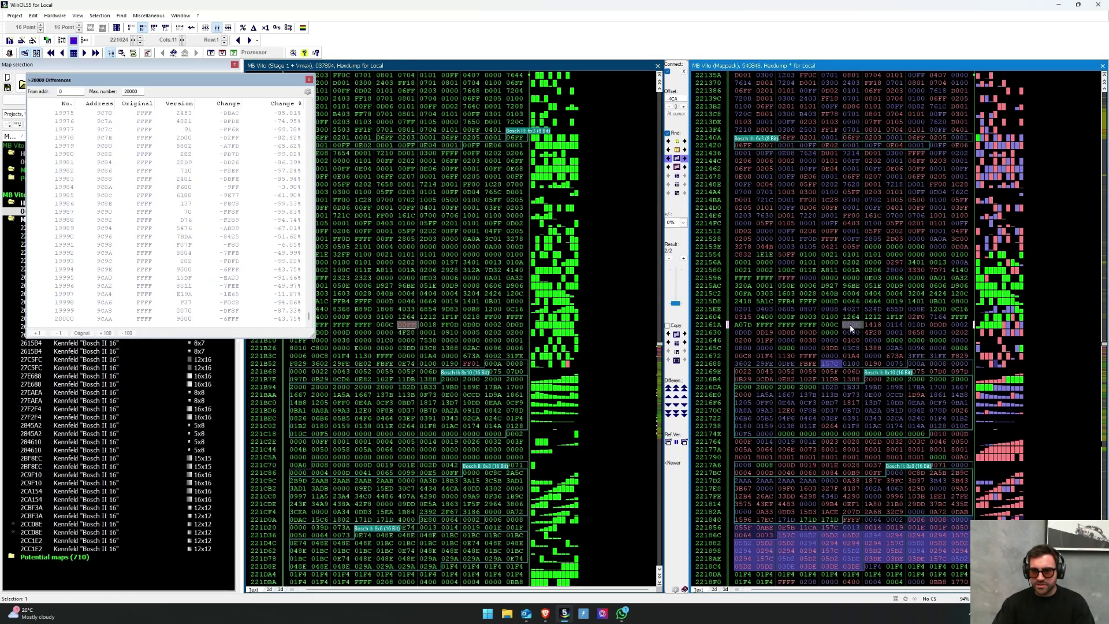
left_click(414, 327)
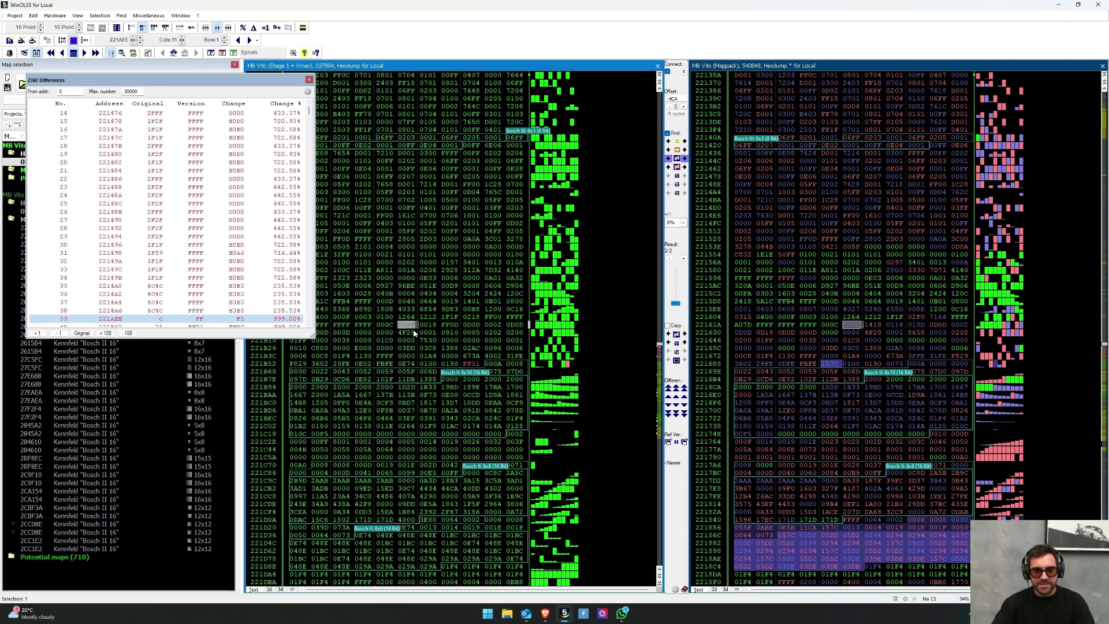
mouse_move(414, 327)
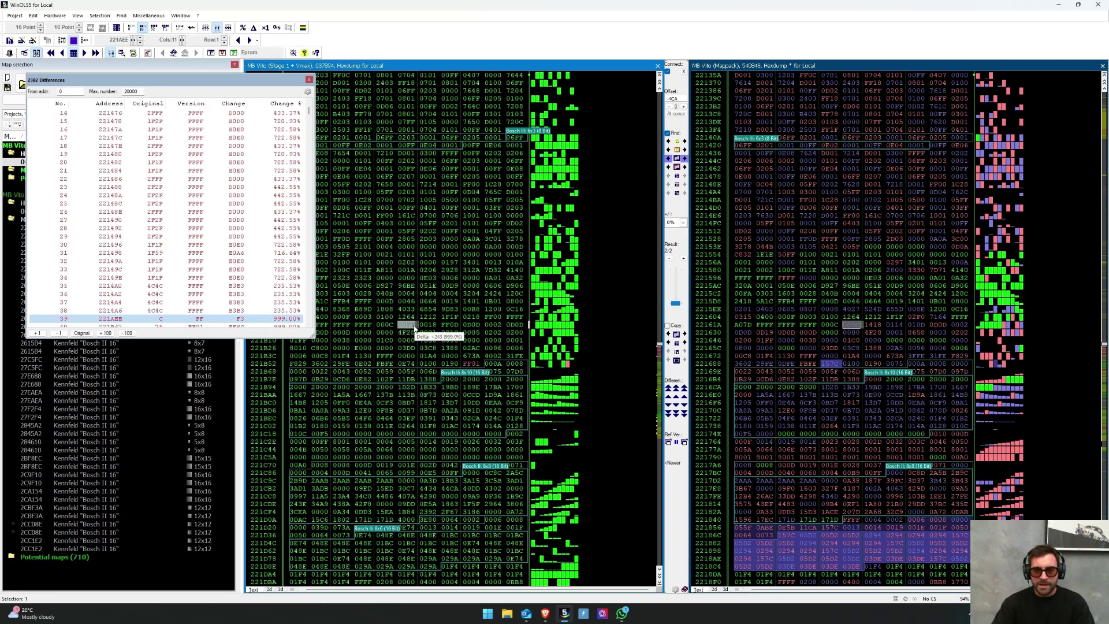
left_click(858, 326)
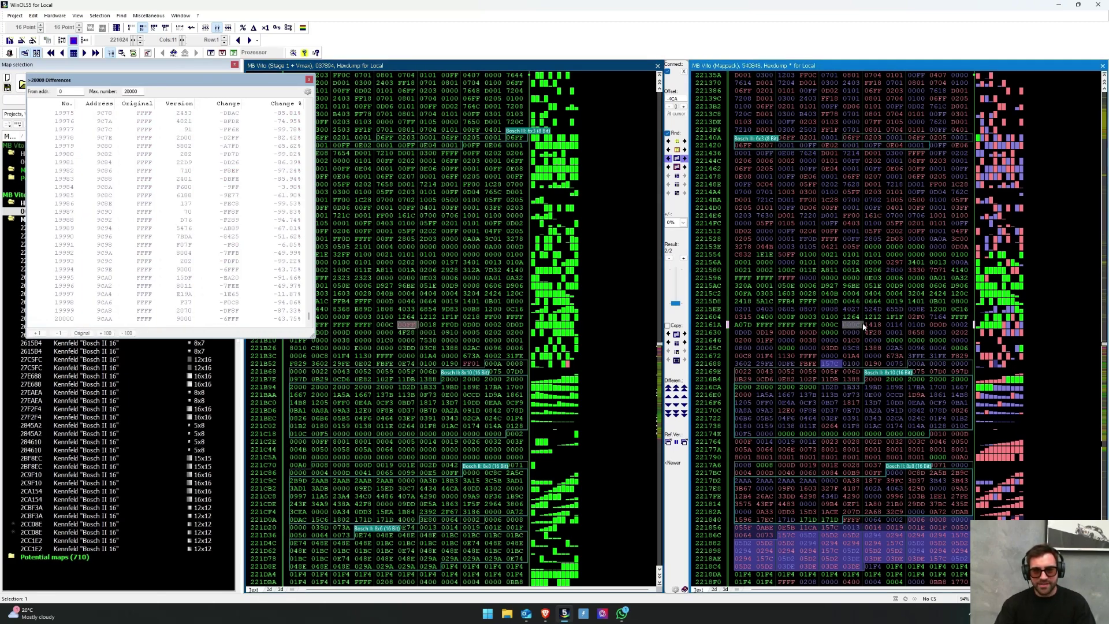
left_click(405, 326)
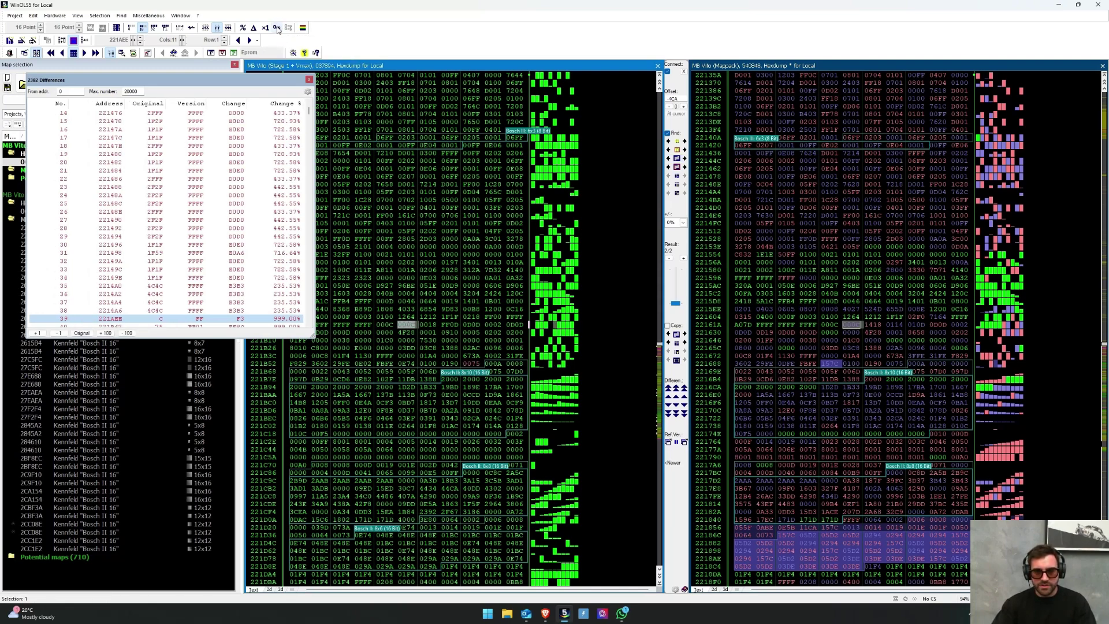
right_click(859, 307)
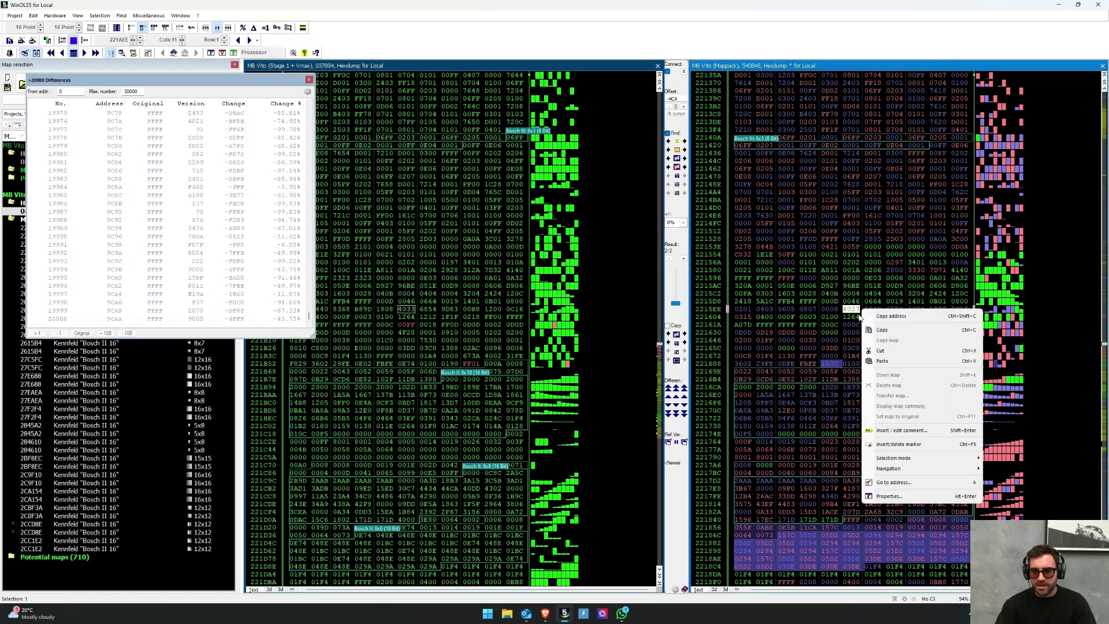
left_click(855, 326)
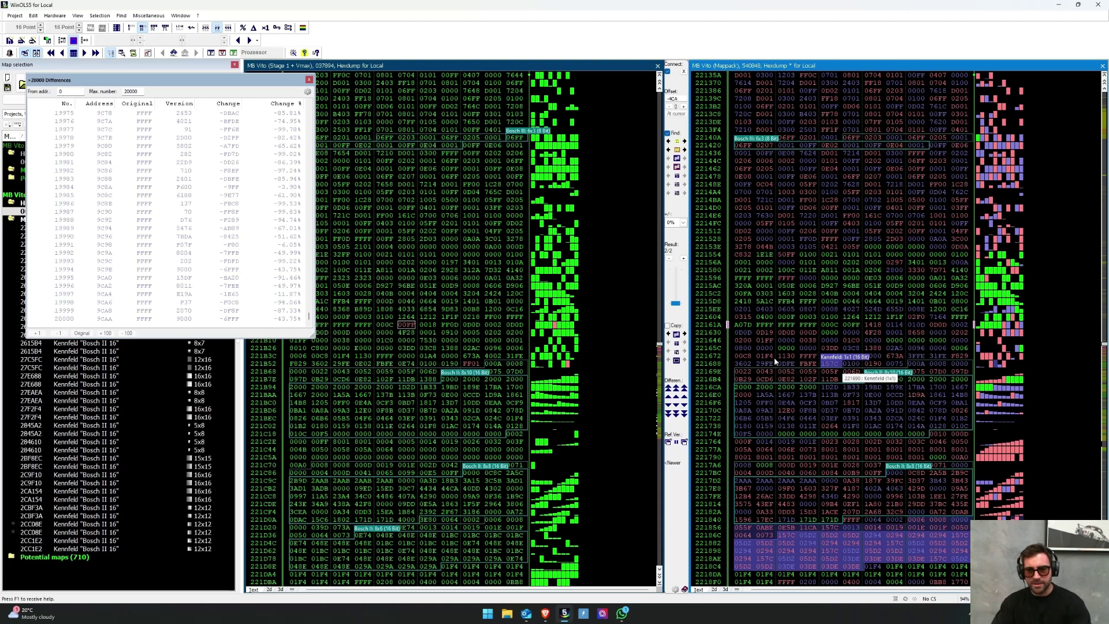
Compare the values around difference 40 in both hexdumps and shift the connection offset to -4CC to align them.
left_click_drag(449, 363, 390, 366)
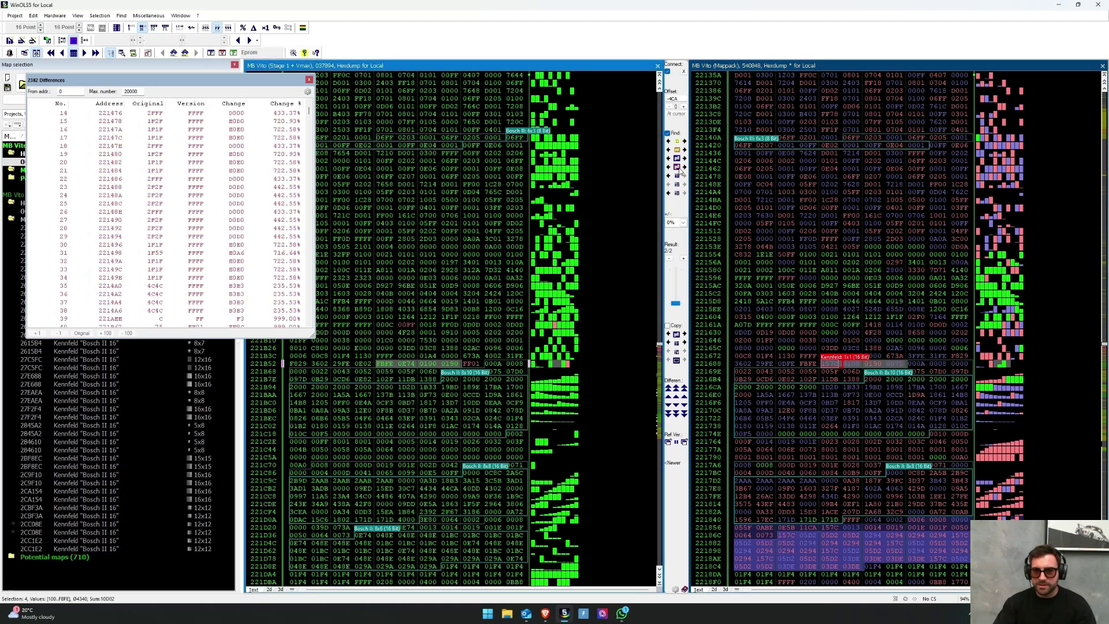
left_click(472, 363)
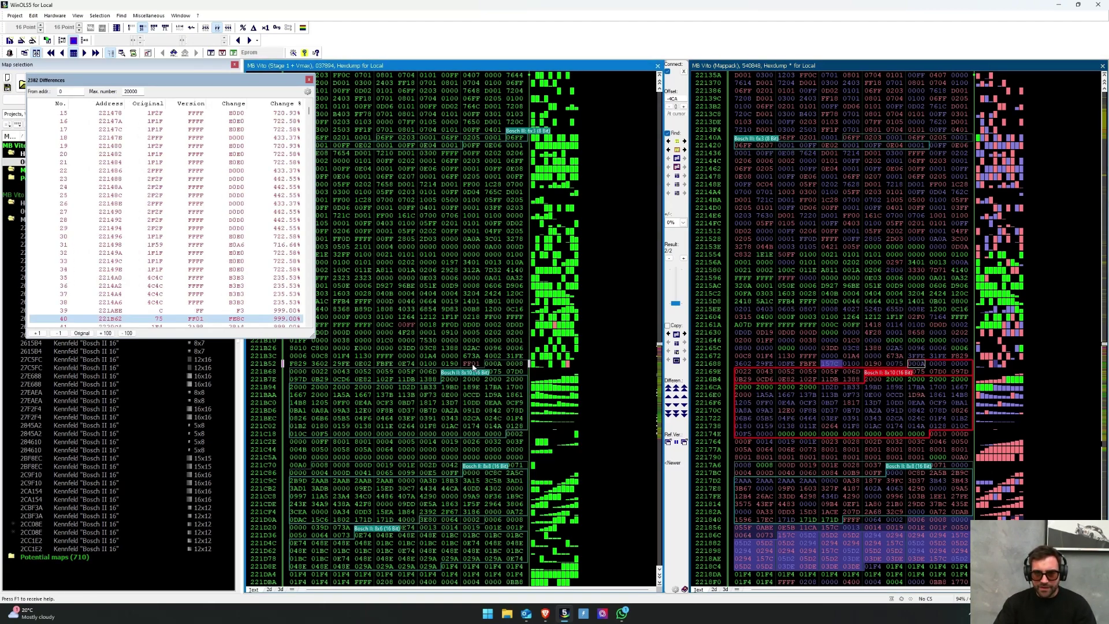
left_click(918, 363)
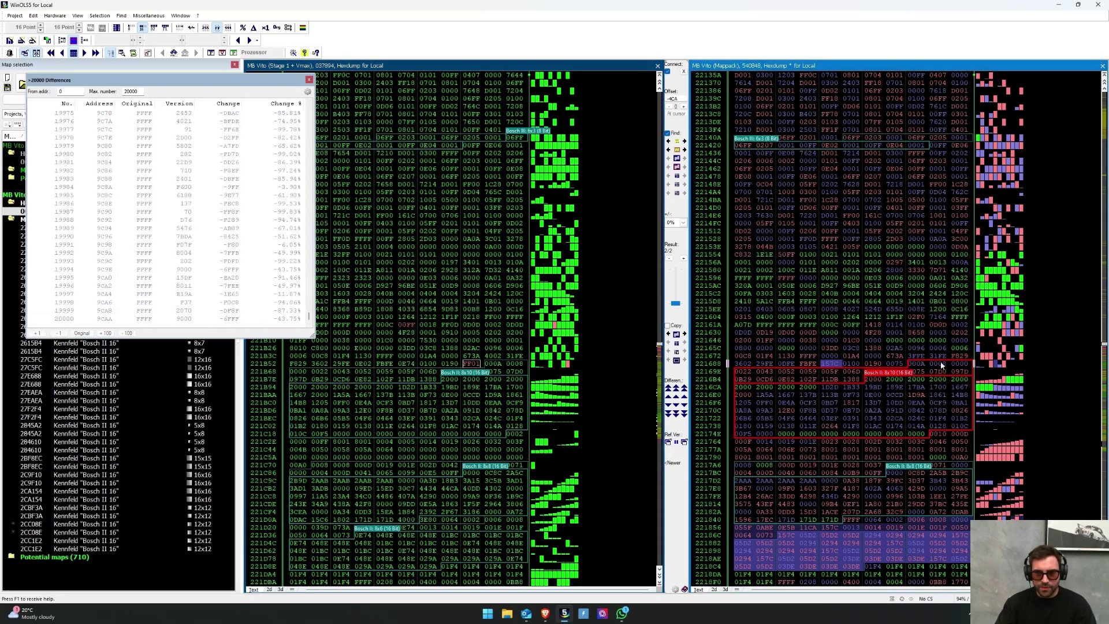
right_click(915, 347)
key("Escape")
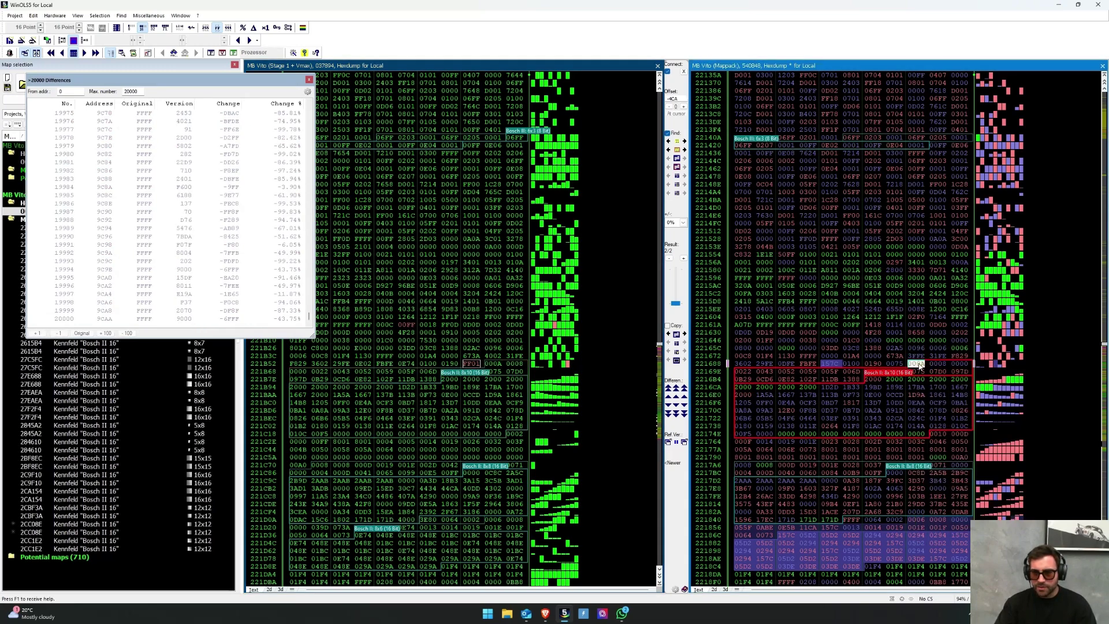
left_click(671, 107)
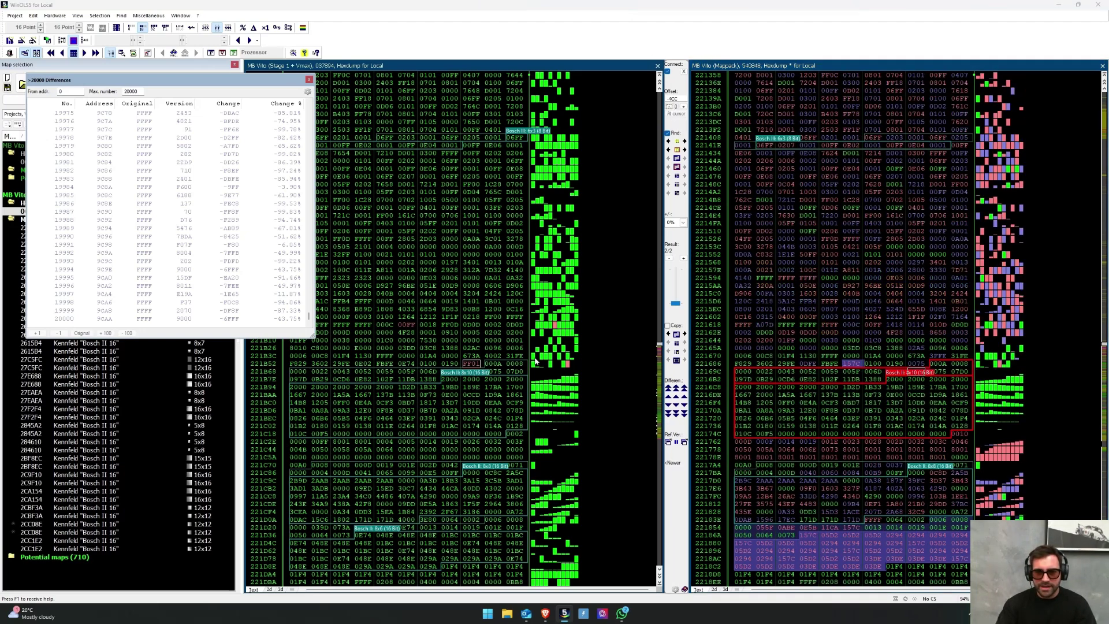
Check the original value of difference 40 and set the matching value in the Mappack to FF01.
left_click(472, 364)
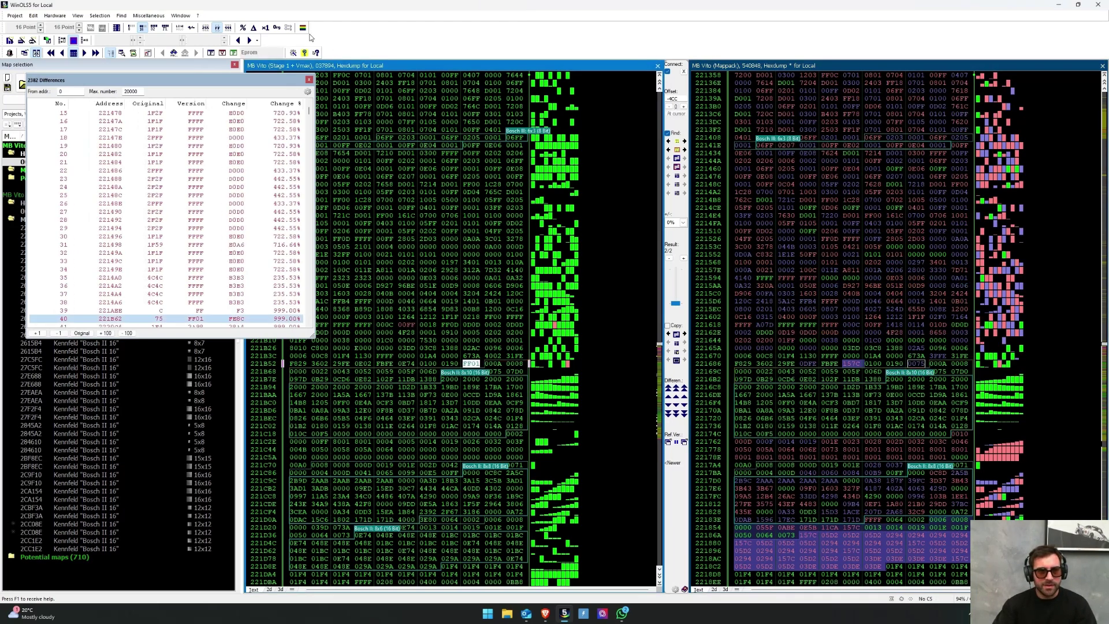
left_click(278, 27)
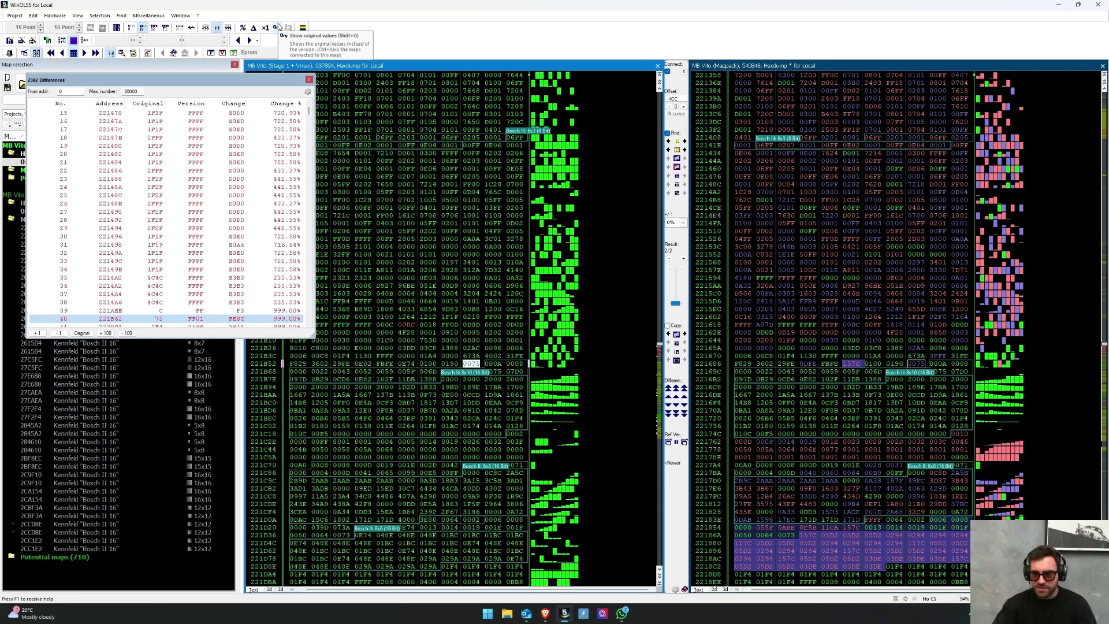
left_click(916, 364)
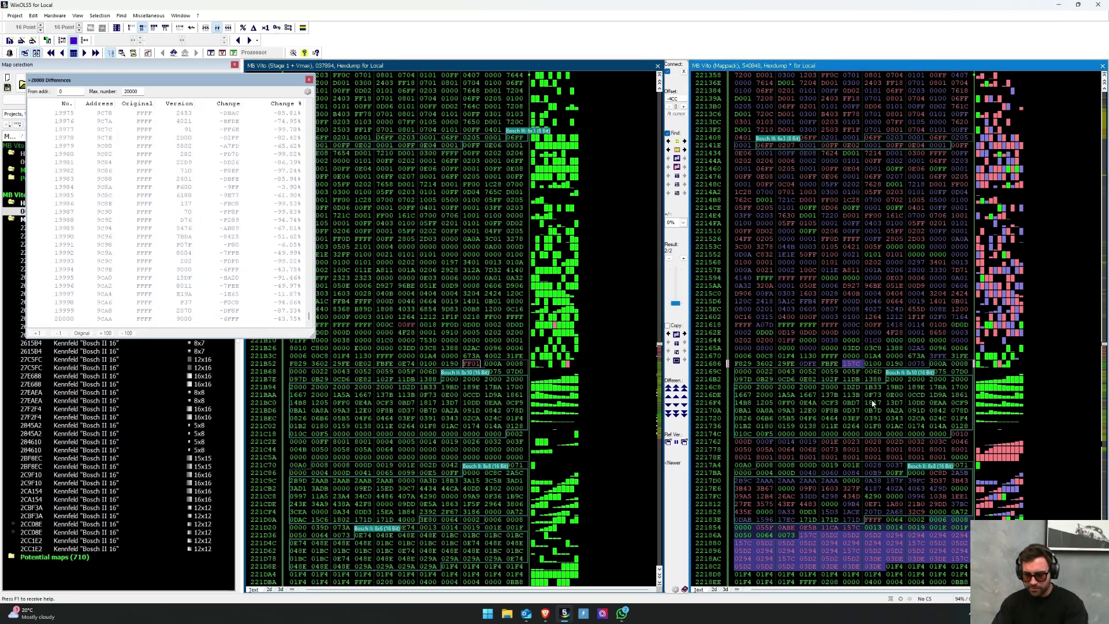
type("FF01")
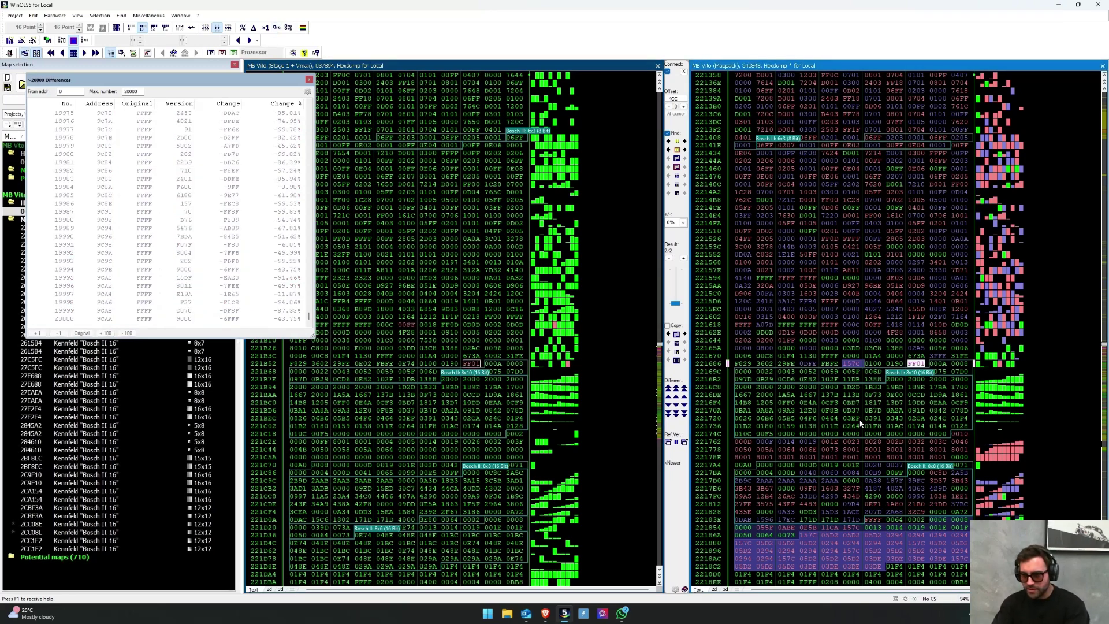
Go to differences 41 and 42 and search the Mappack for the four unchanged values in the row above them.
left_click(478, 369)
scroll(237, 249, "down", 3)
left_click(241, 253)
key("Down")
left_click_drag(363, 317, 434, 319)
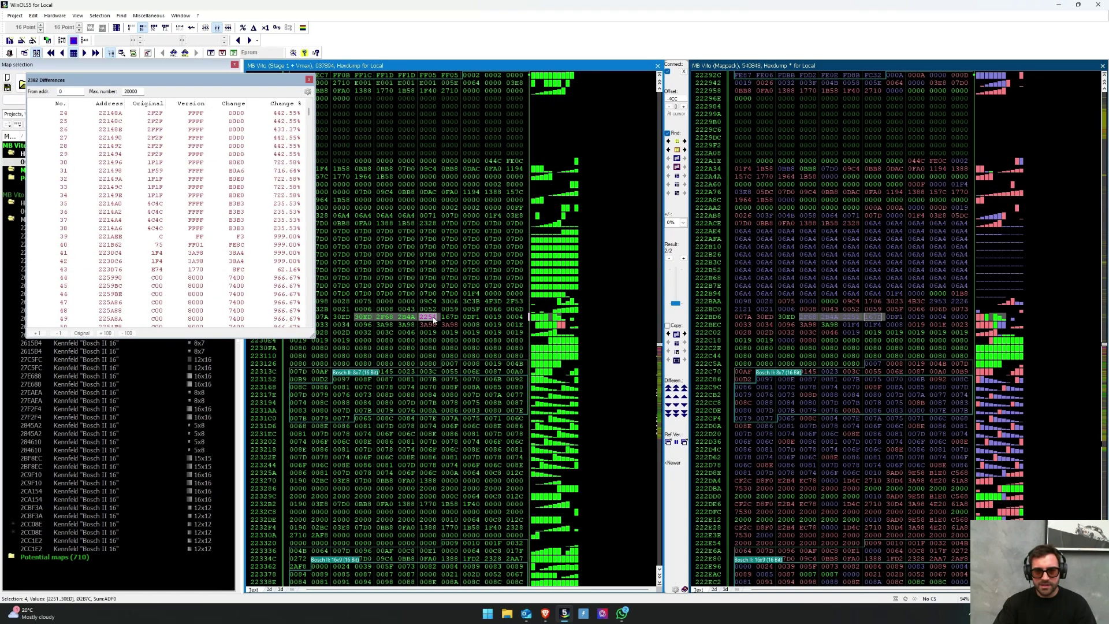
left_click(683, 158)
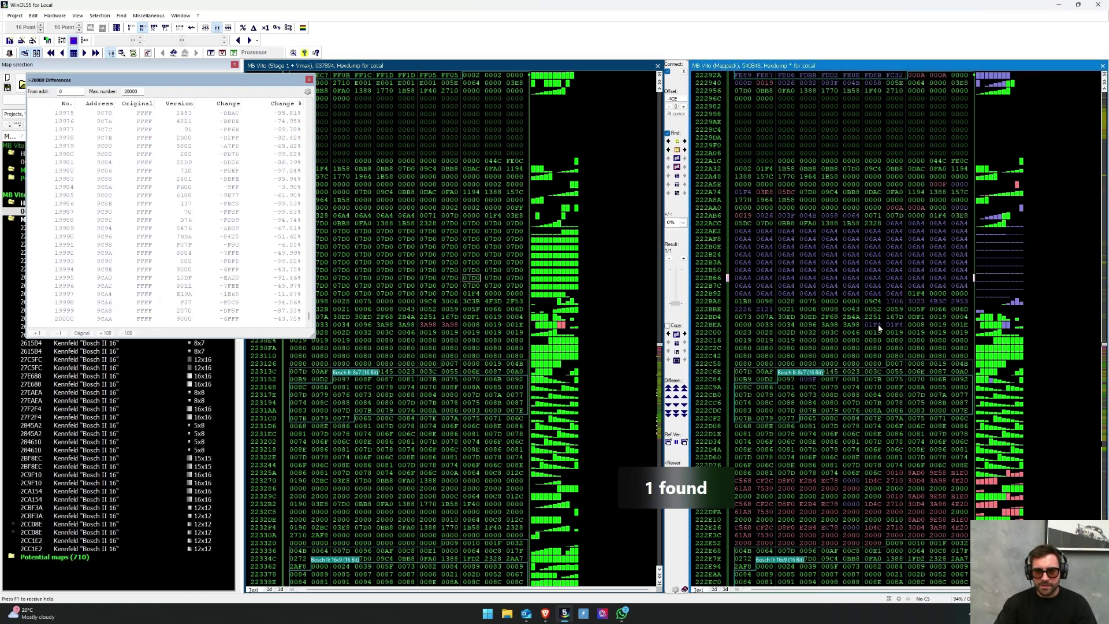
Transfer the two changed 3A98 values from Stage 1 + Vmax into the matching Mappack cells.
left_click_drag(871, 325, 895, 326)
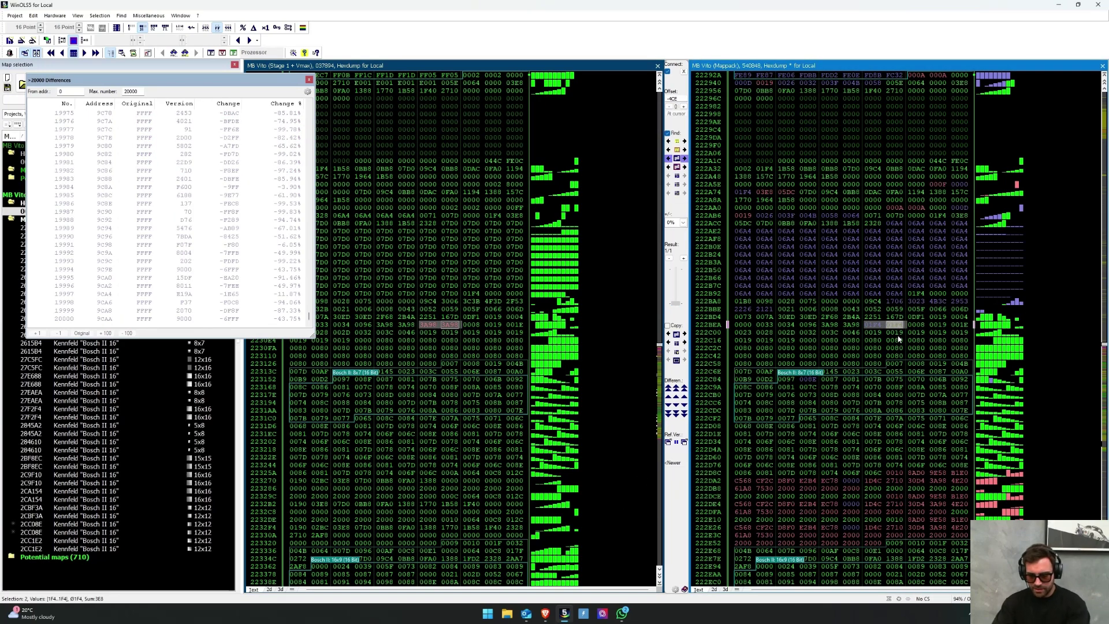
key("F11")
right_click(895, 342)
left_click(889, 340)
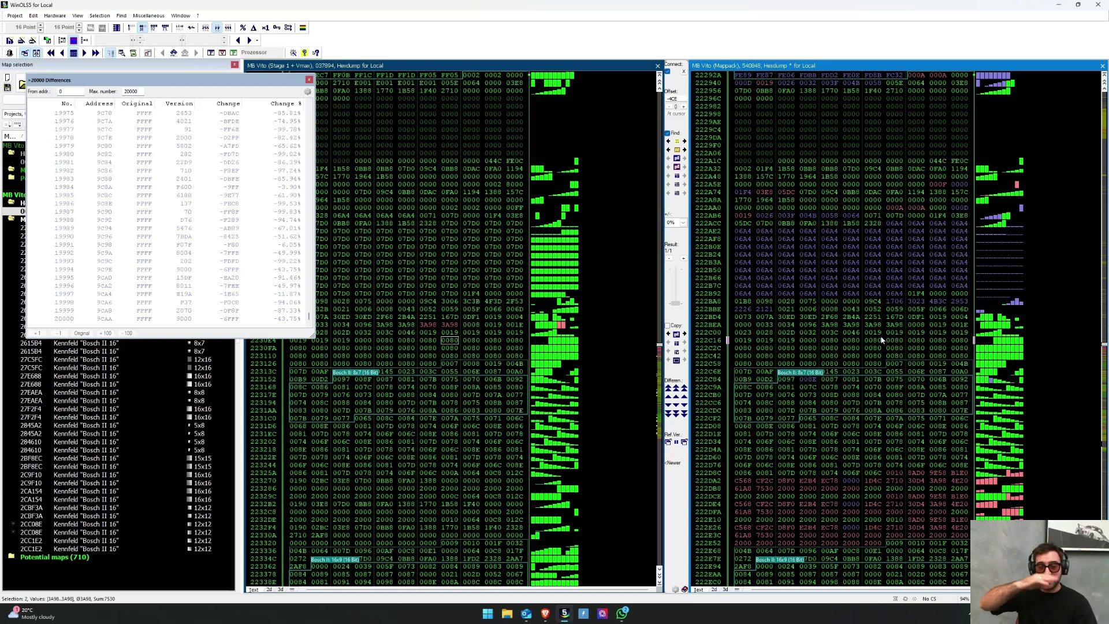
Save the modified Mappack as a new version named Stage 1 + VMAX.
key("ctrl+s")
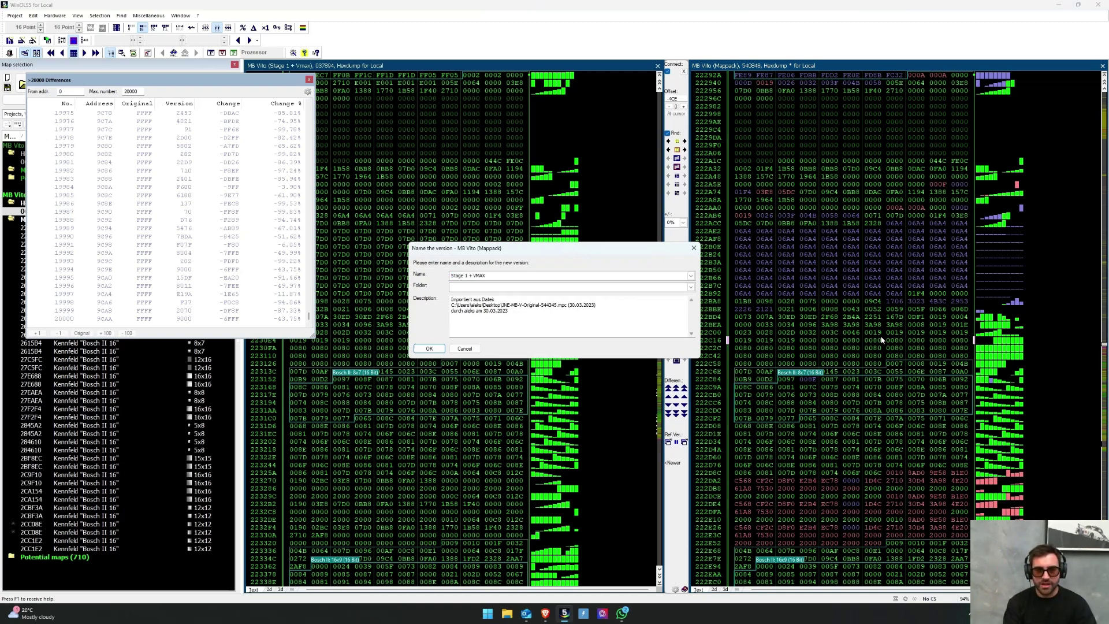
key("Return")
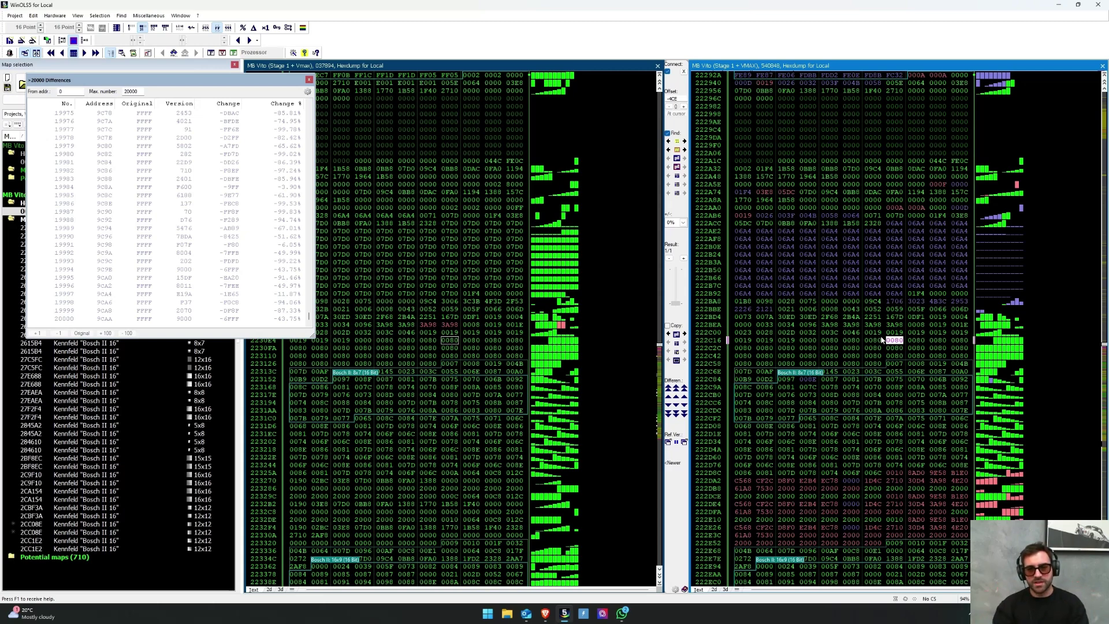
Go to difference 43 and search the connected file for three neighbouring values in the row above it.
left_click(450, 325)
scroll(263, 279, "down", 2)
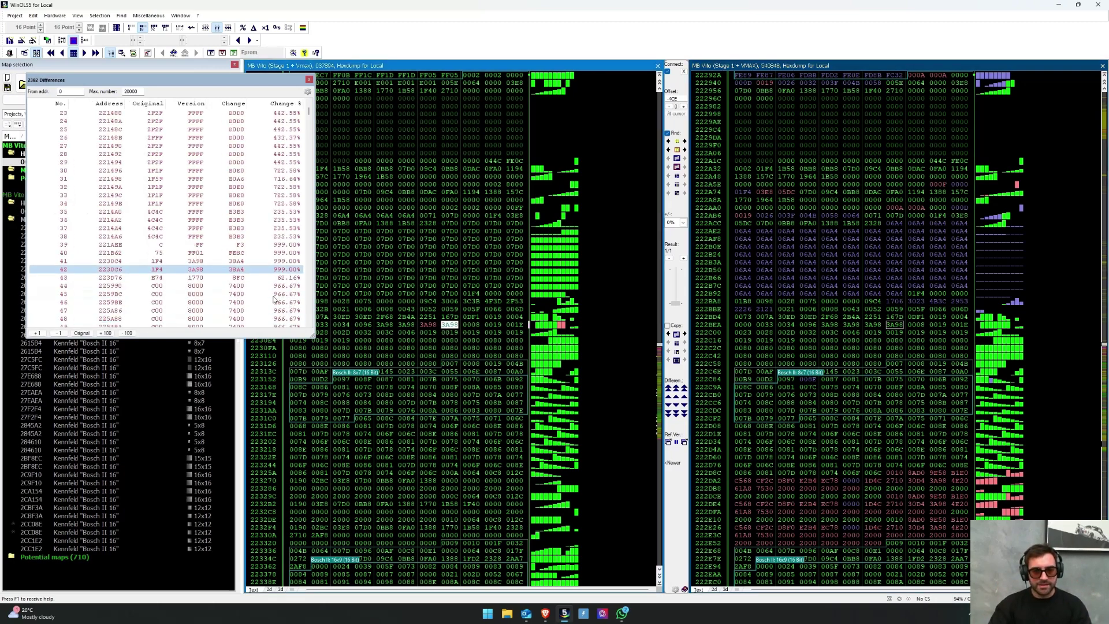
left_click(263, 277)
left_click(428, 285)
left_click_drag(384, 317, 428, 317)
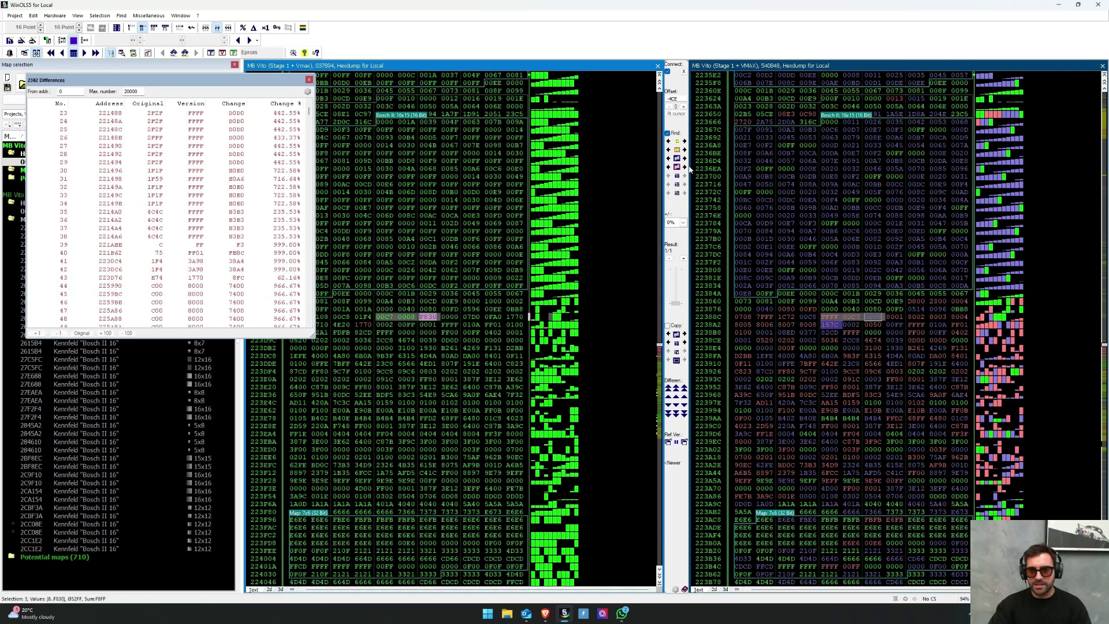
left_click(685, 167)
Compare the changed value at difference 43 with its original value.
left_click(362, 325)
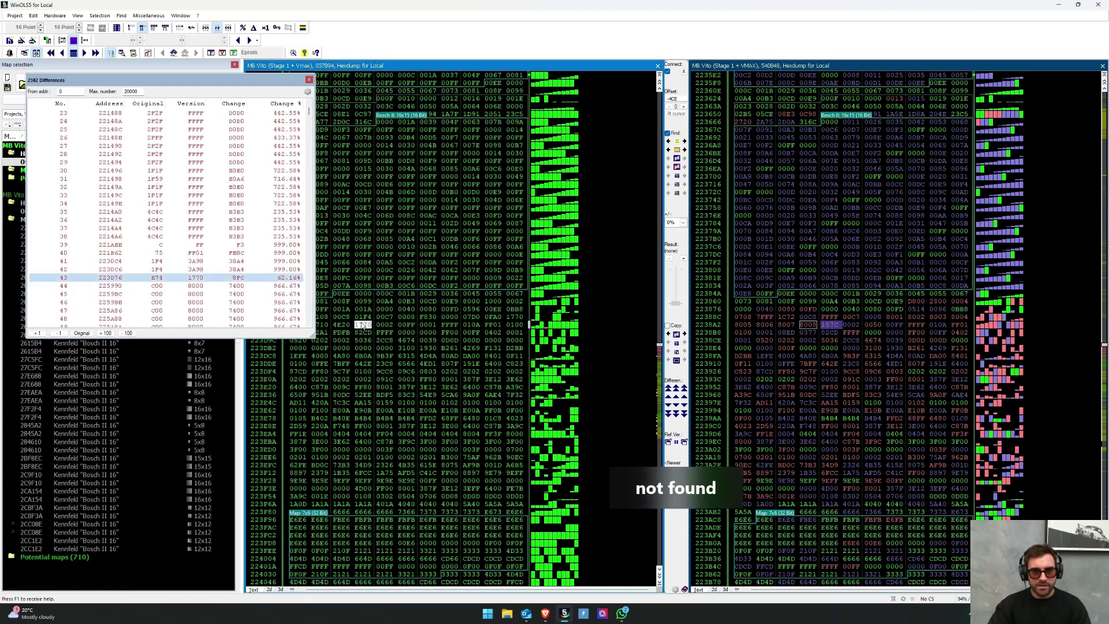
left_click(279, 28)
left_click(279, 28)
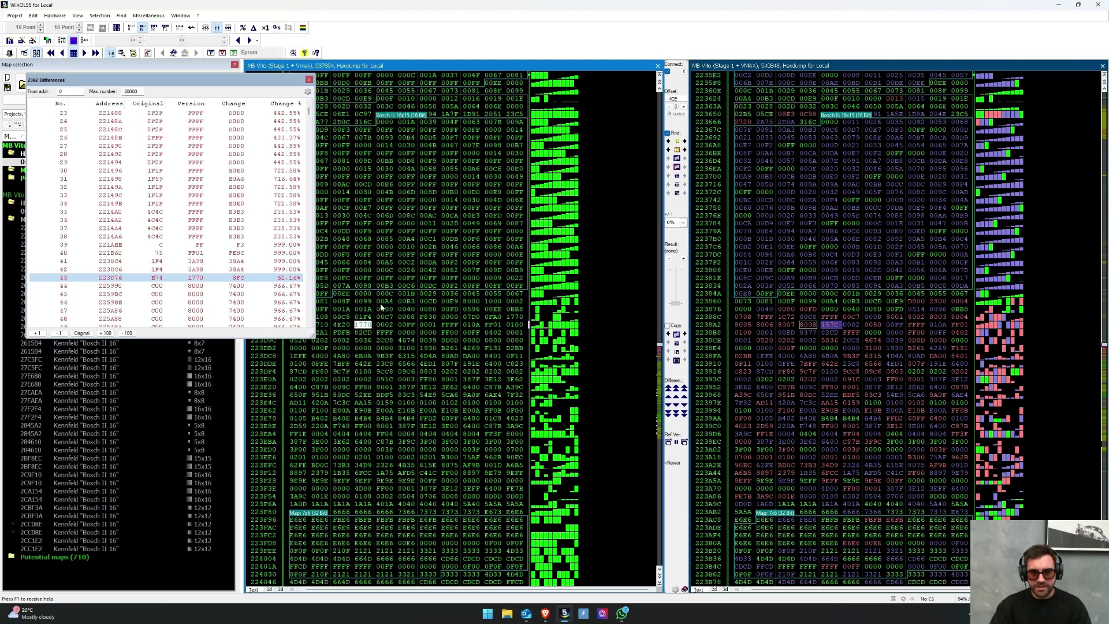
left_click(367, 325)
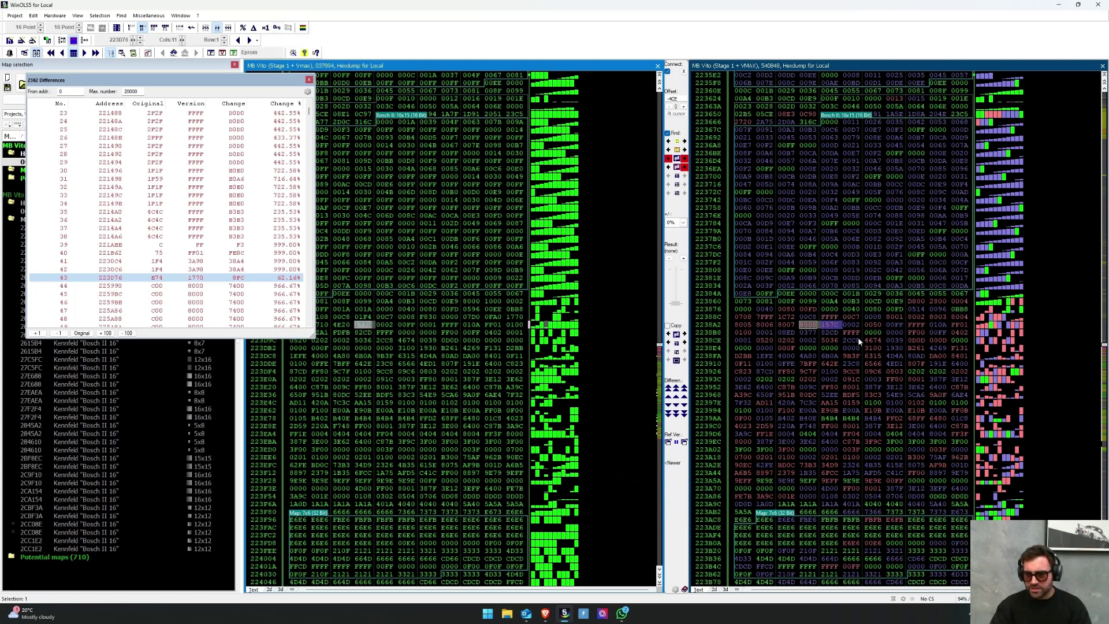
Search the connected file for the two values 2710 and 4E20 directly before difference 43.
left_click_drag(383, 333, 480, 310)
left_click(491, 262)
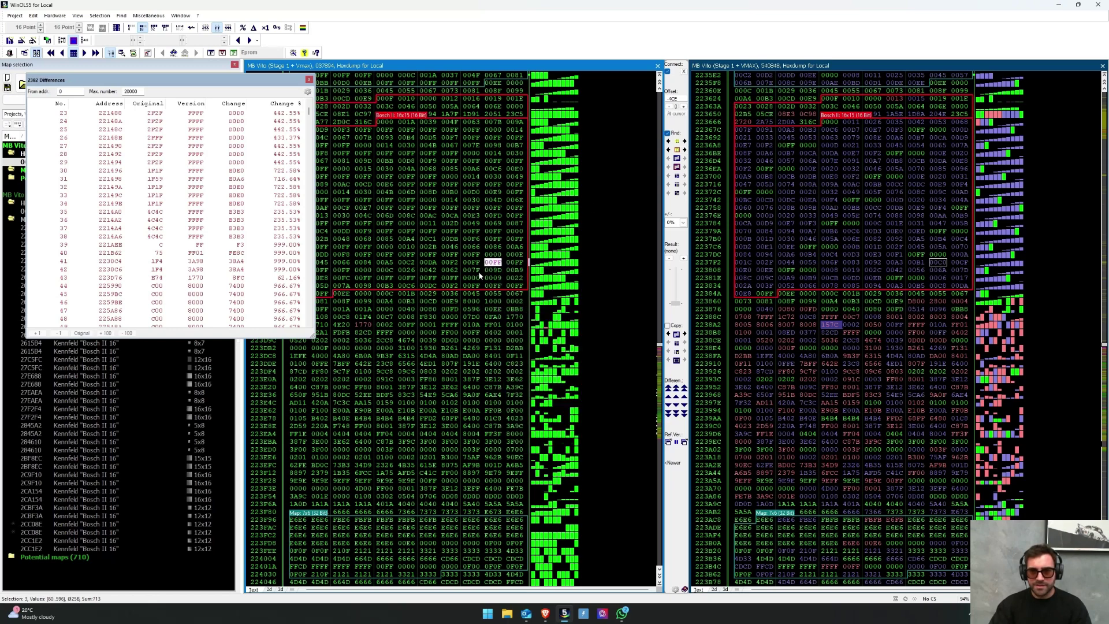
left_click(322, 293)
left_click_drag(349, 325, 318, 327)
left_click(668, 141)
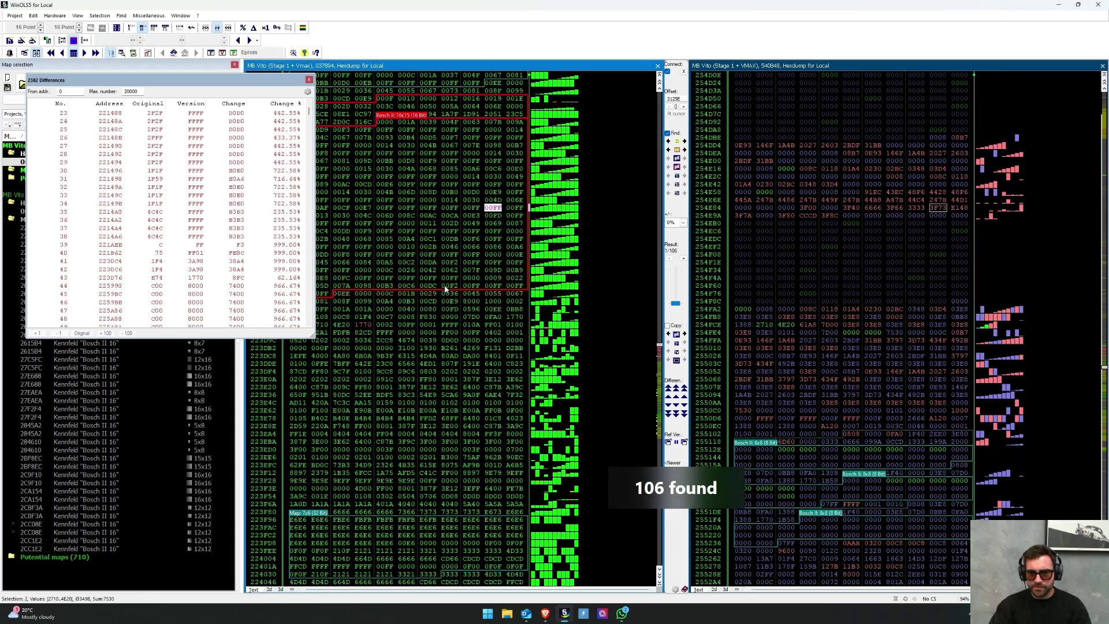
Select four consecutive nonzero values a few rows below difference 43 and search the connected file for them.
scroll(379, 372, "up", 1)
left_click_drag(320, 411, 369, 411)
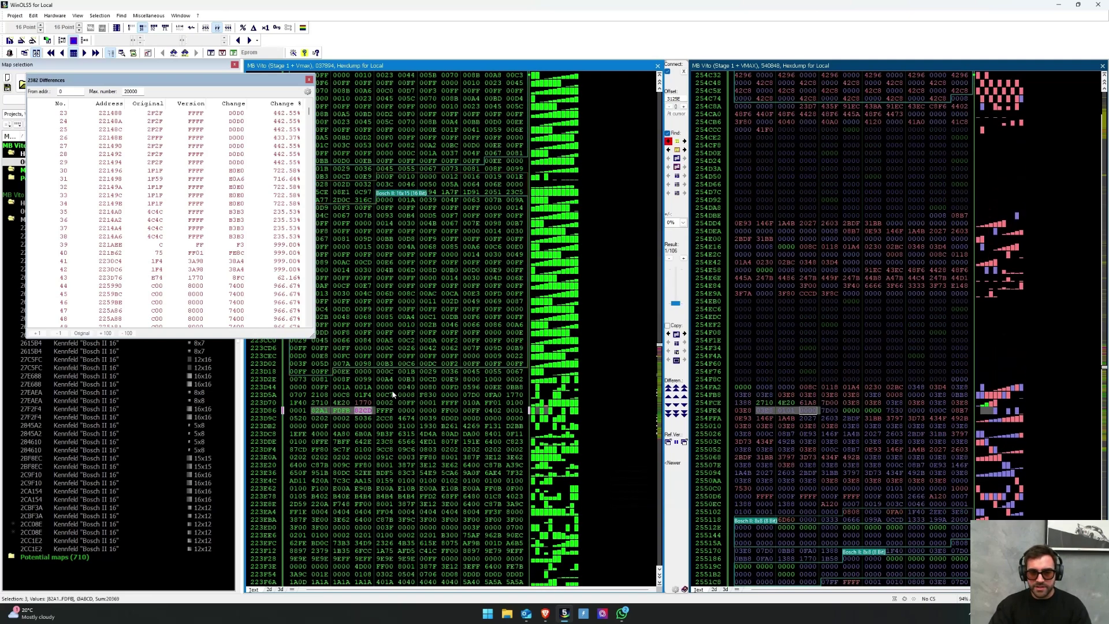
scroll(405, 376, "down", 2)
left_click_drag(405, 372, 475, 373)
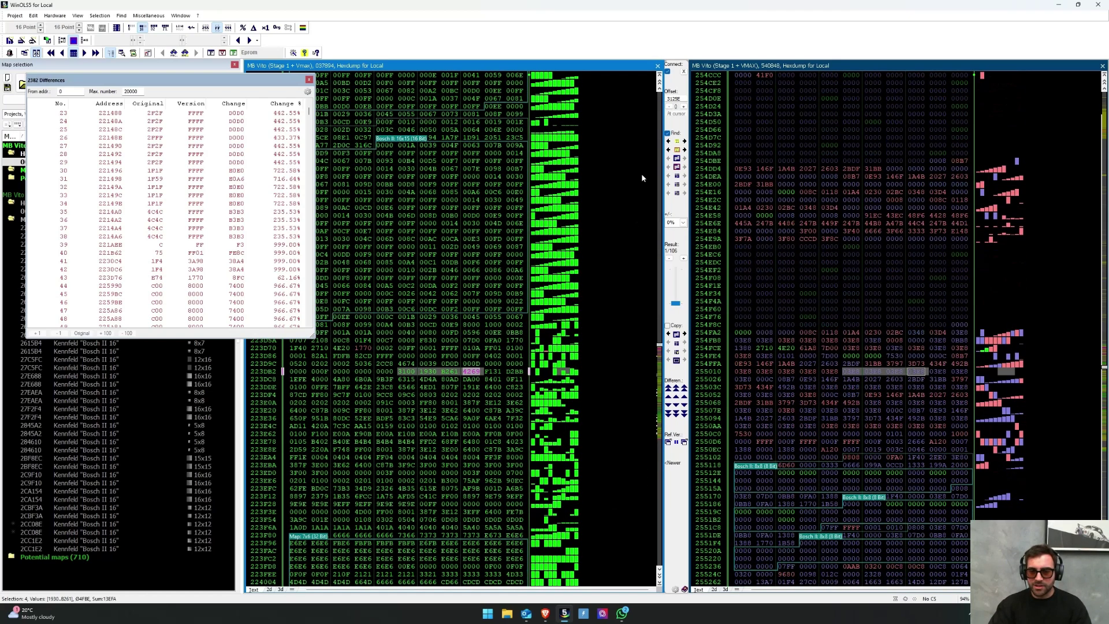
left_click(683, 158)
Check the original value of difference 43, set the matching cell in the new version to 1770 and save it.
right_click(502, 335)
left_click(363, 348)
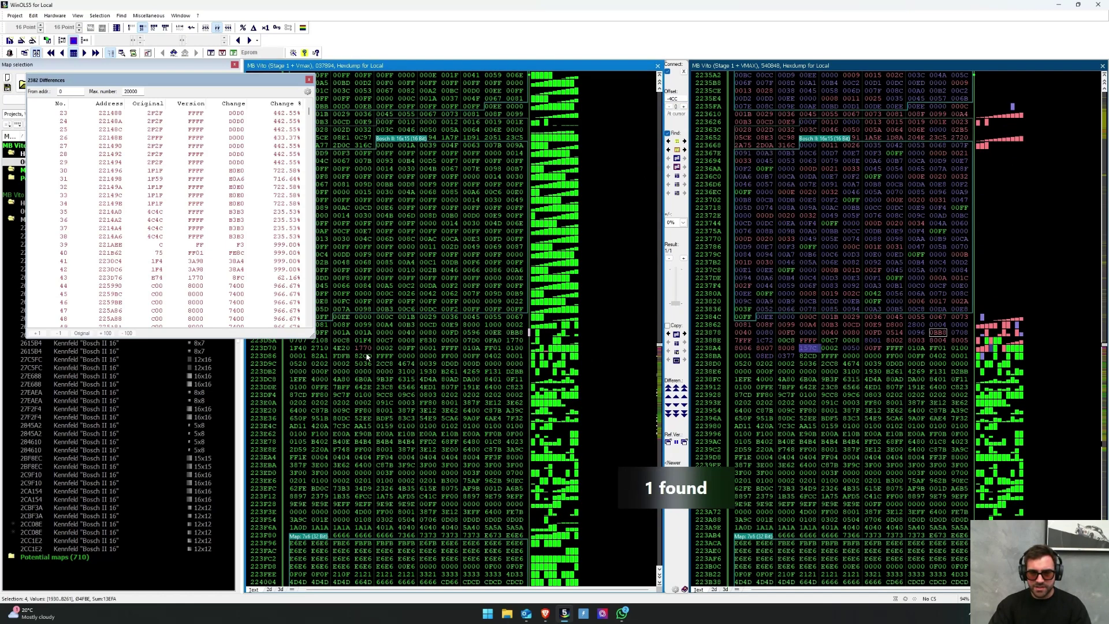
left_click(276, 27)
left_click(817, 349)
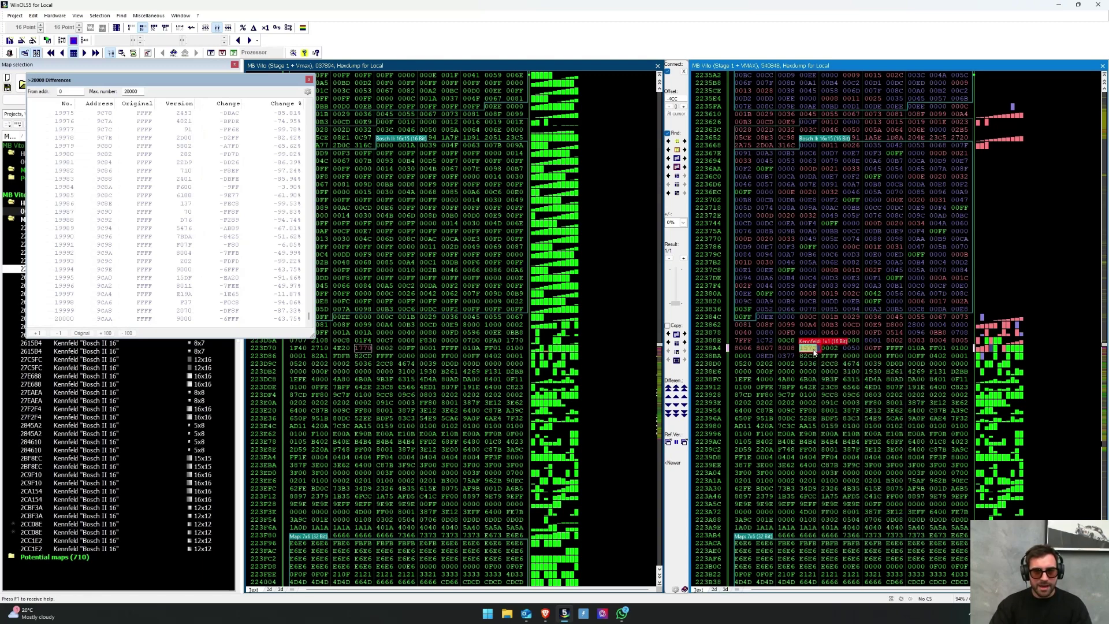
key("F11")
left_click(825, 357)
key("ctrl+s")
left_click(557, 328)
Disconnect the two hexdumps, then close the differences list and the source Stage 1 + Vmax hexdump.
left_click(684, 71)
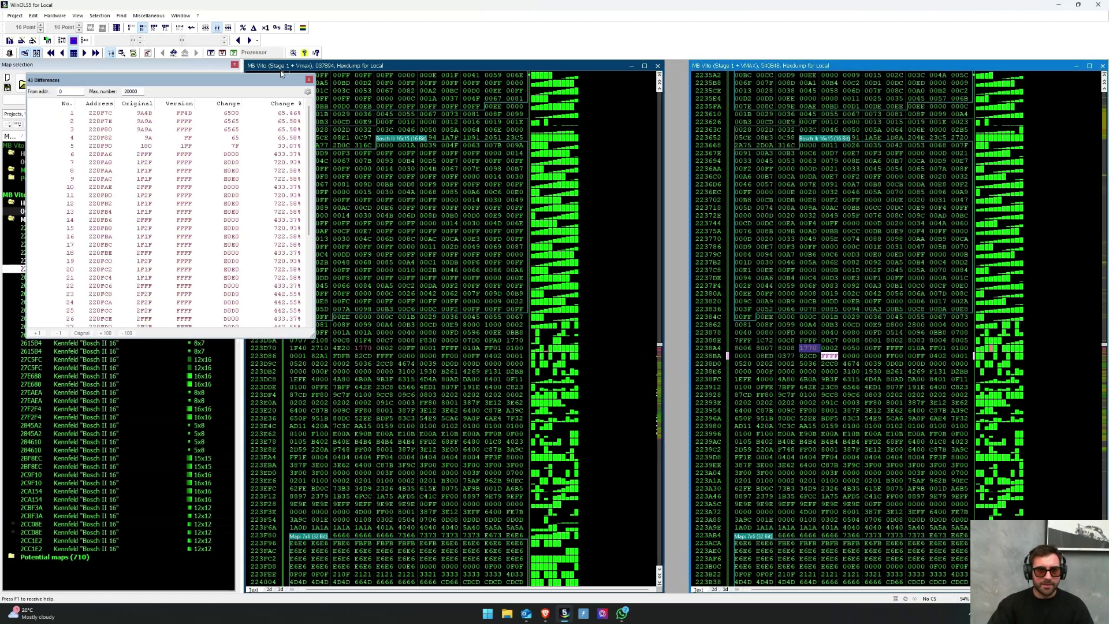
left_click(309, 79)
left_click(657, 65)
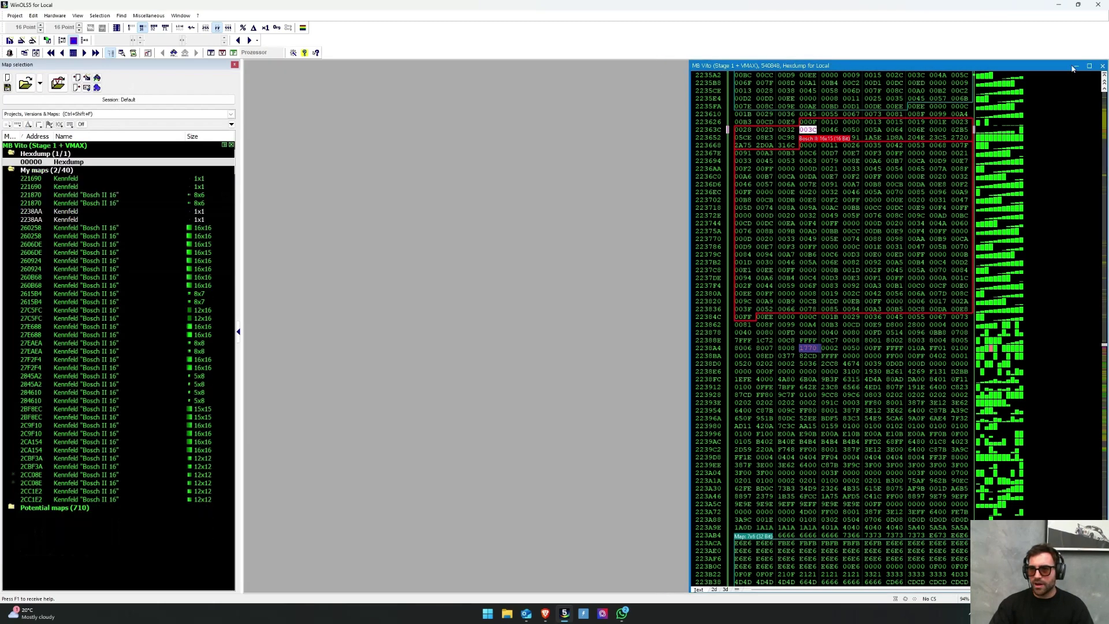
Open the Mappack version of the MB Vito project.
left_click(15, 15)
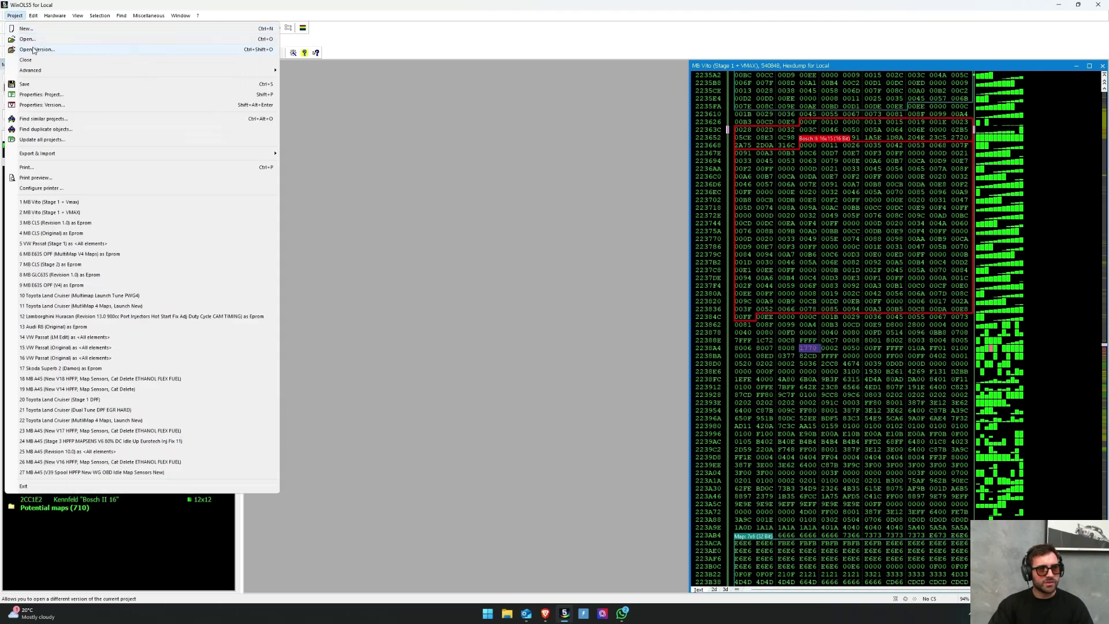
left_click(99, 50)
double_click(428, 151)
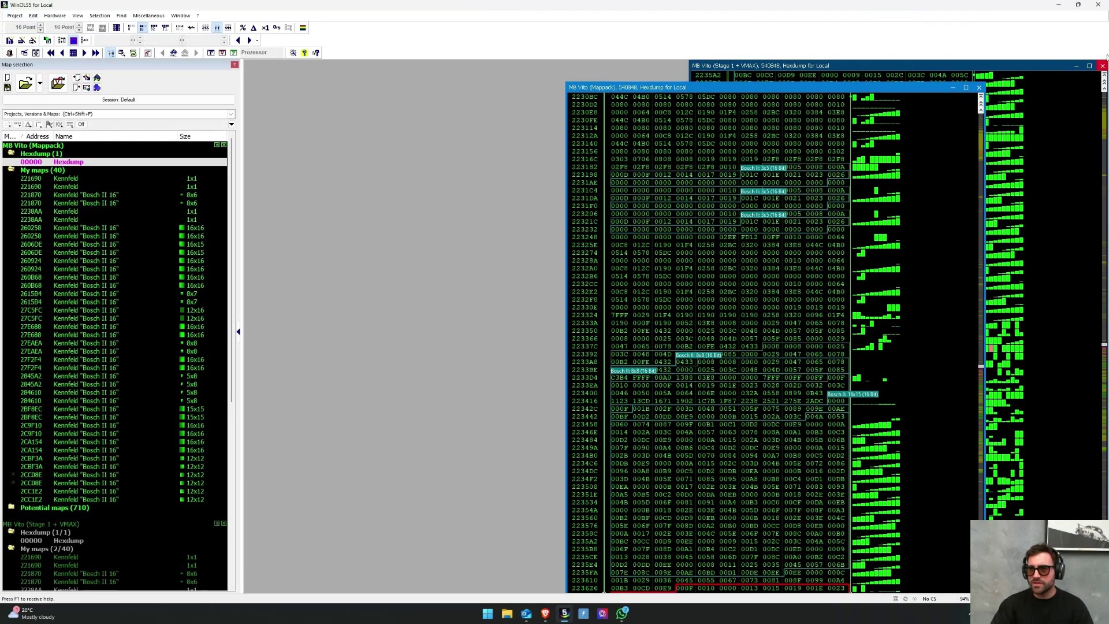
Delete the Stage 1 + VMAX version from the MB Vito project and move the Mappack hexdump toward the middle of the workspace.
left_click(15, 15)
left_click(34, 33)
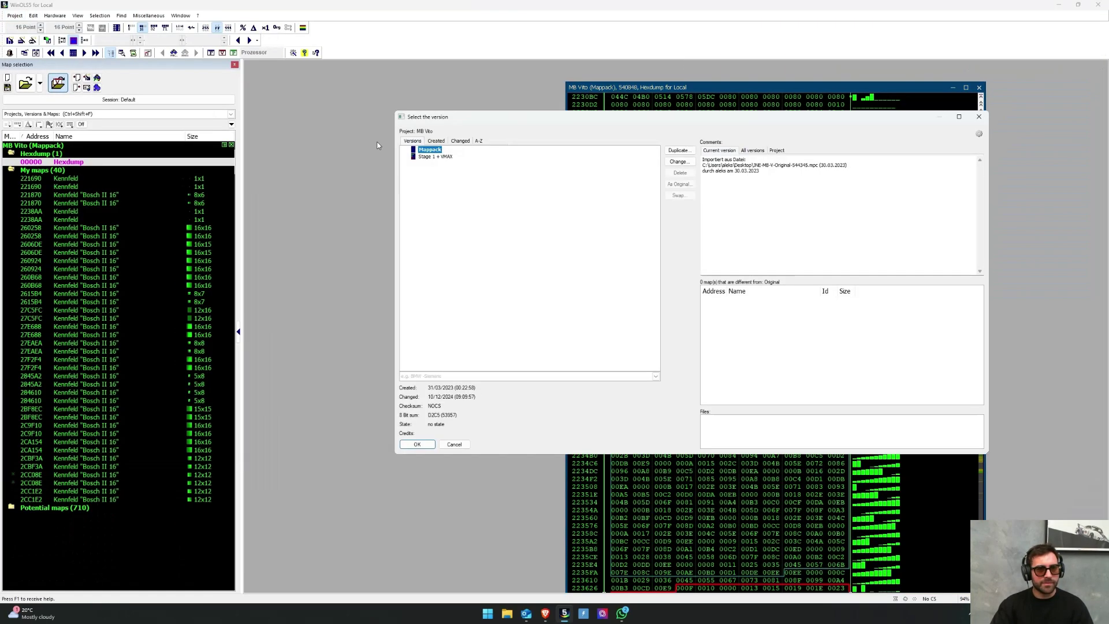
left_click(435, 156)
right_click(451, 156)
left_click(679, 181)
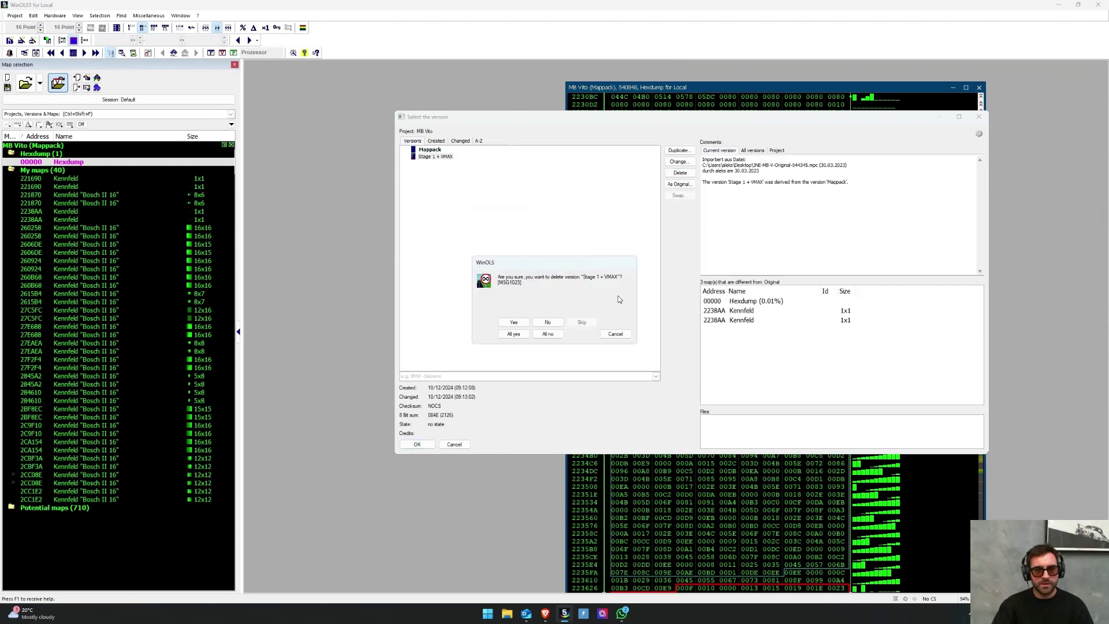
left_click(514, 334)
key("Return")
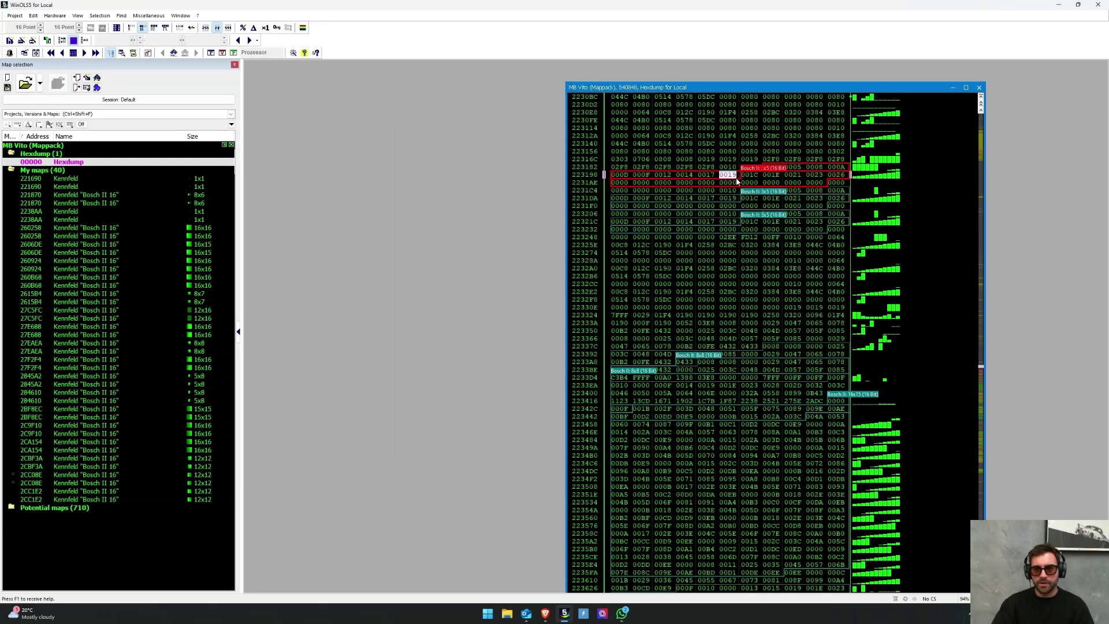
left_click_drag(820, 87, 571, 116)
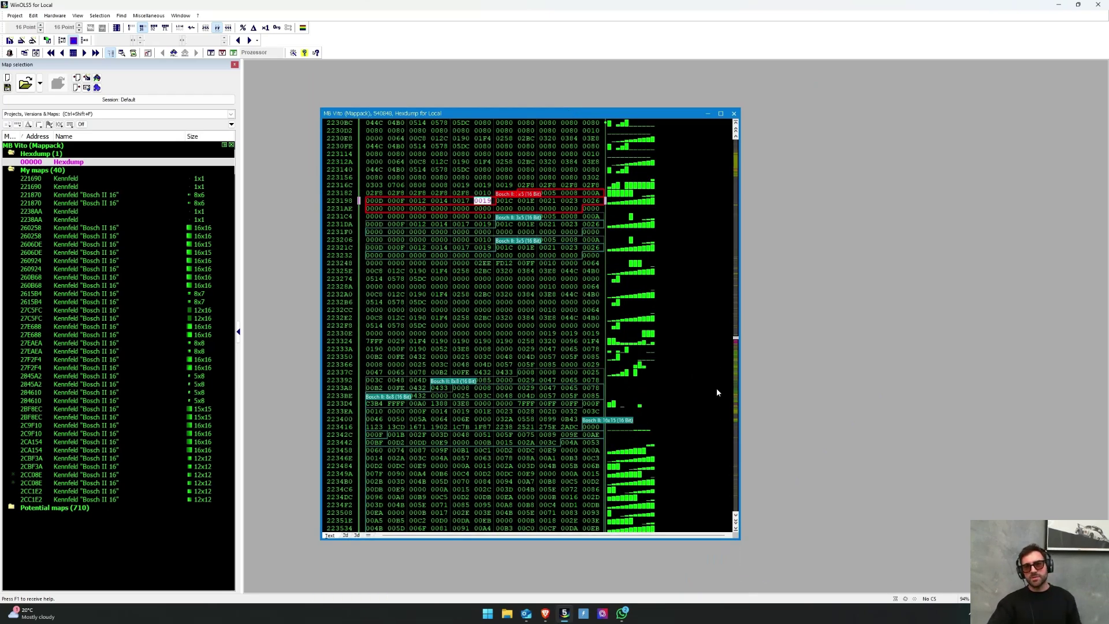